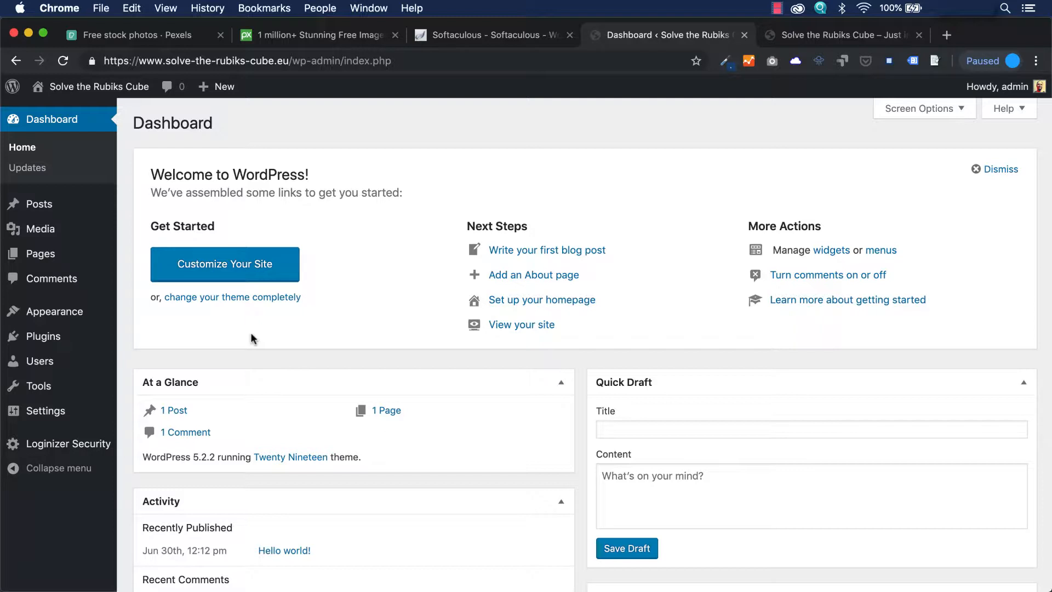
- Open the page "Hello World, welcome to my website" for editing and look through its content
mouse_move(67, 210)
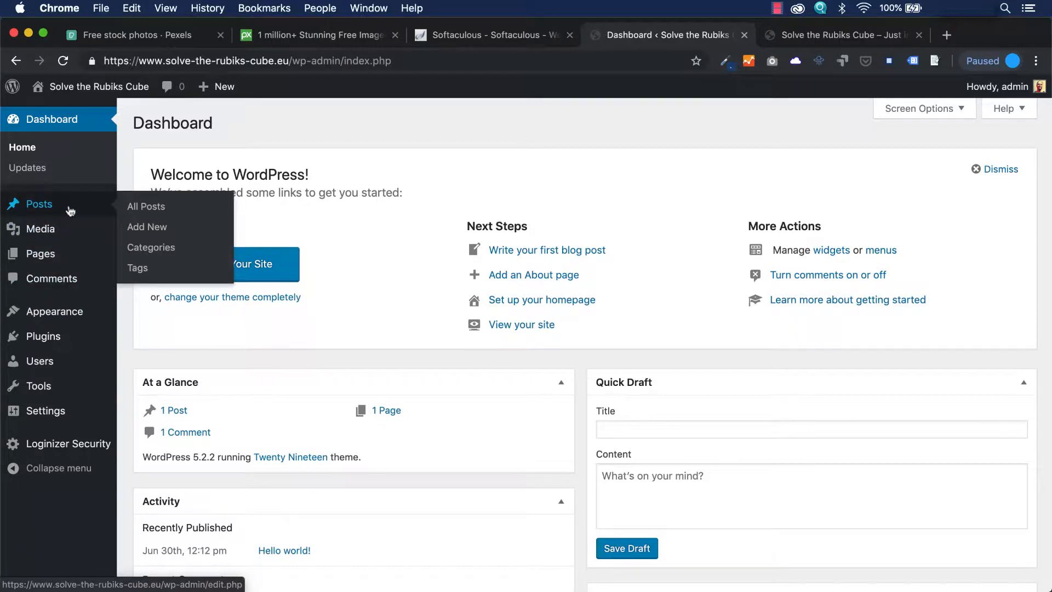
mouse_move(61, 260)
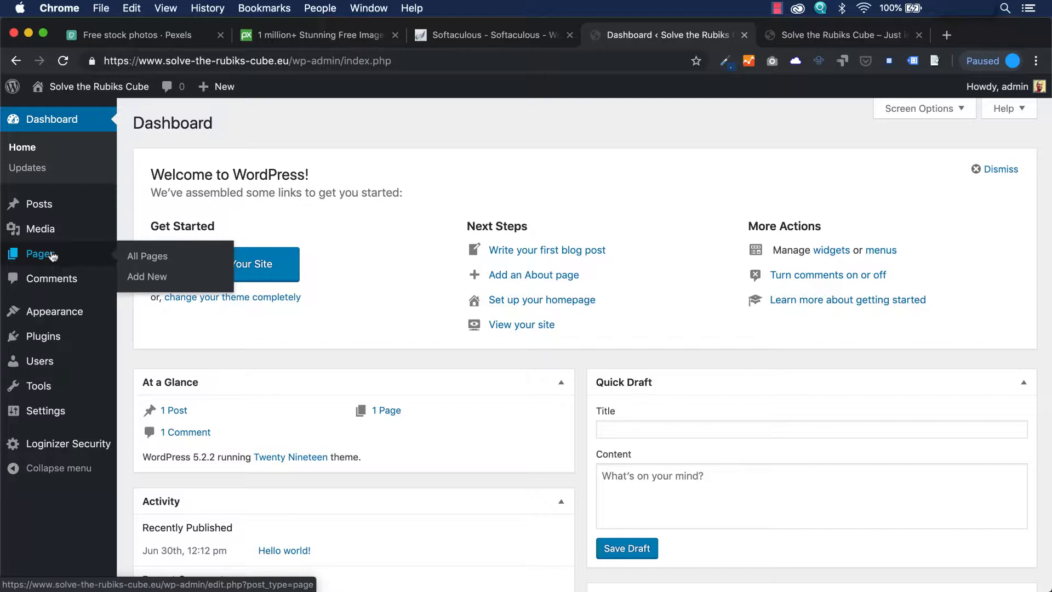
click(147, 258)
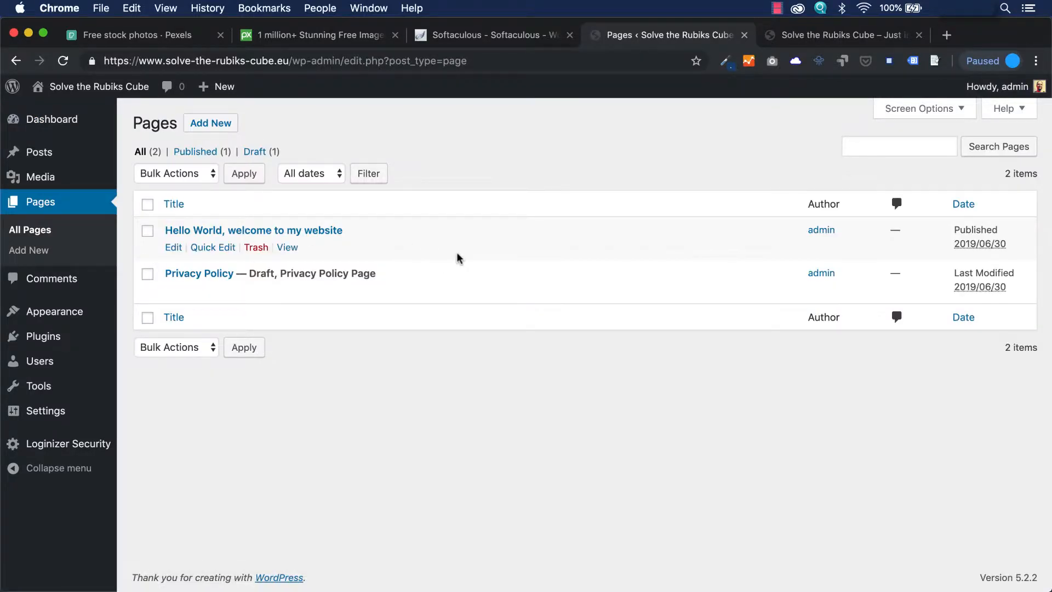
click(245, 233)
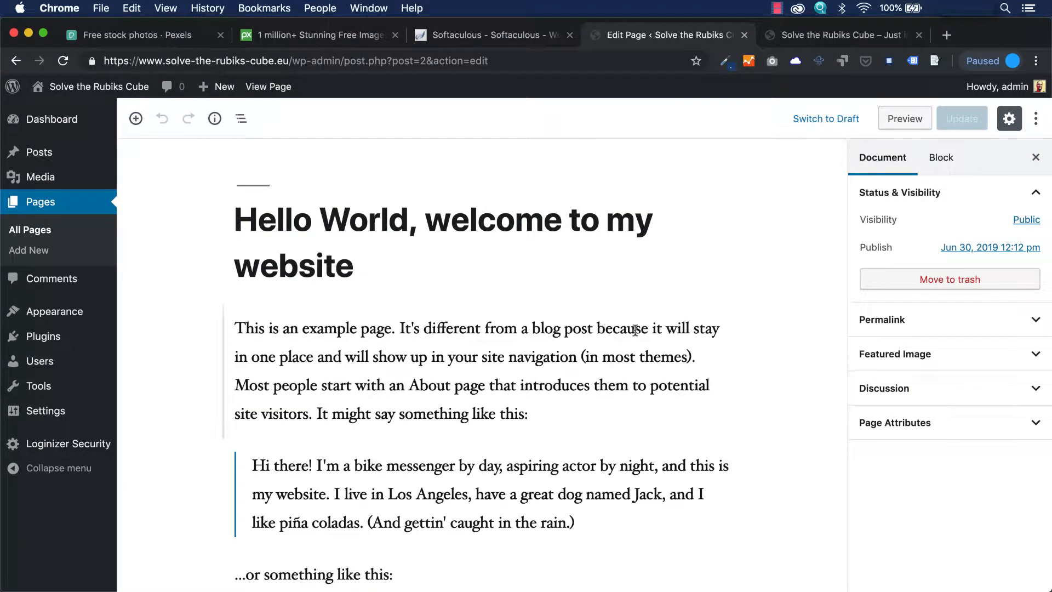
scroll(784, 346, down, 5)
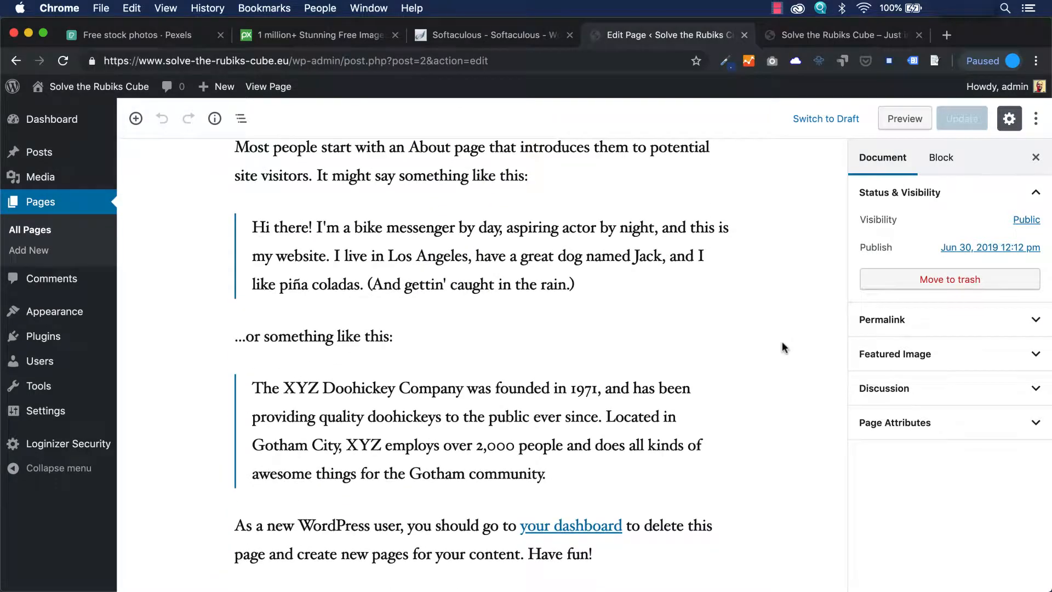
scroll(783, 346, up, 5)
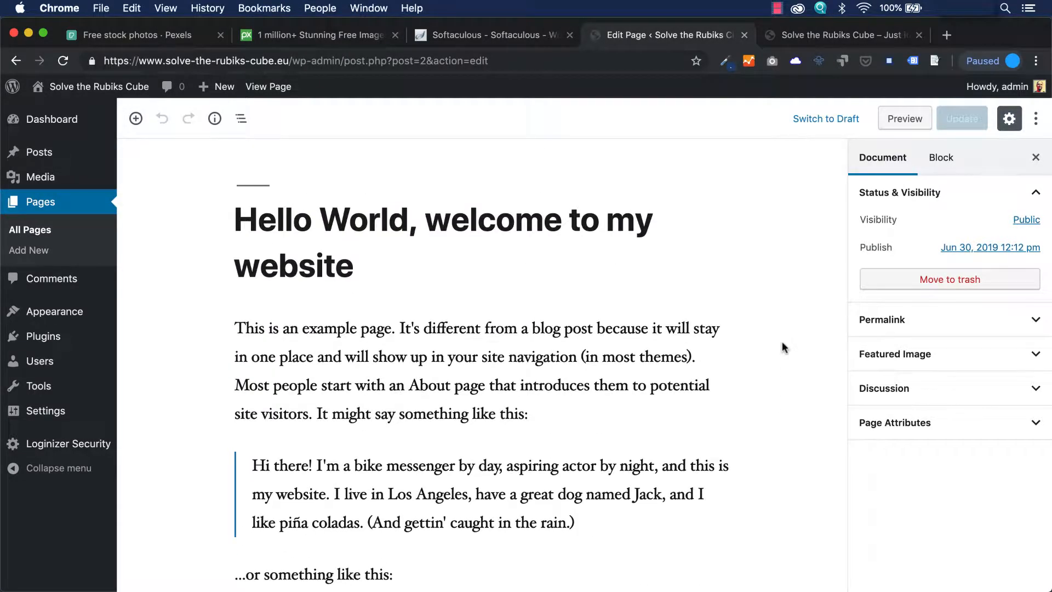
- Change the page title to "Hello World, welcome to my new website"
click(431, 223)
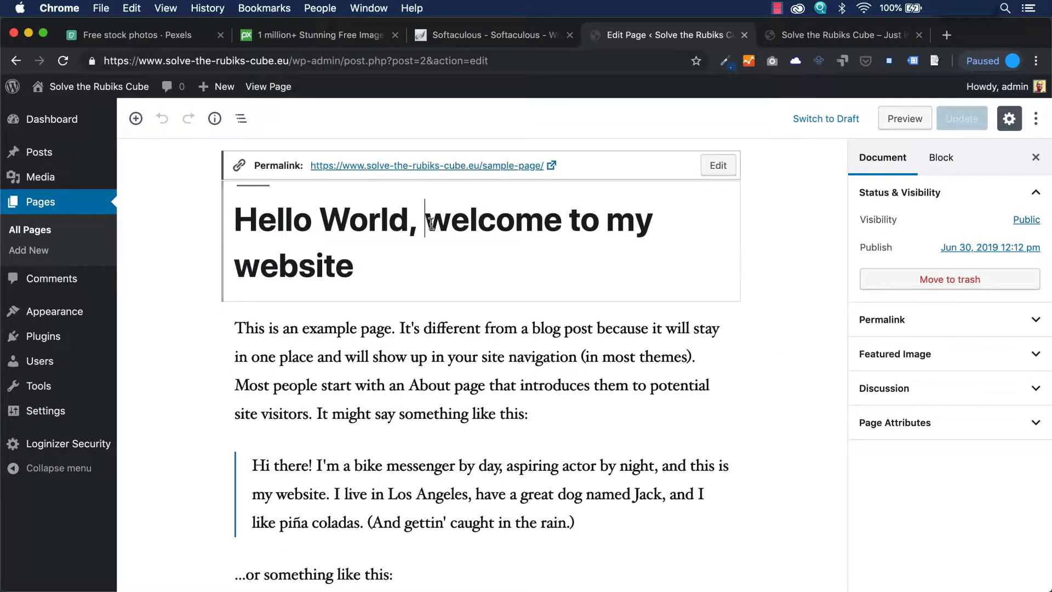
click(673, 224)
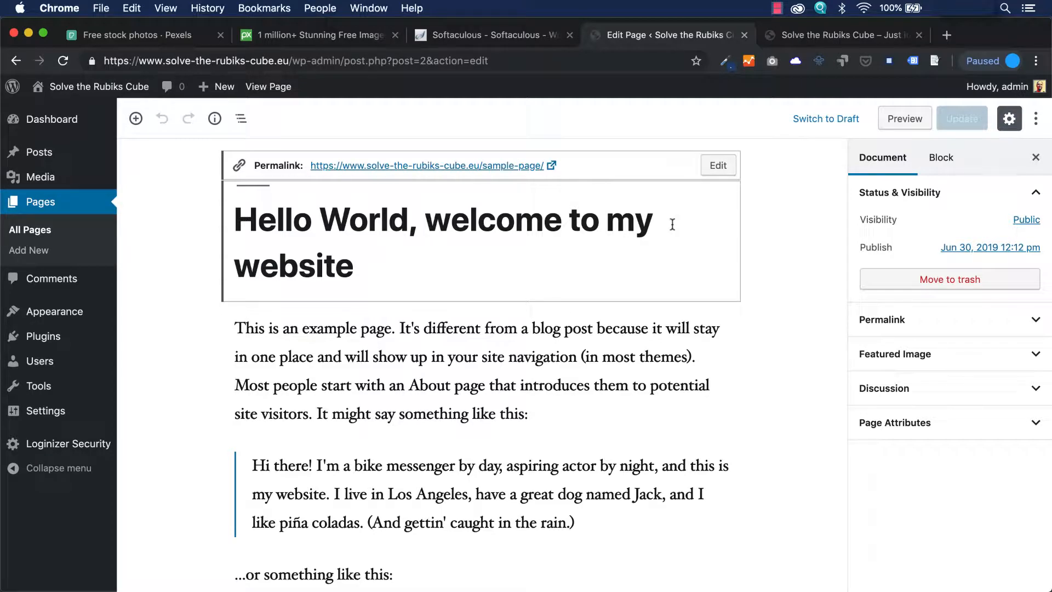
text(new)
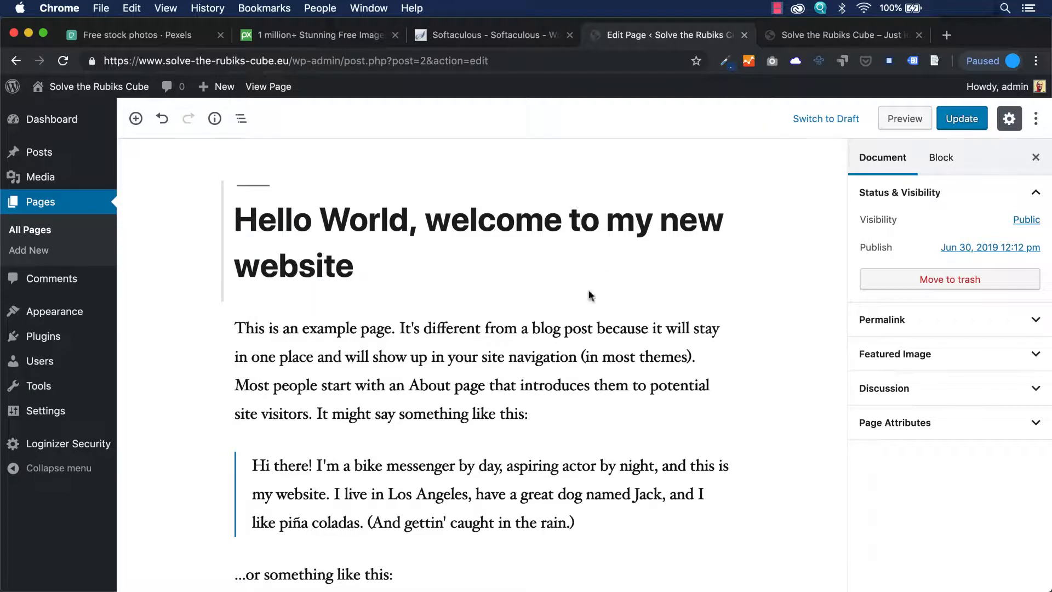
- Insert the sentence "Nice page." before "It might say something like this:" in the page's first paragraph
click(500, 344)
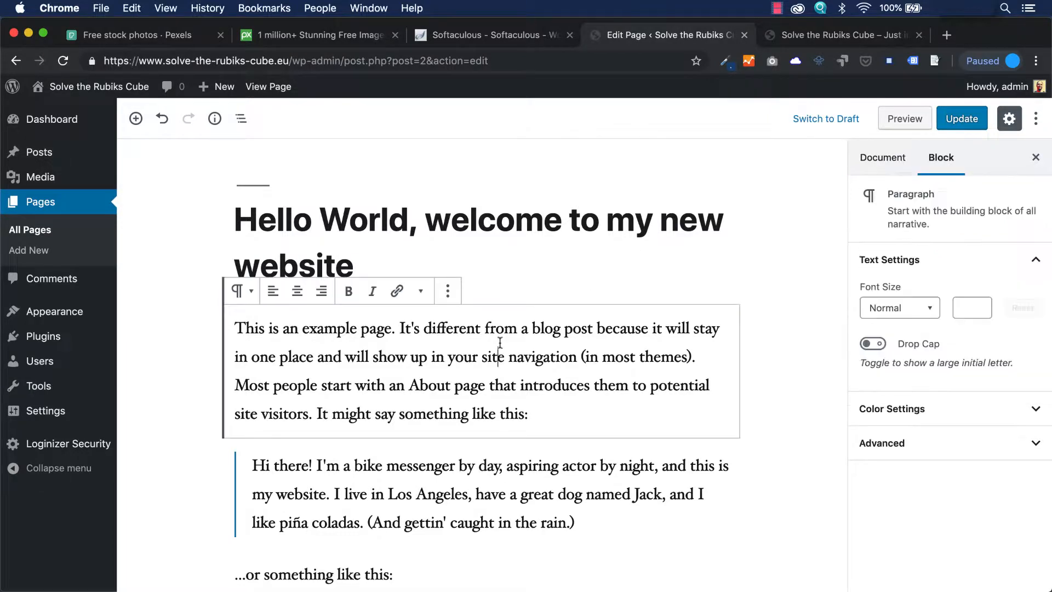
click(530, 414)
click(315, 413)
text(Nice page.)
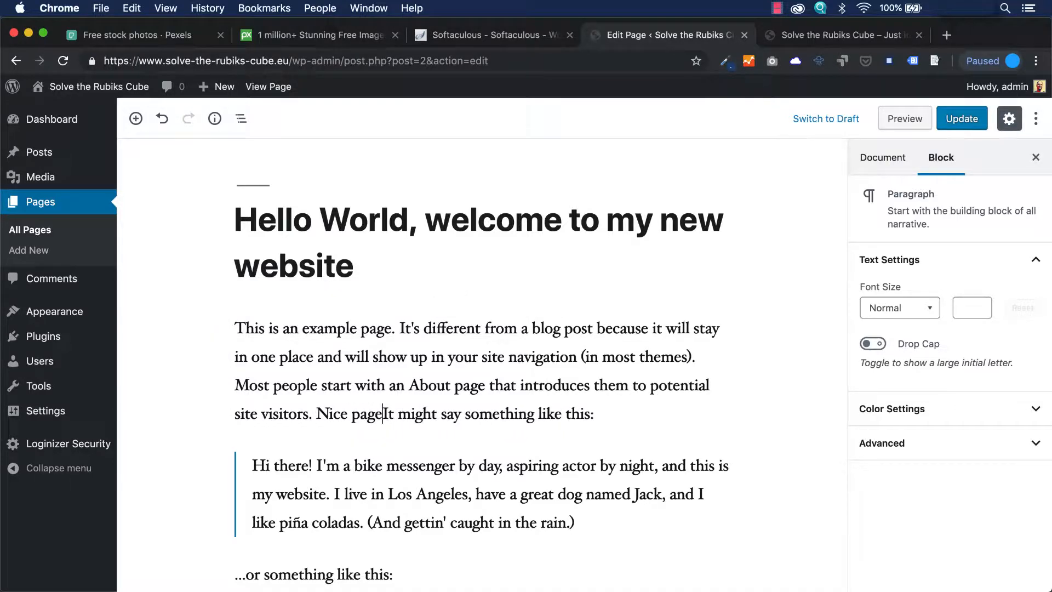
scroll(508, 435, down, 5)
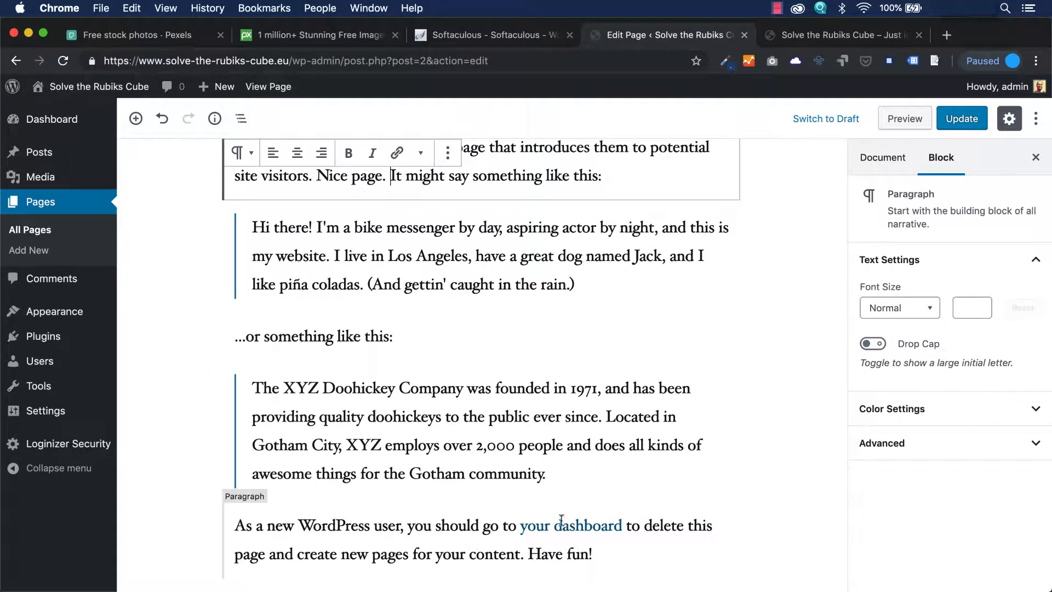
scroll(676, 476, up, 5)
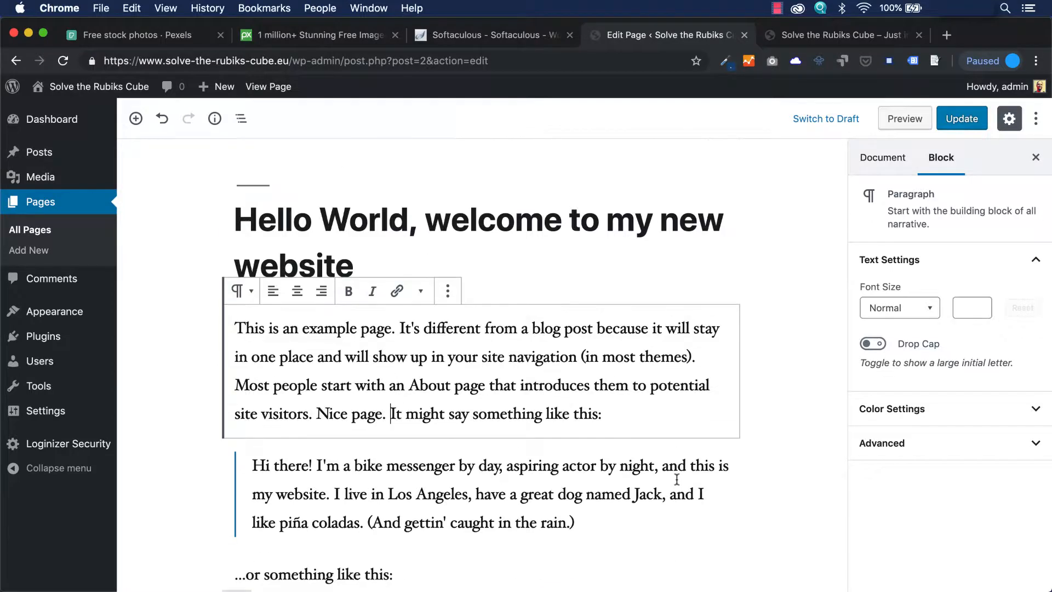
click(760, 272)
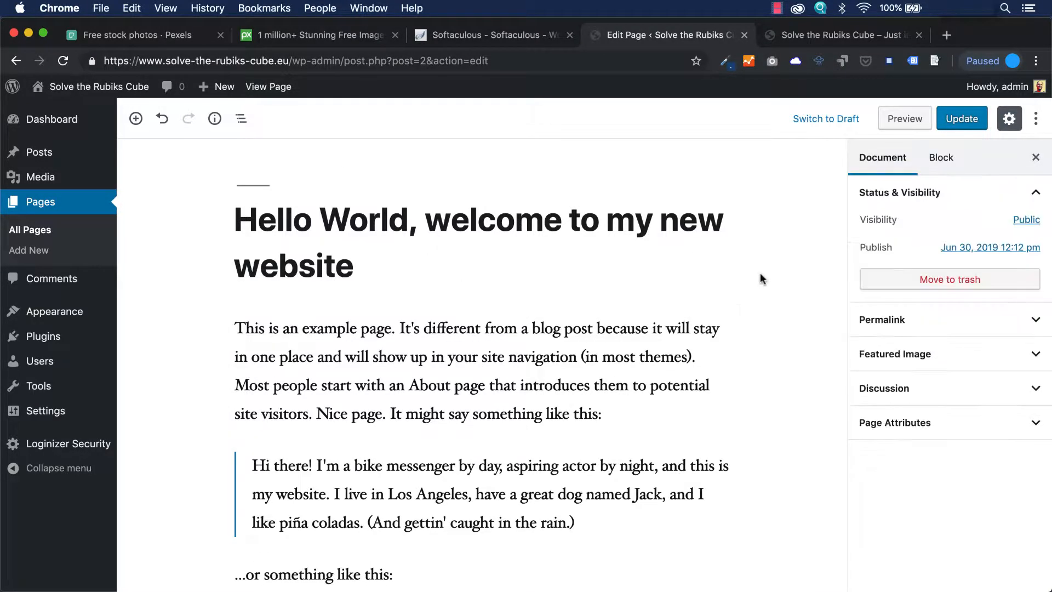
- Preview the edited page, check the new title and the added sentence, and close the preview
click(901, 119)
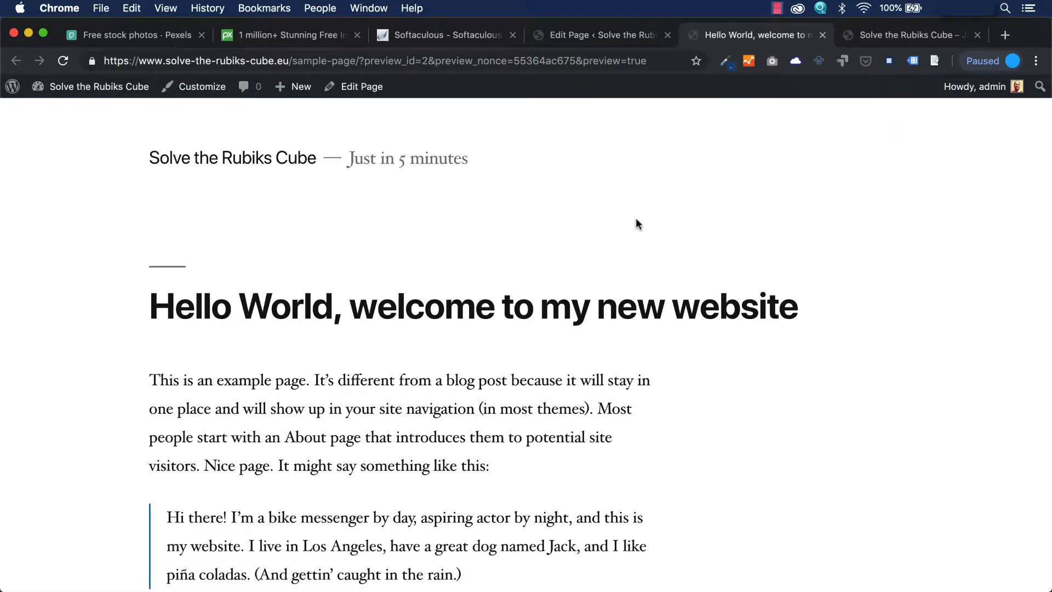
scroll(635, 222, down, 3)
scroll(635, 218, down, 3)
scroll(636, 218, up, 5)
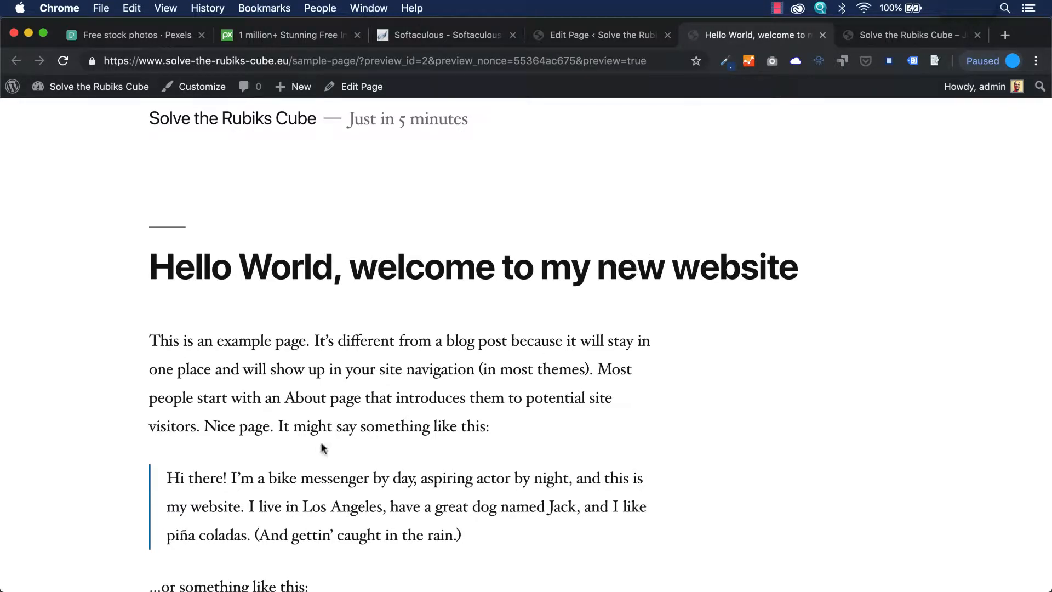
drag(205, 422, 271, 425)
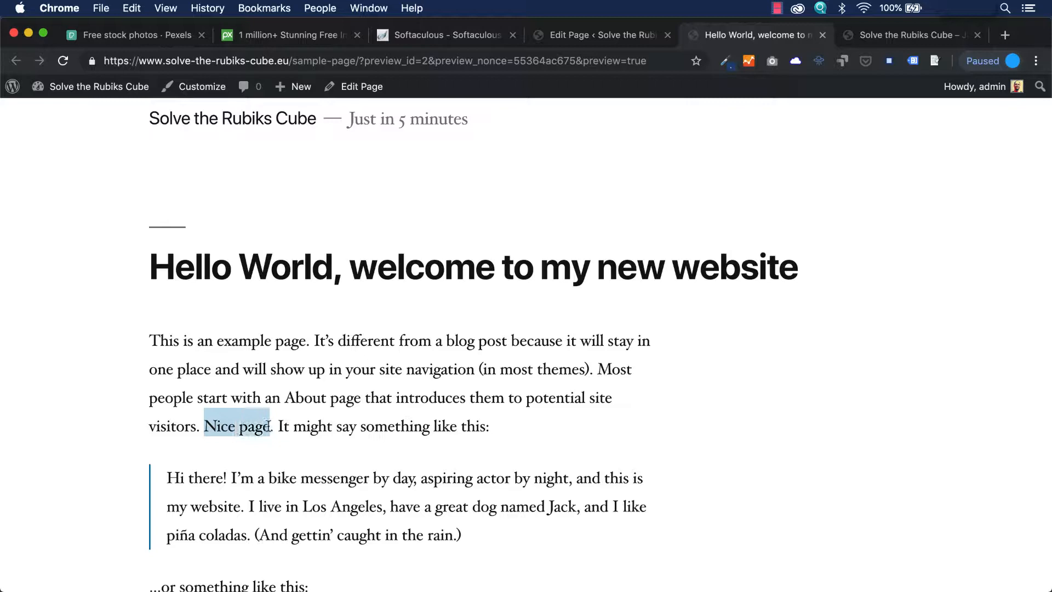
click(368, 413)
scroll(368, 418, up, 1)
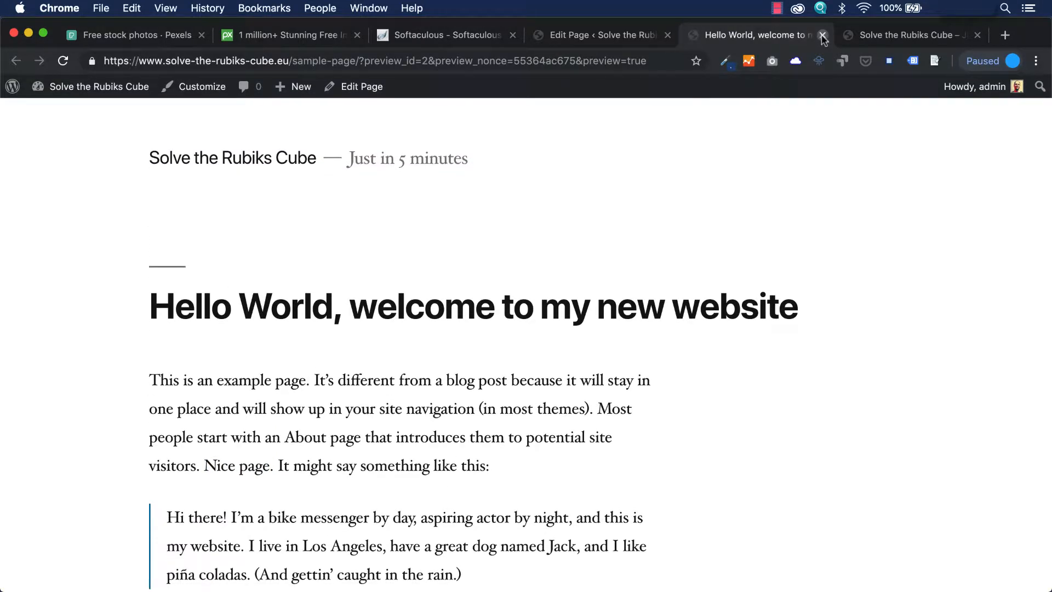
click(823, 36)
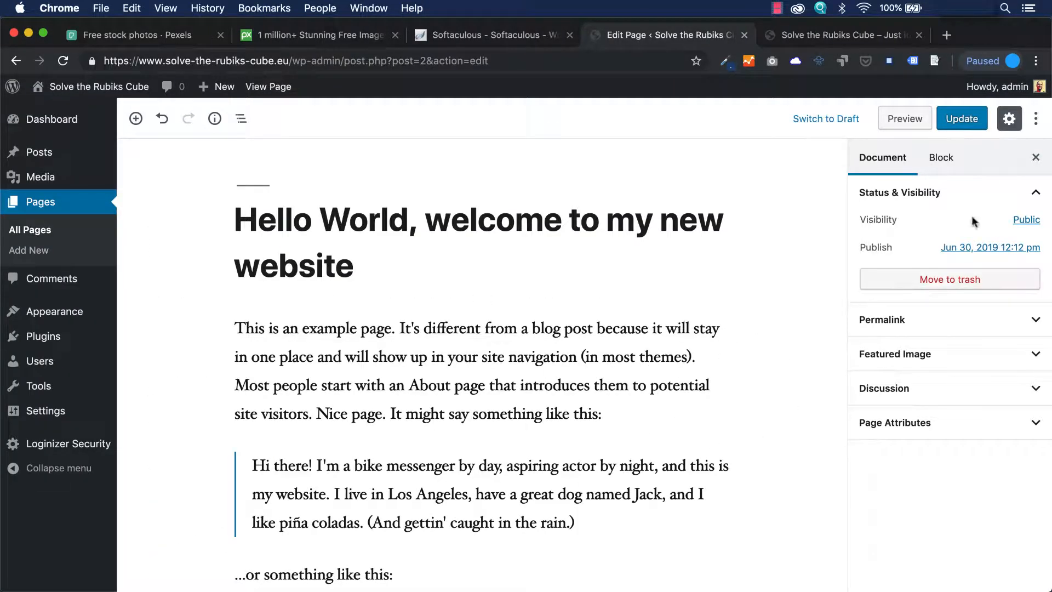
- Update the edited page and start a new blank page from the page list
click(975, 125)
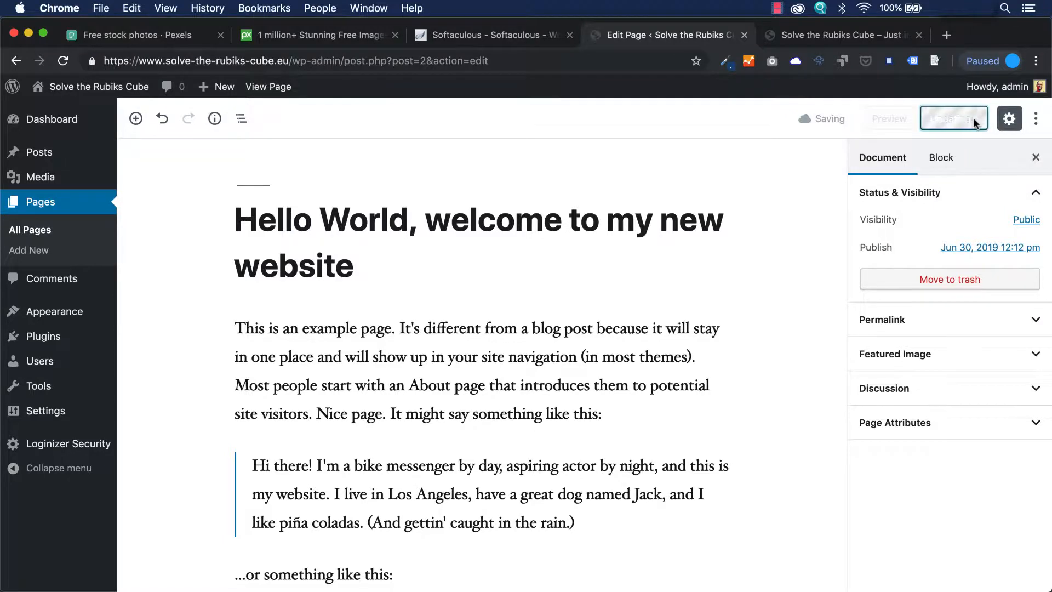
click(33, 229)
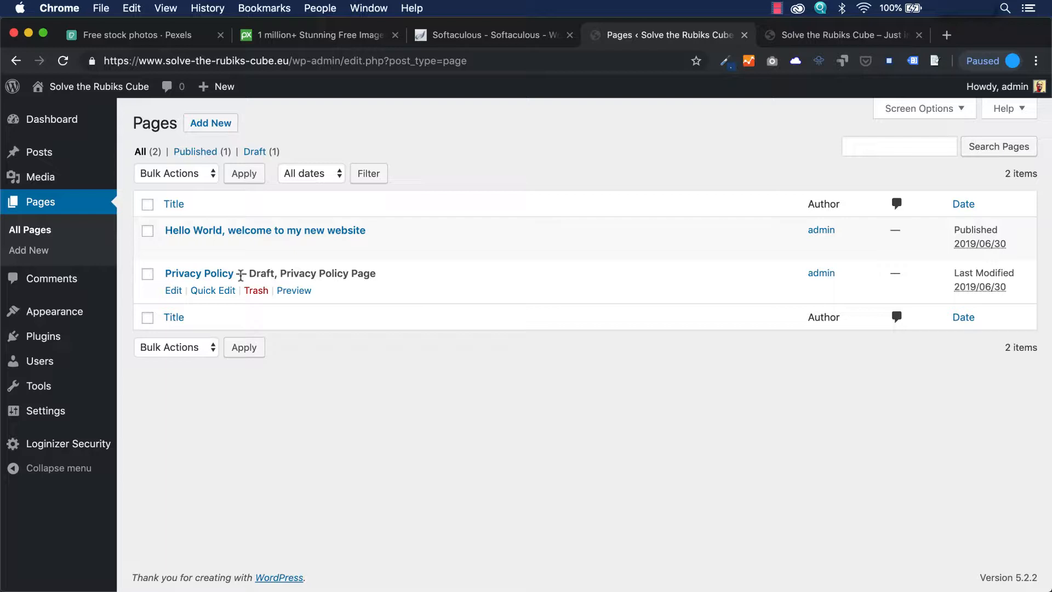
click(211, 124)
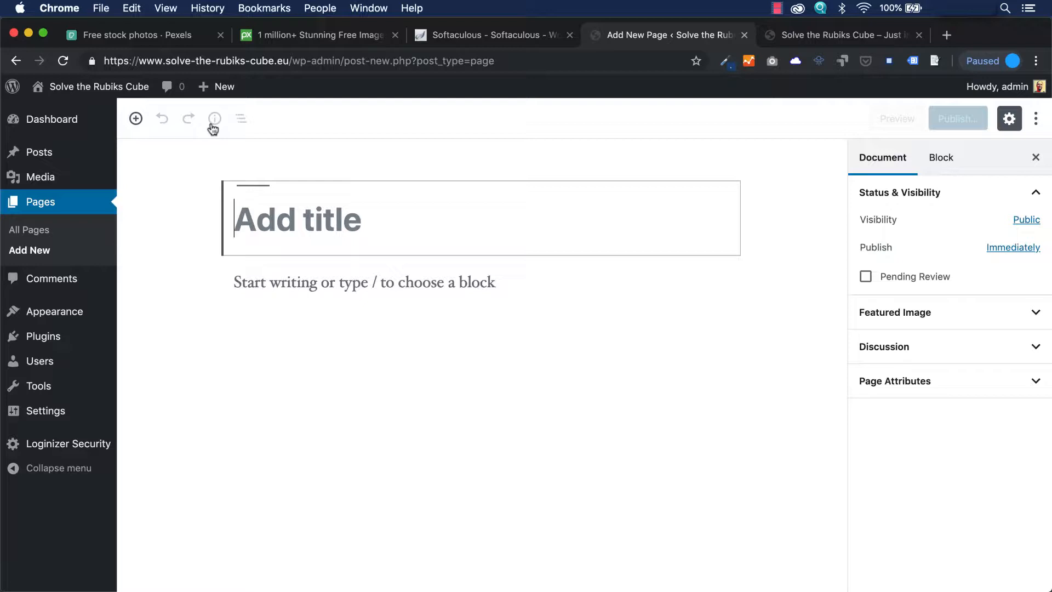
- Minimize the browser and open the text file "(page) solving a cube" from the desktop in TextEdit
click(29, 34)
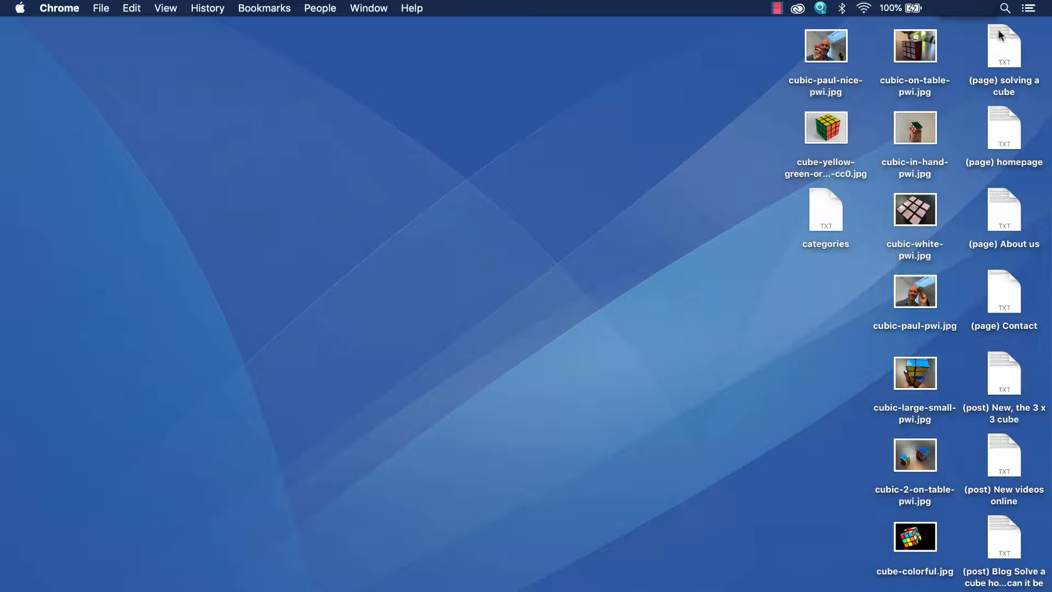
double_click(1004, 47)
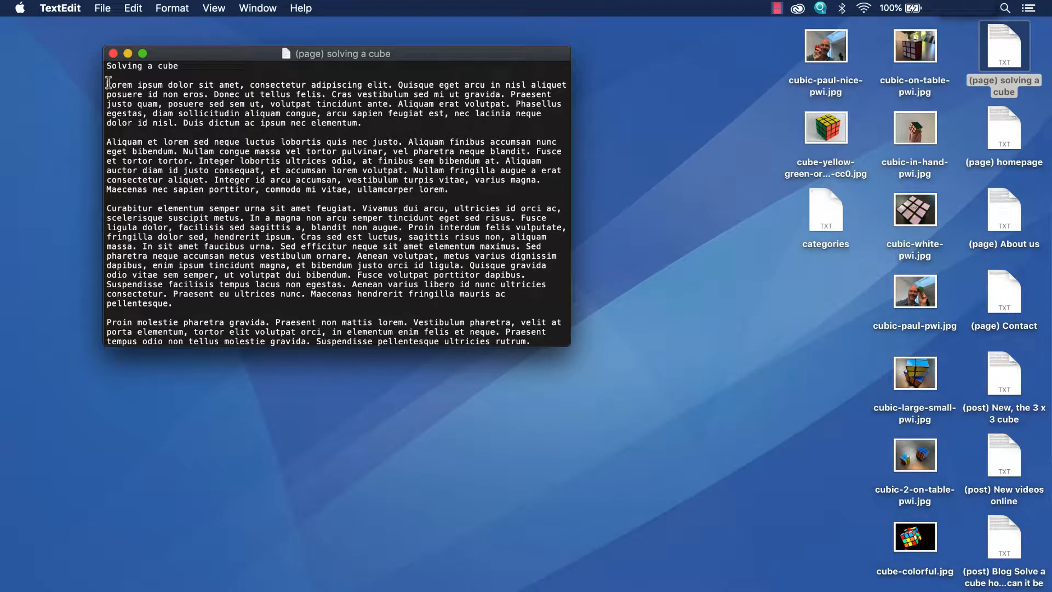
drag(110, 84, 439, 326)
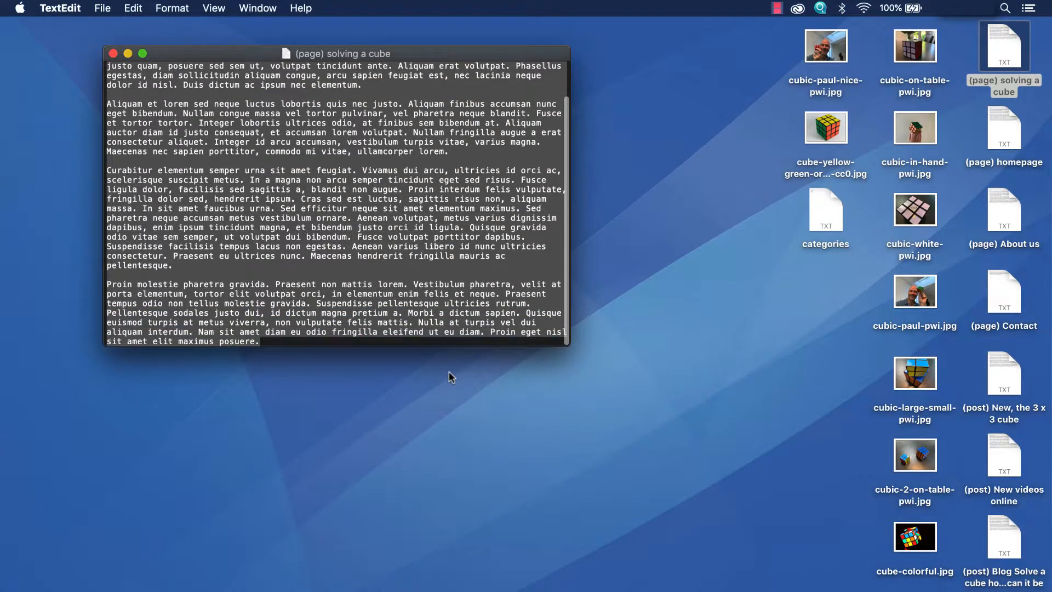
click(271, 339)
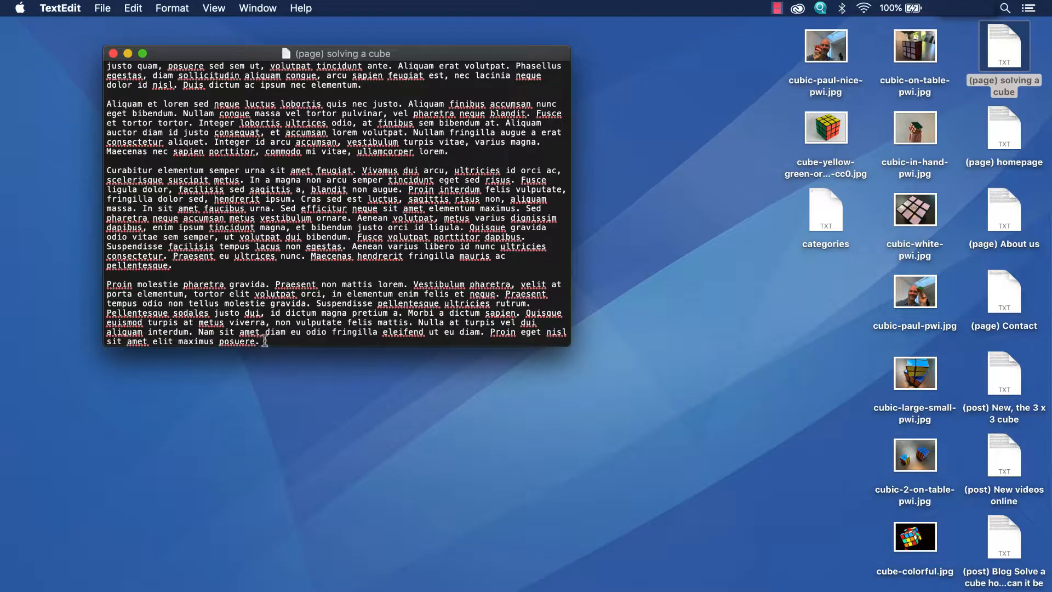
scroll(170, 159, up, 2)
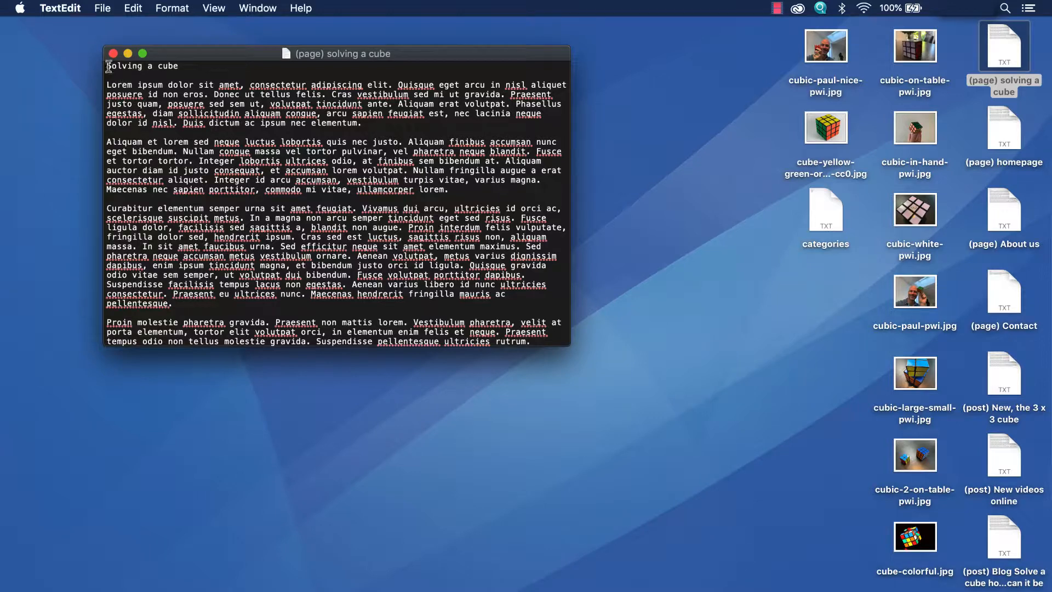
- Copy the entire text of the file and return to the new page in Chrome
drag(108, 66, 411, 364)
right_click(333, 189)
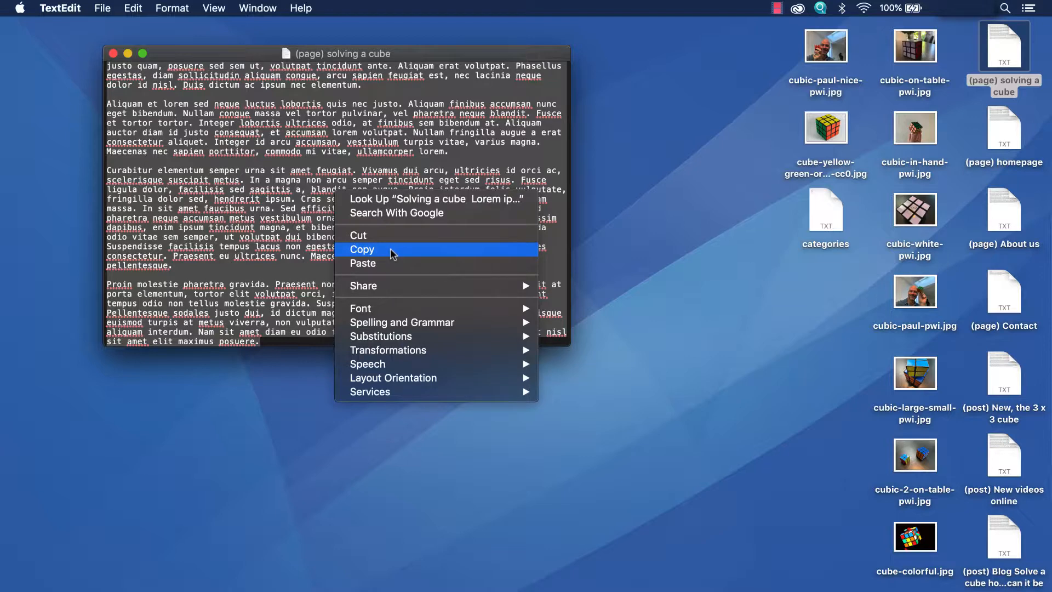
click(374, 251)
click(355, 392)
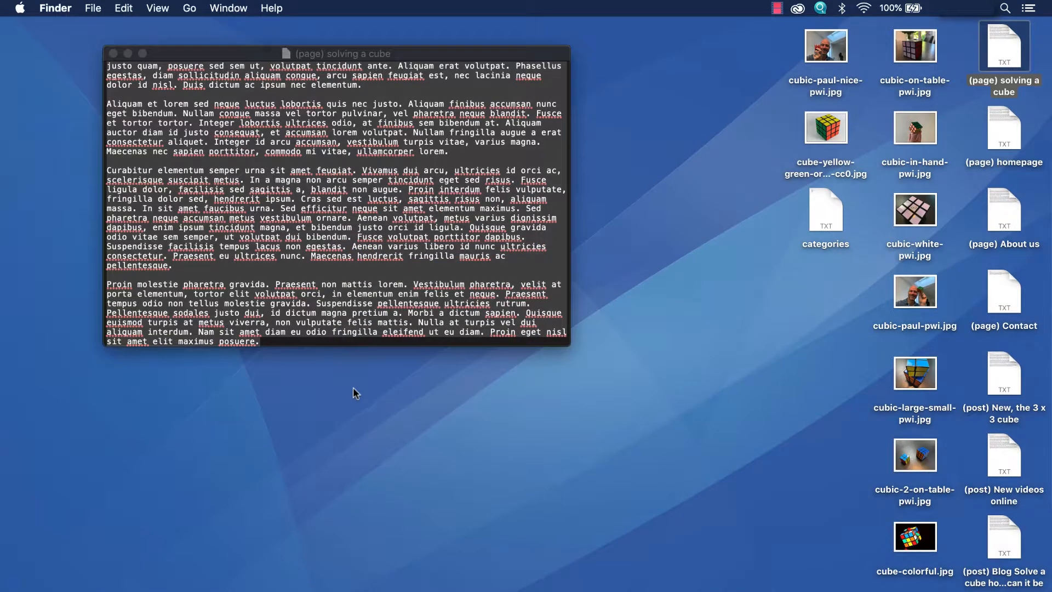
click(167, 591)
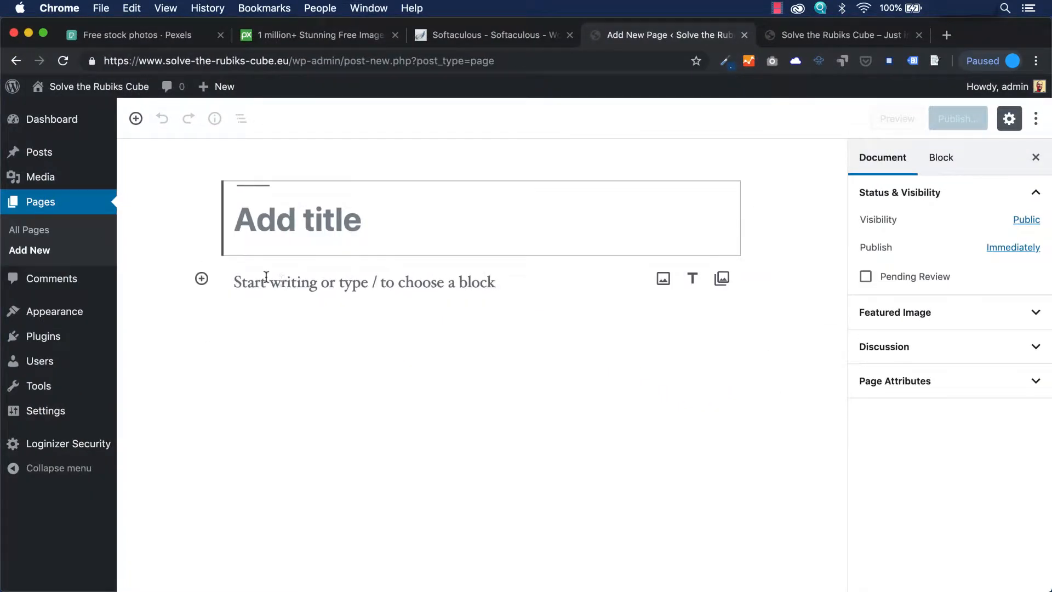
click(338, 280)
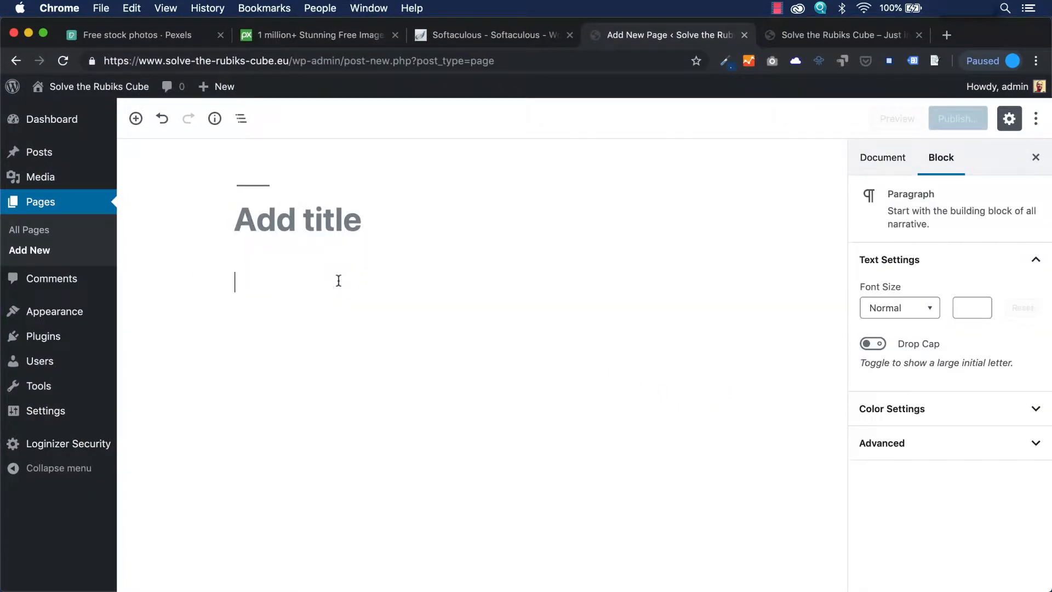
click(279, 209)
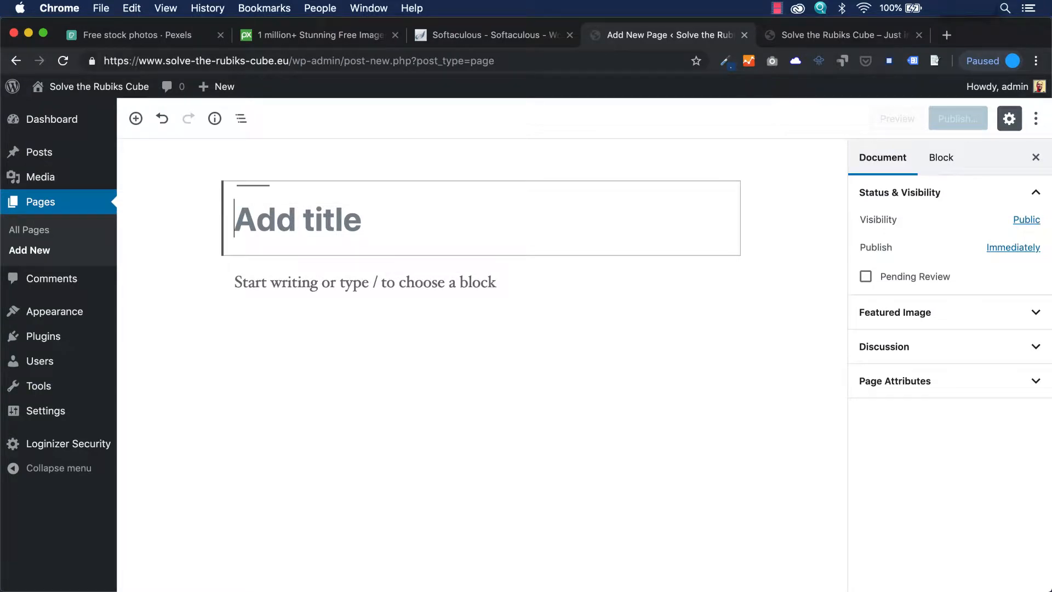
- Copy the heading "Solving a cube" from the TextEdit file and paste it as the new page's title in Chrome
click(465, 591)
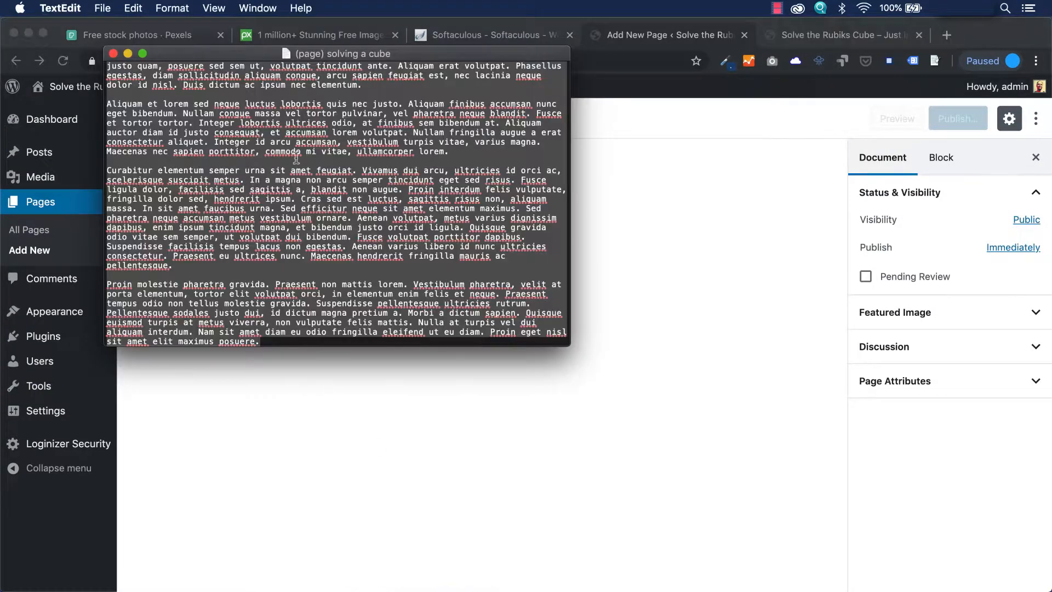
click(276, 160)
scroll(276, 160, up, 3)
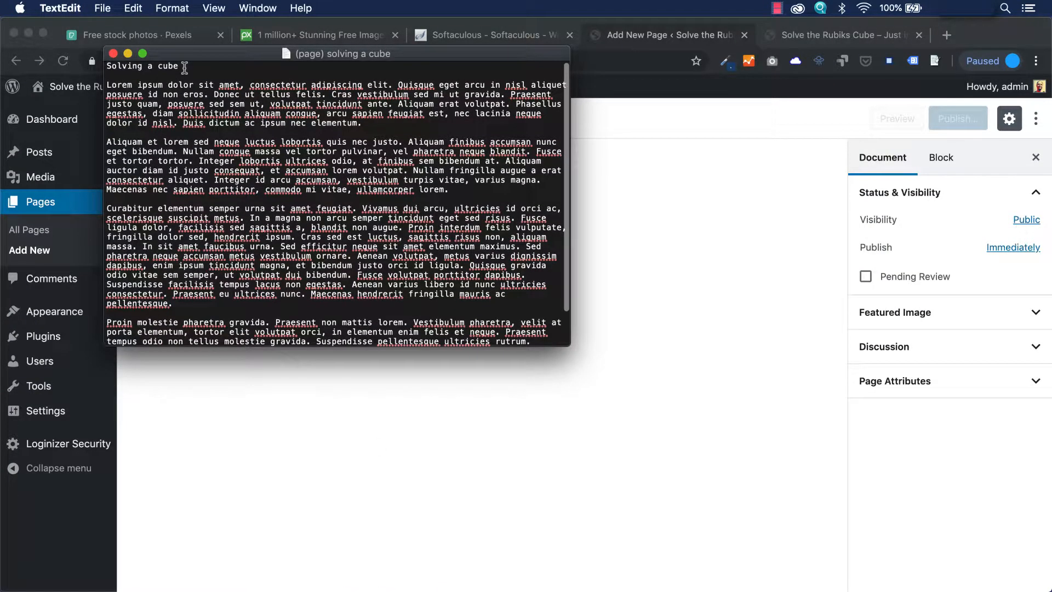
drag(184, 67, 105, 66)
click(622, 242)
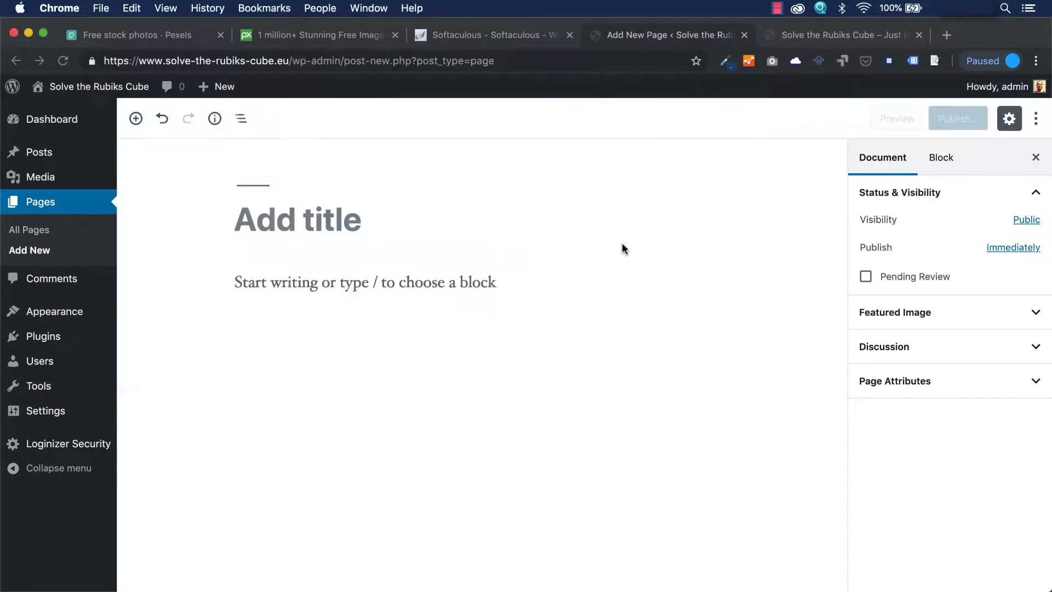
click(422, 230)
key(super+v)
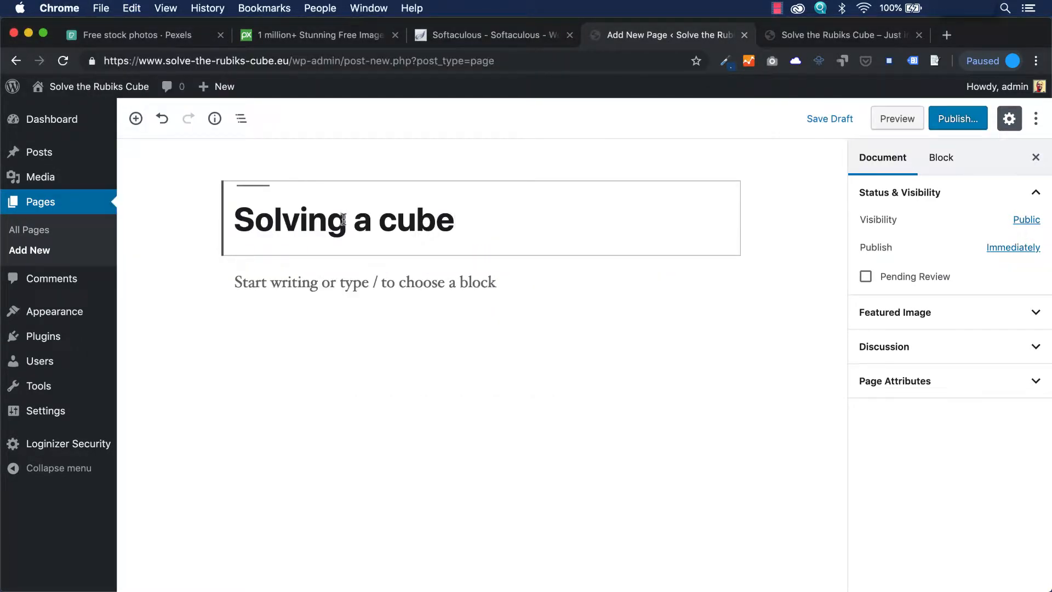
- Change the first word of the page title so that it reads "Solve a cube"
click(347, 222)
key(BackSpace)
key(BackSpace)
key(BackSpace)
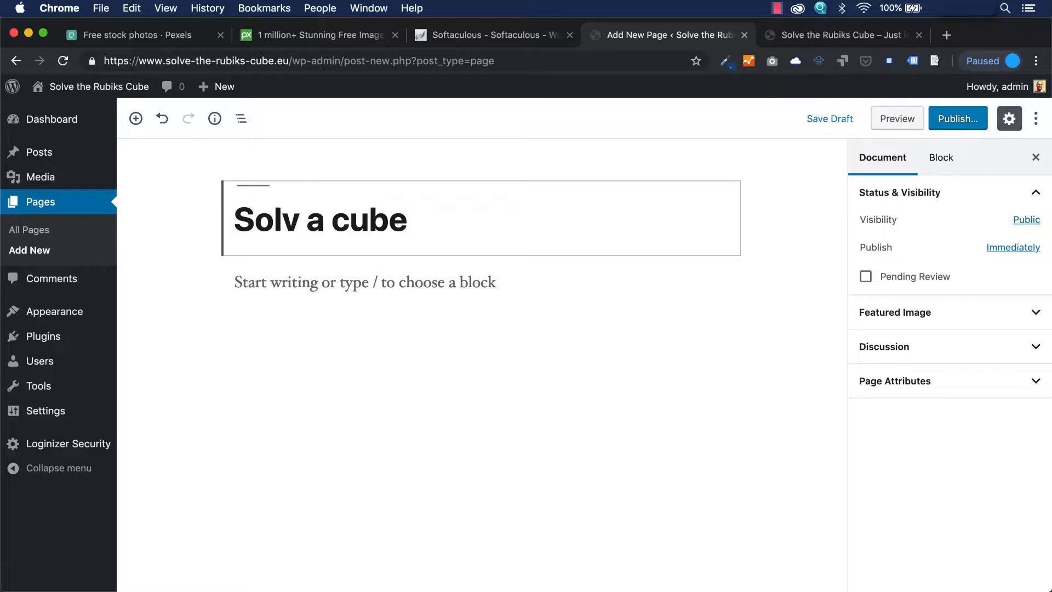
text(e)
- Copy all paragraphs below the heading in the TextEdit file and paste them into the page body in Chrome
key(super+Tab)
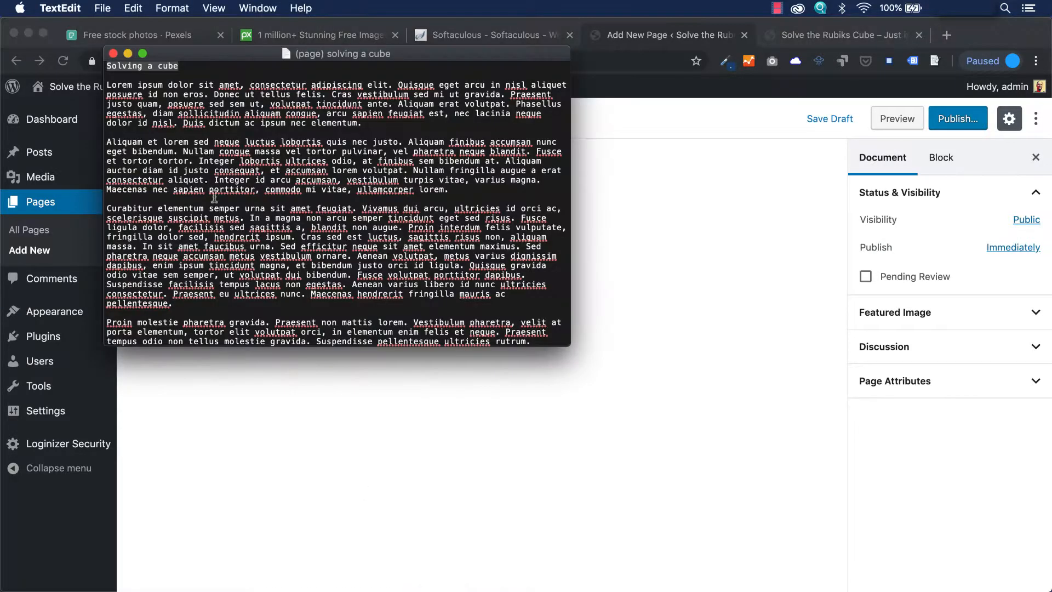
drag(106, 84, 303, 238)
right_click(303, 238)
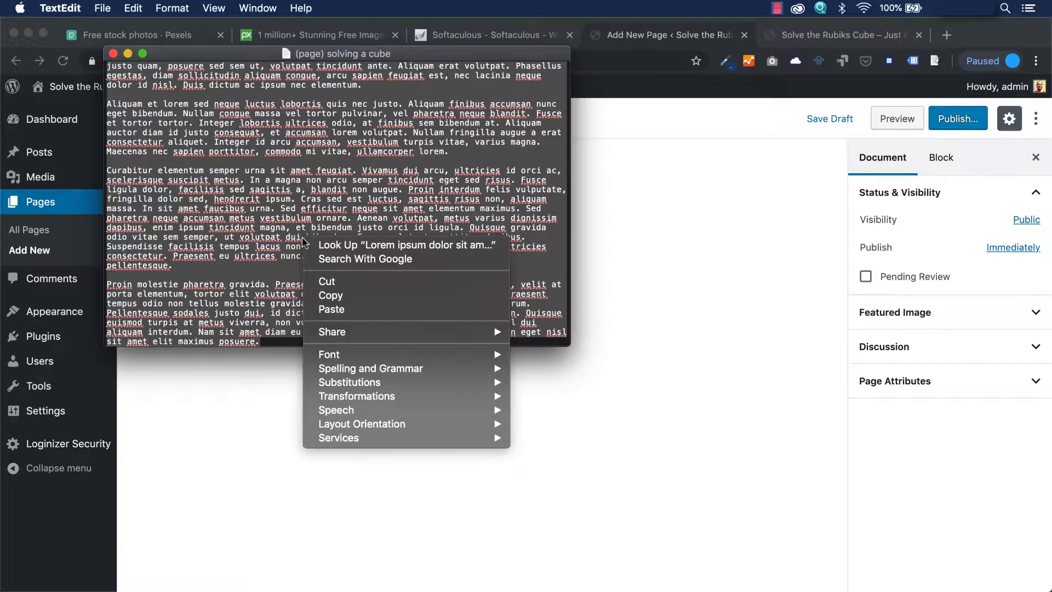
click(351, 295)
key(super+Tab)
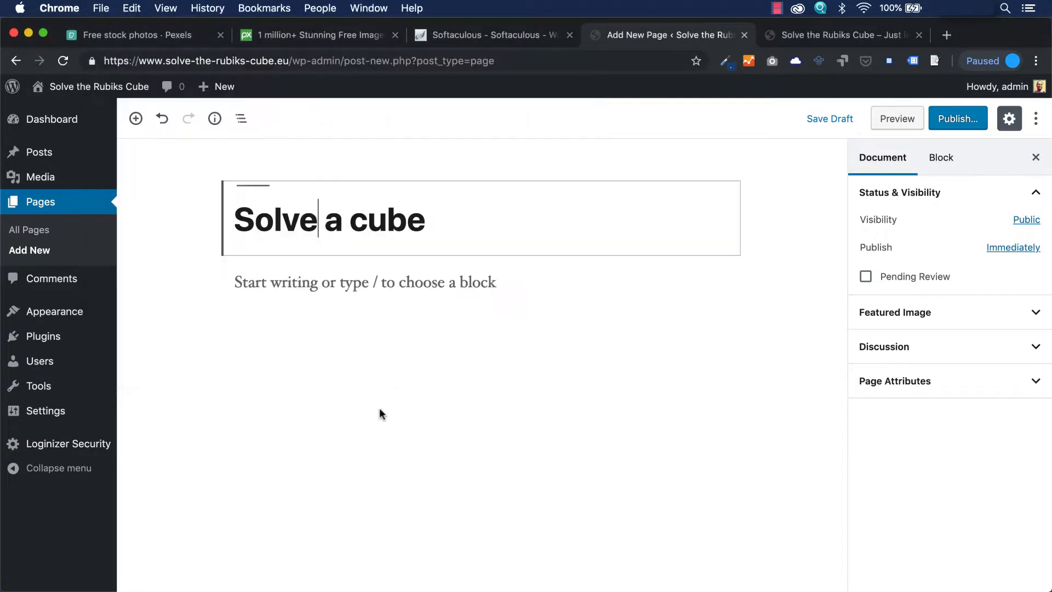
click(327, 273)
right_click(321, 288)
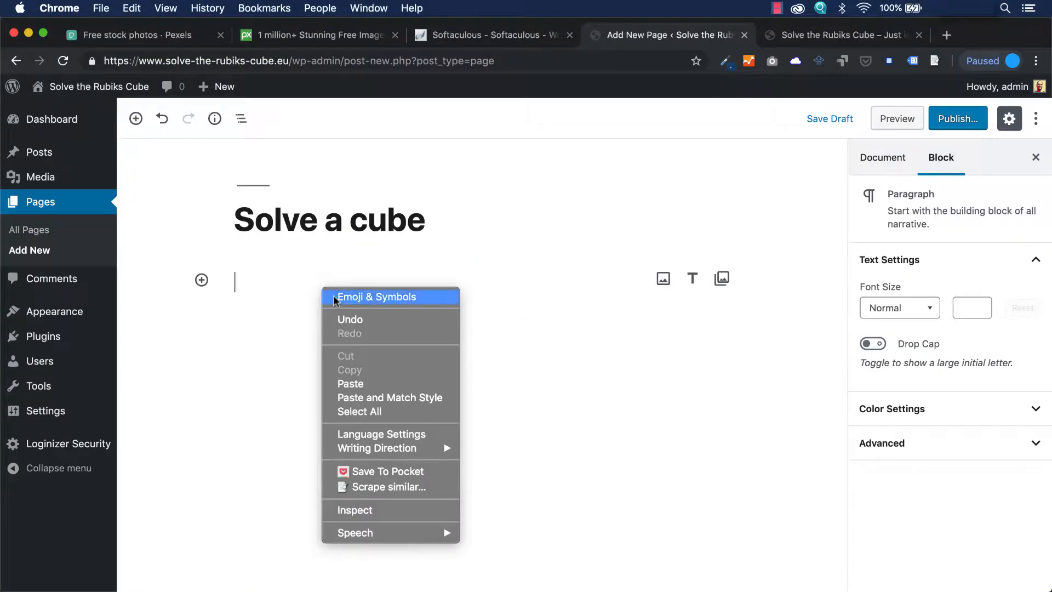
click(360, 383)
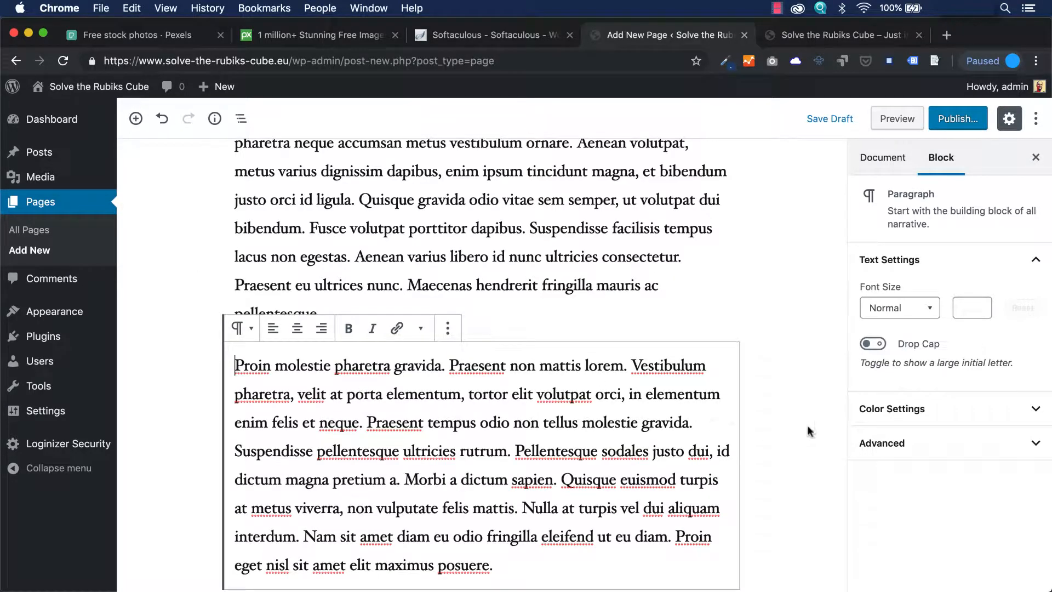
right_click(782, 420)
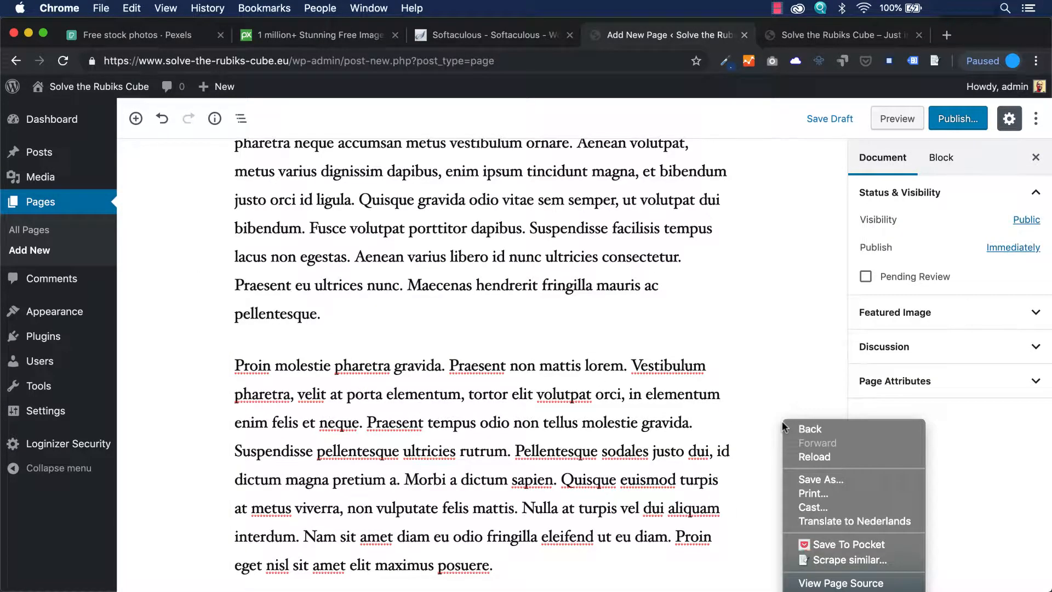
click(567, 399)
- Review the pasted paragraph blocks in the editor from the title to the end of the text
scroll(548, 400, up, 10)
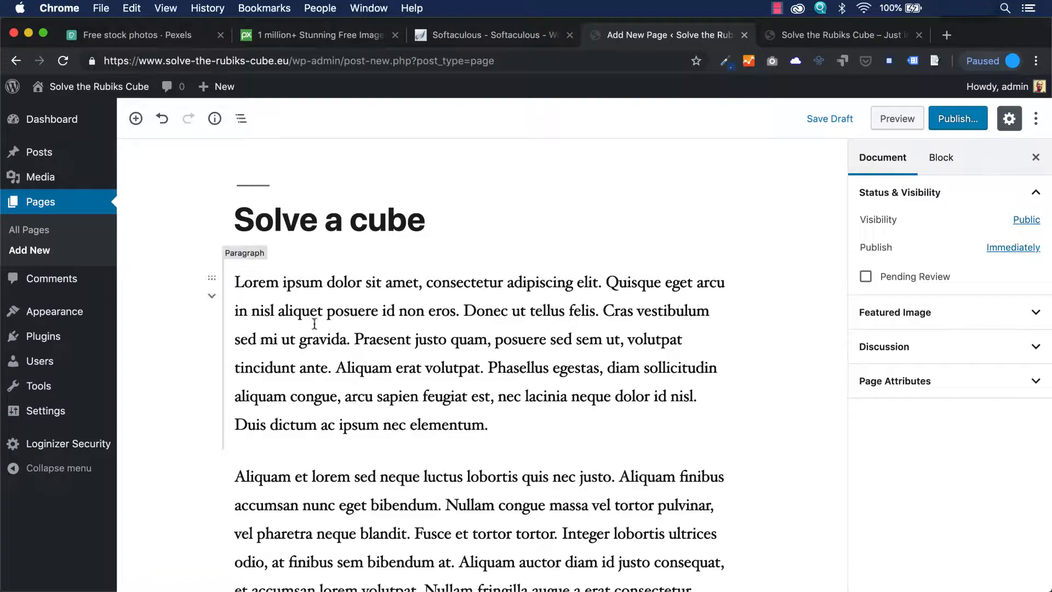
click(312, 498)
scroll(313, 498, down, 15)
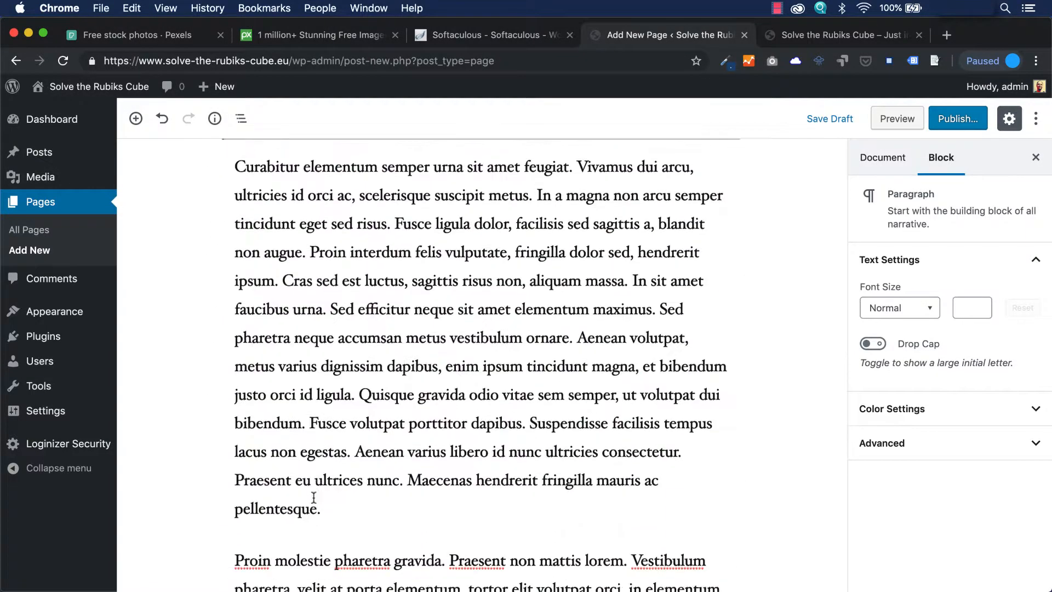
scroll(313, 497, up, 15)
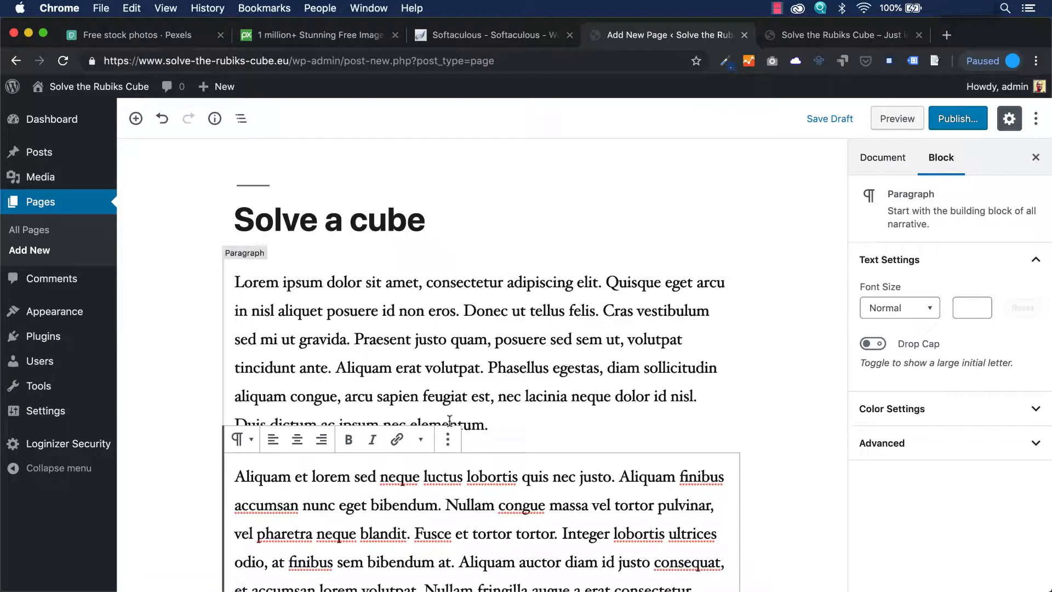
click(801, 422)
scroll(793, 327, down, 4)
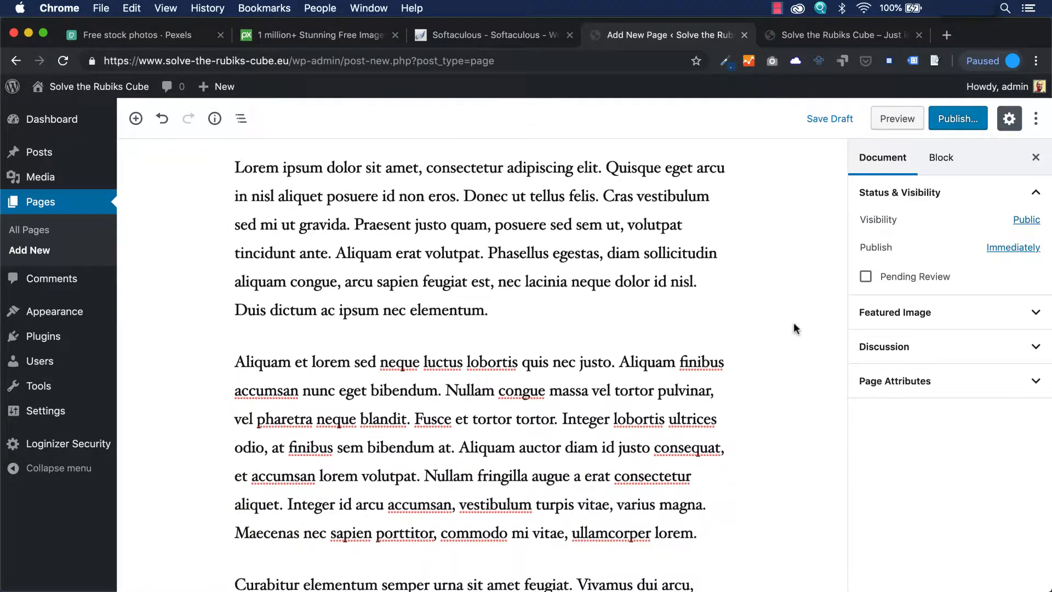
scroll(793, 328, up, 4)
scroll(793, 328, down, 13)
scroll(793, 328, down, 9)
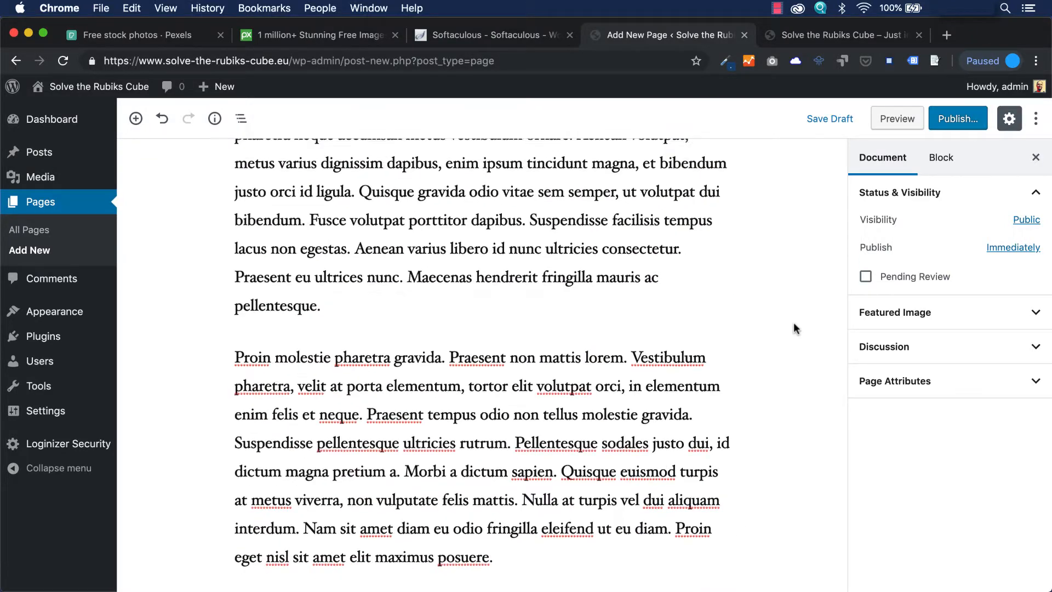
scroll(793, 328, up, 20)
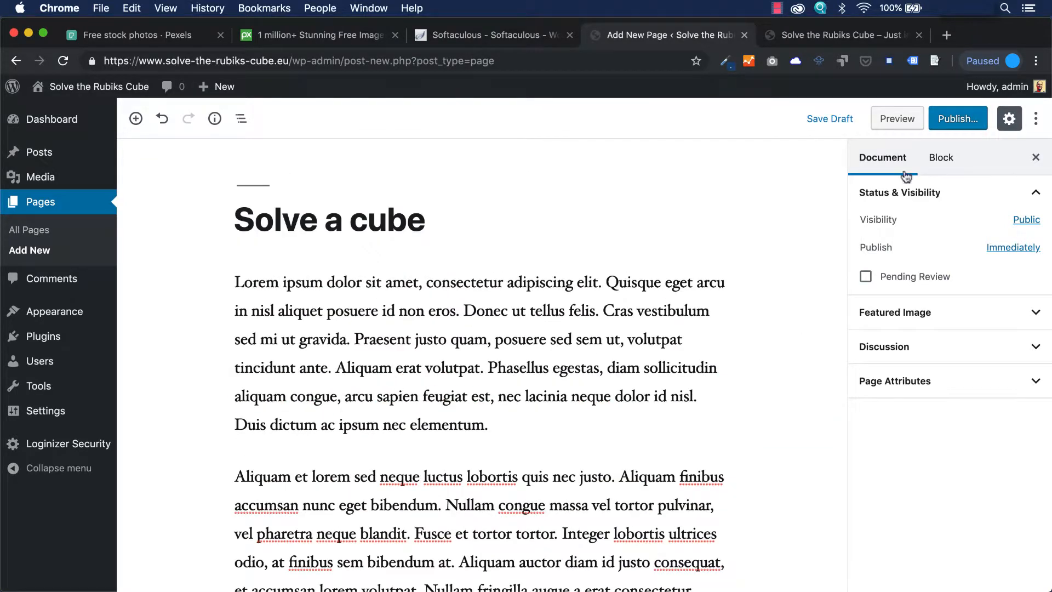
- Preview the "Solve a cube" page, look through its title and text, and close the preview
click(897, 122)
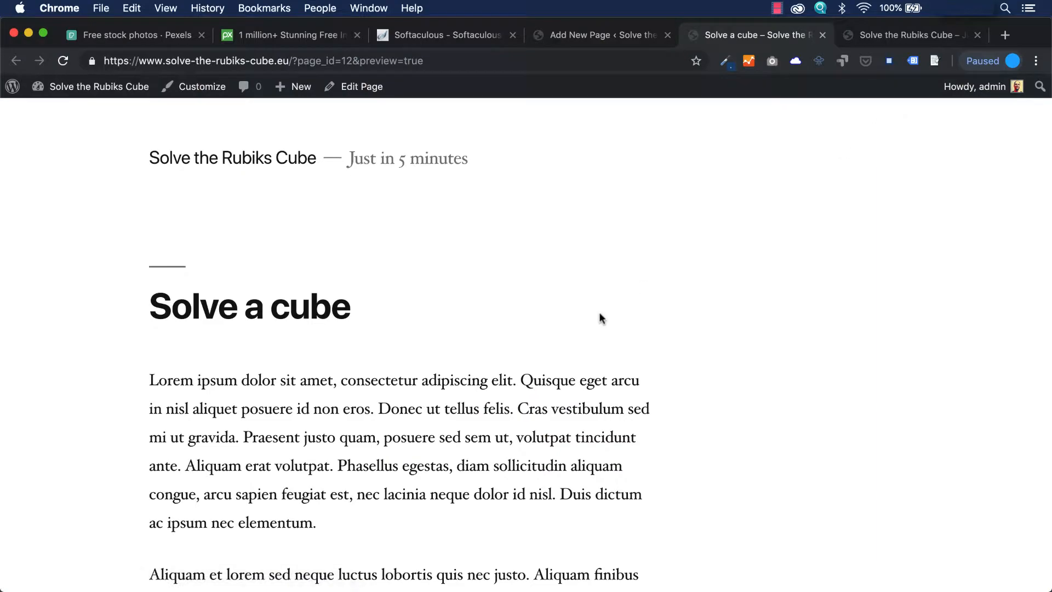
scroll(599, 311, down, 20)
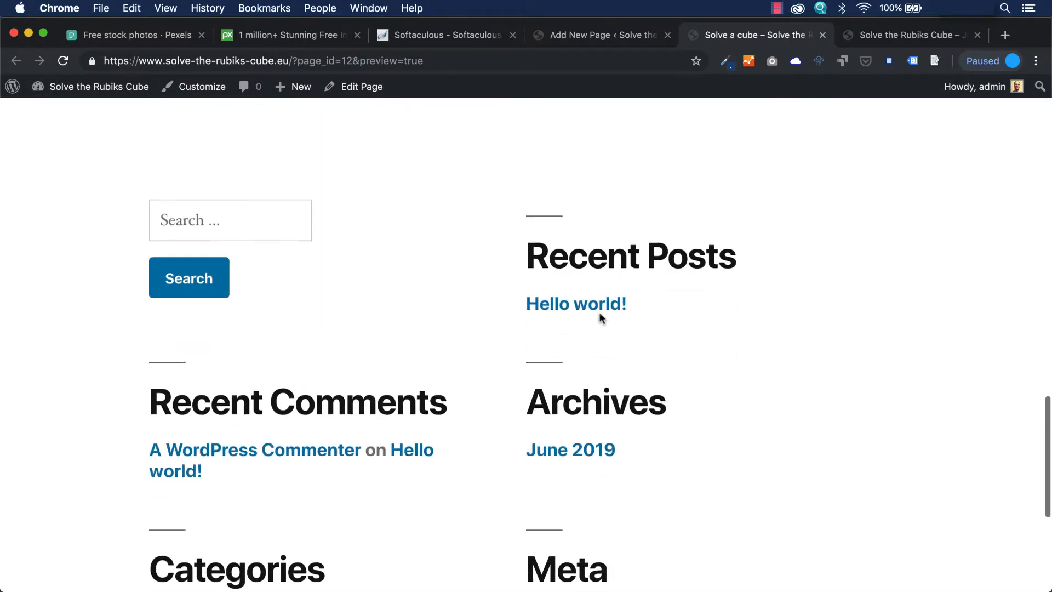
scroll(600, 311, up, 15)
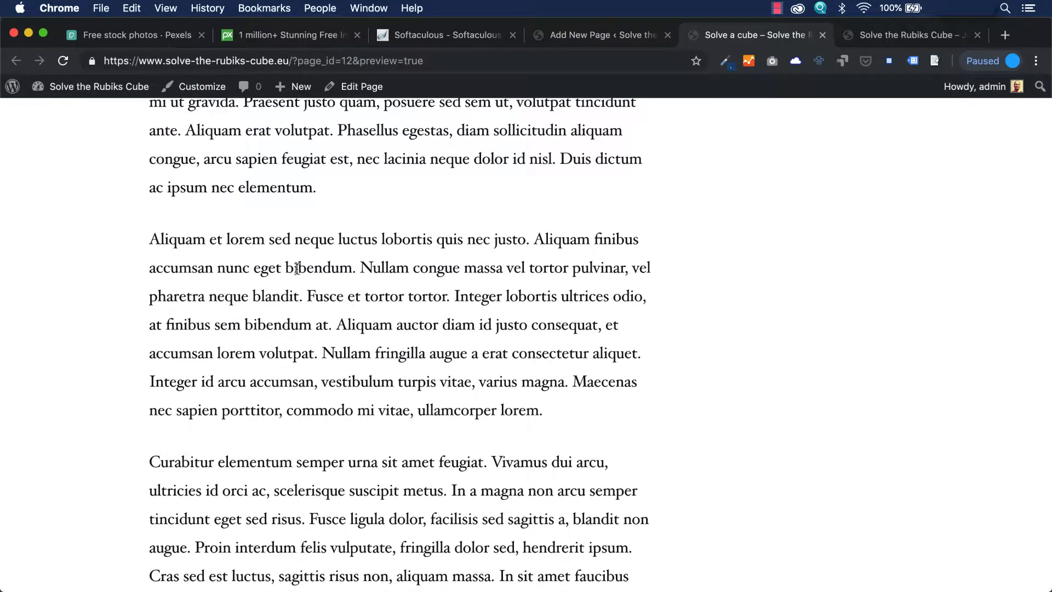
scroll(296, 269, up, 6)
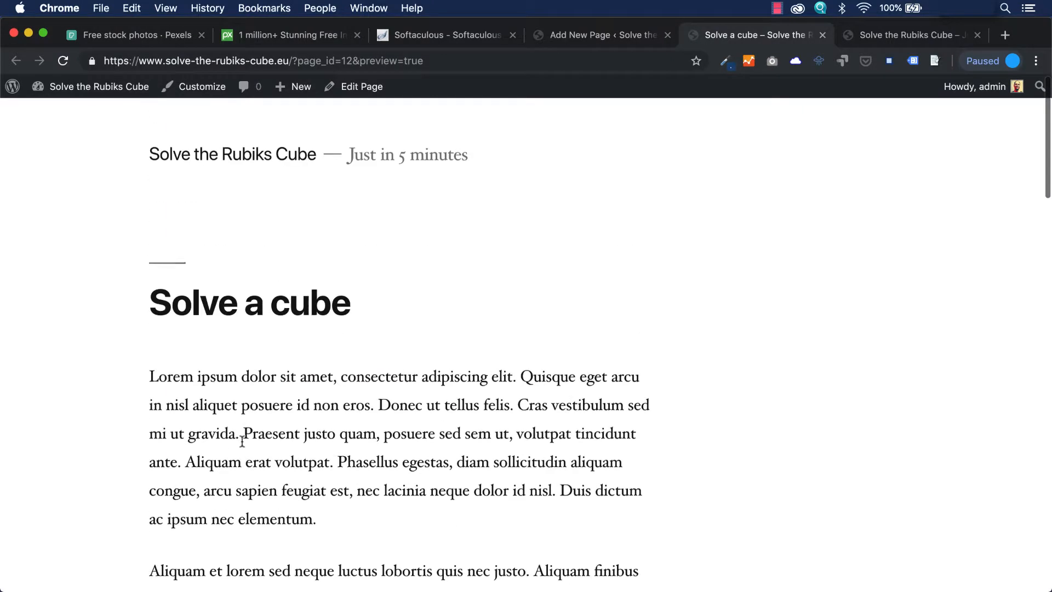
key(super+w)
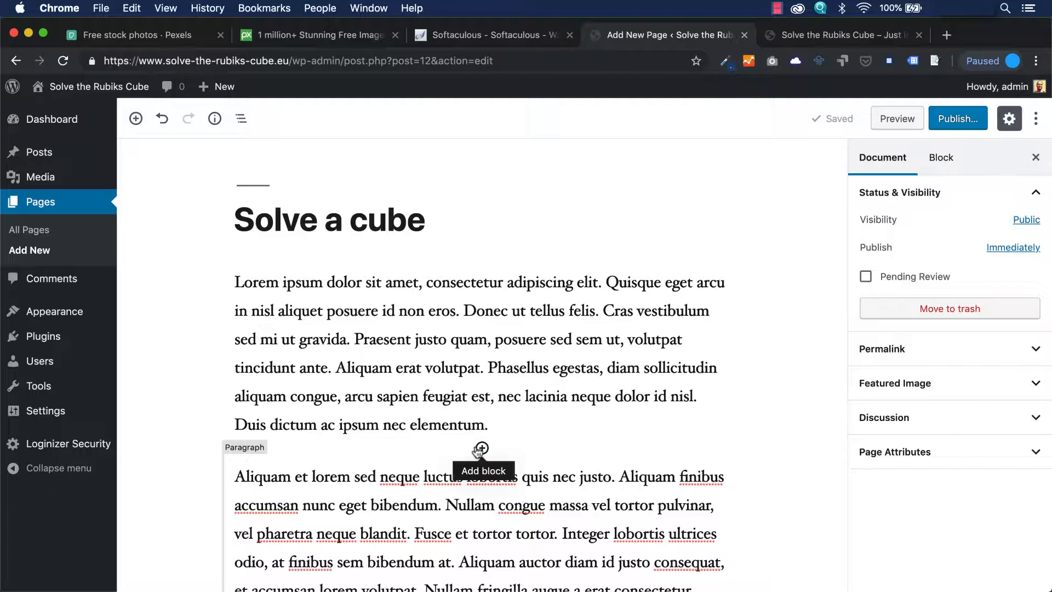
- Insert an empty Image block between the first and second paragraphs of the page
scroll(481, 449, down, 5)
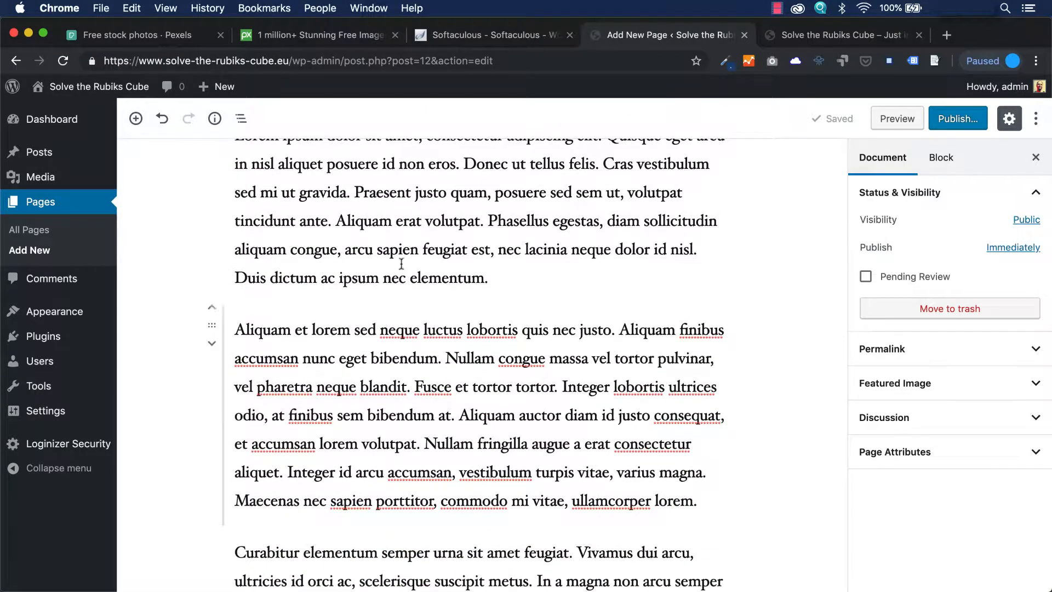
scroll(439, 356, up, 5)
scroll(449, 385, down, 2)
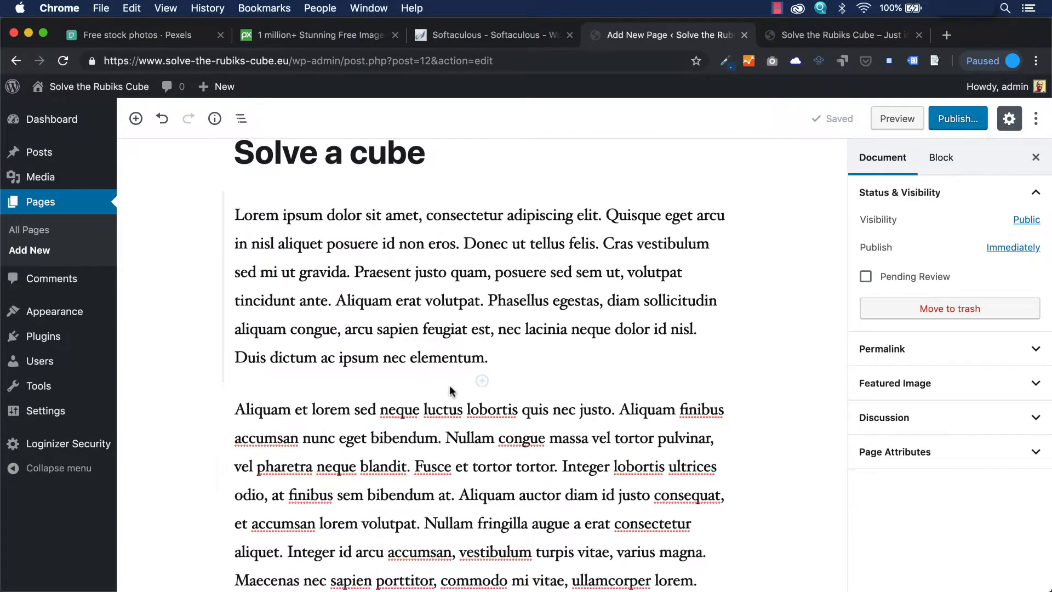
click(482, 382)
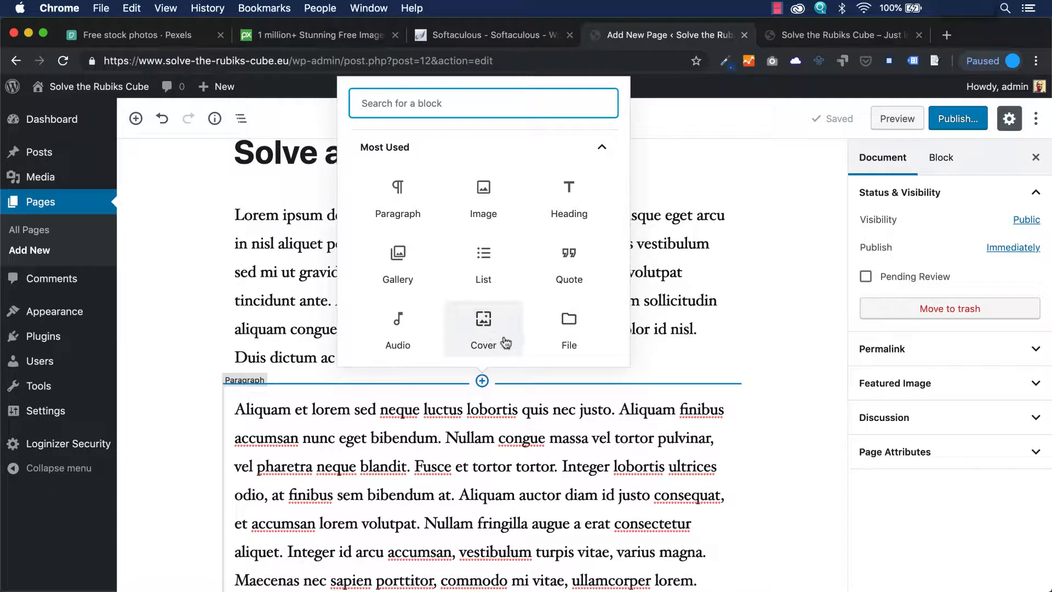
click(485, 193)
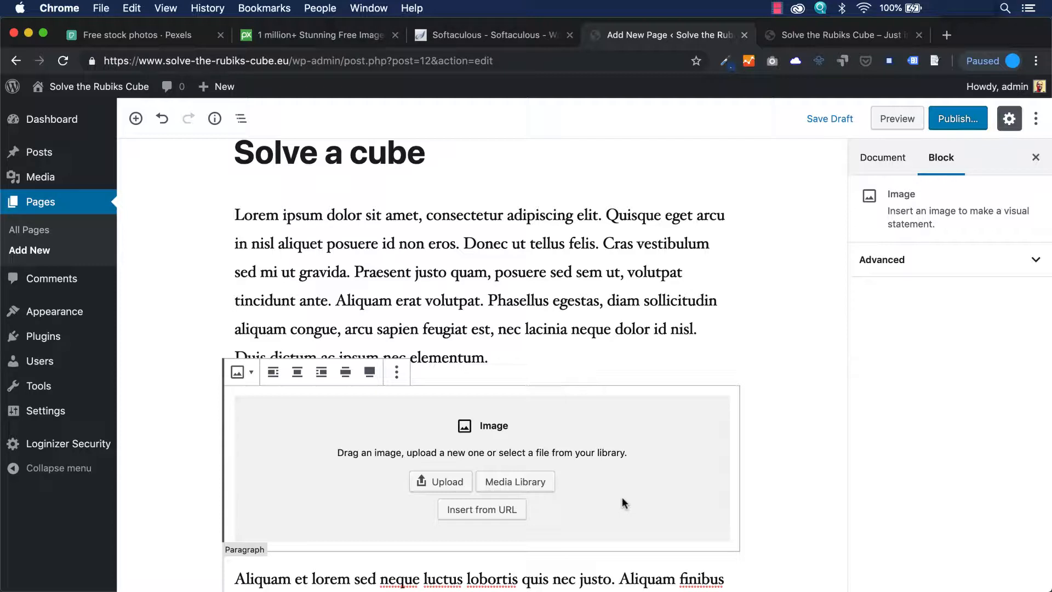
- Minimize the browser and the text file, view the desktop photo of a man holding a red-faced cube, and close it
click(28, 33)
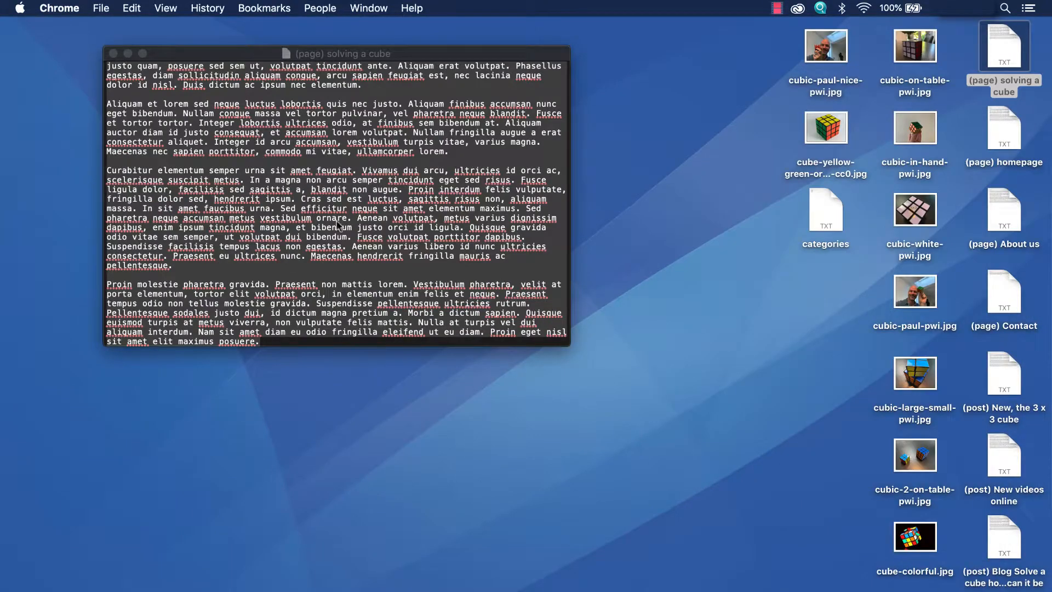
click(128, 53)
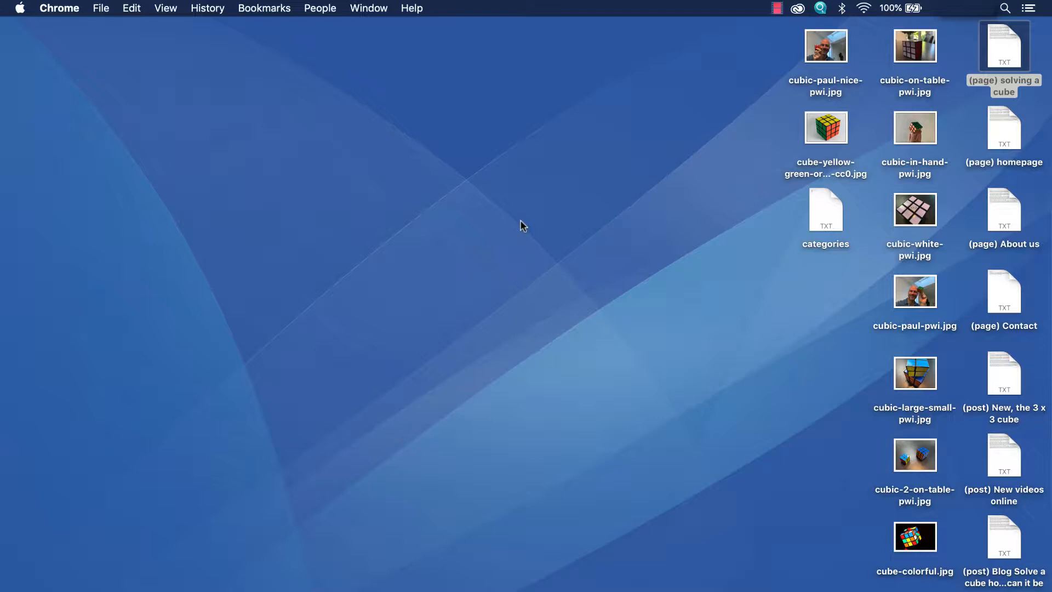
double_click(840, 49)
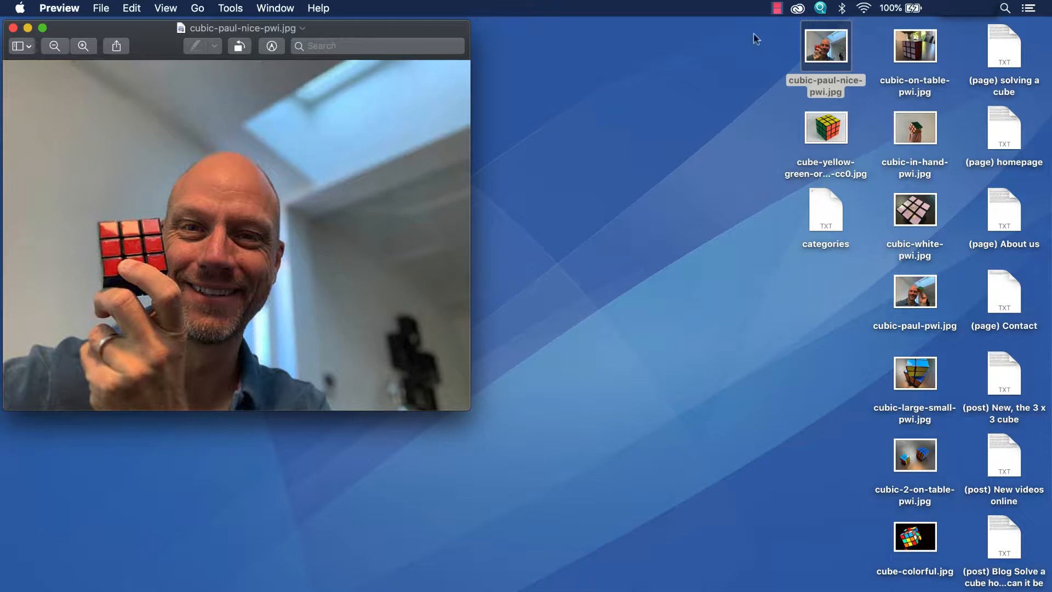
click(14, 27)
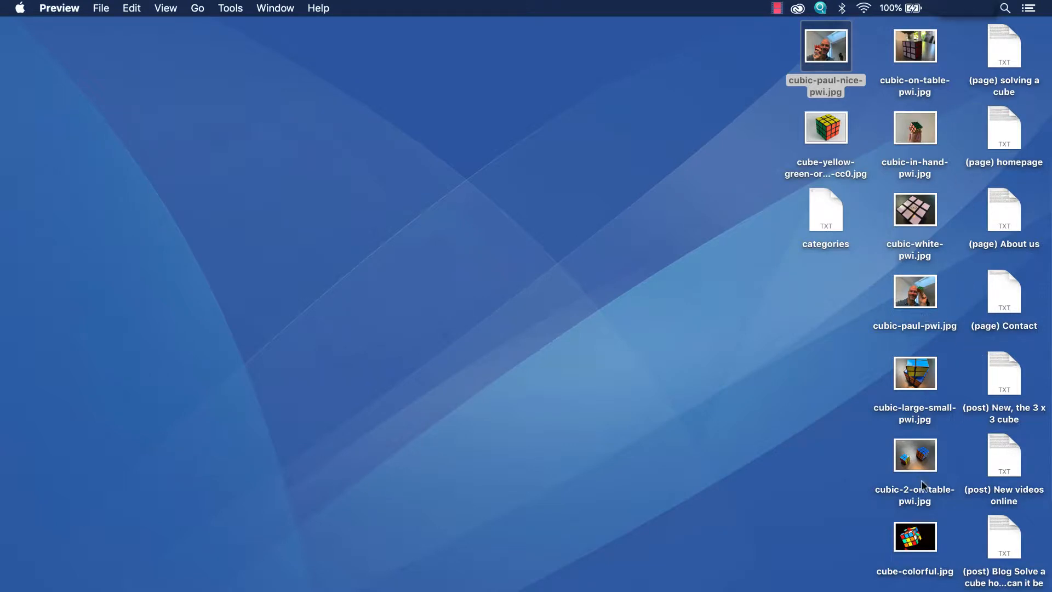
- Open the desktop image cube-colorful.jpg in Preview, look at it, and close it
click(925, 548)
double_click(924, 548)
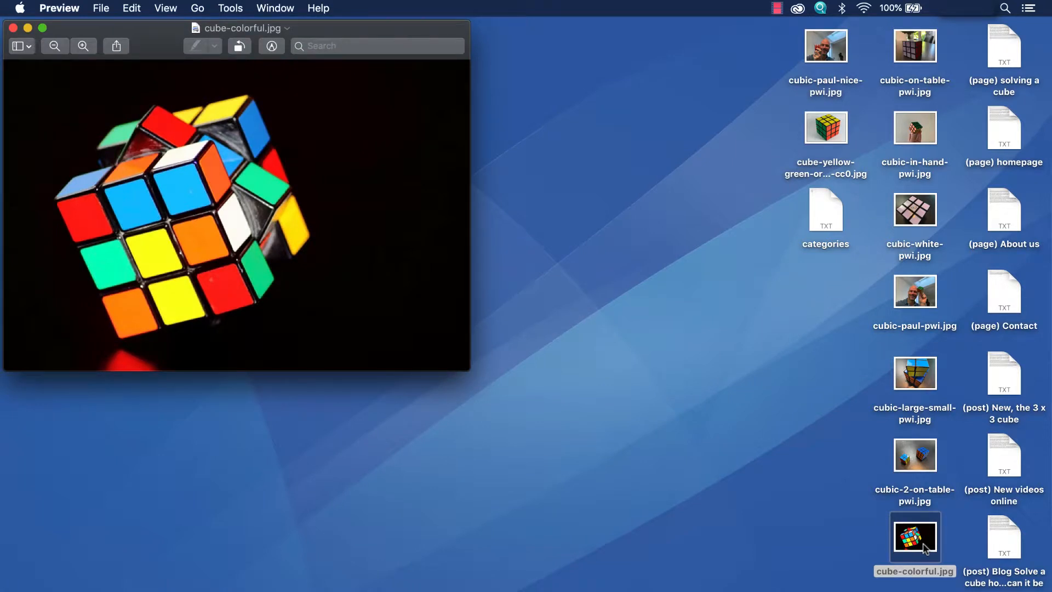
click(13, 27)
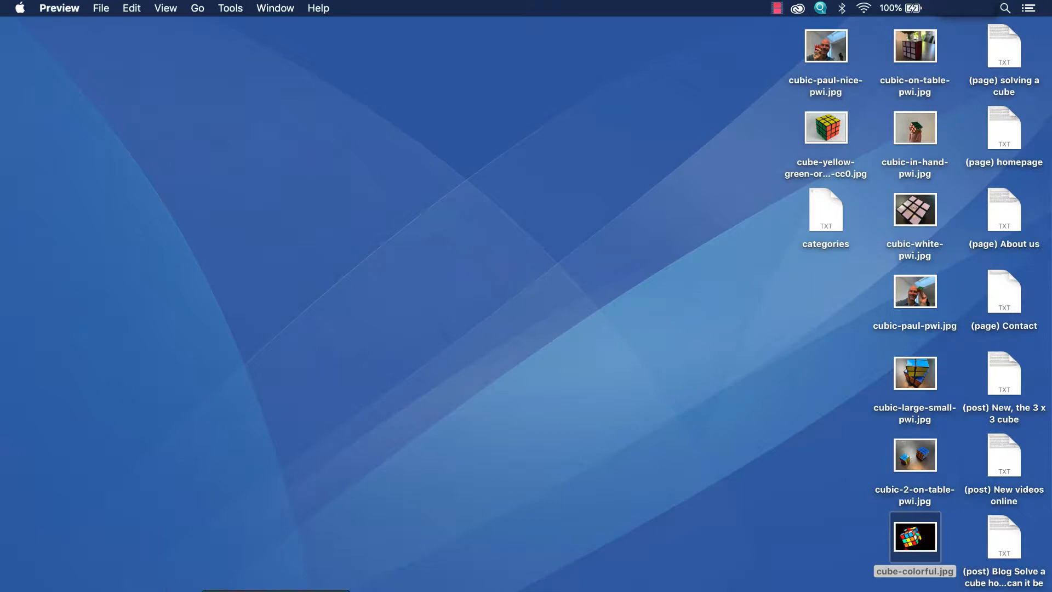
- Switch back to Chrome, bring up the Pexels site, set its language to English, and look over the home page
click(157, 591)
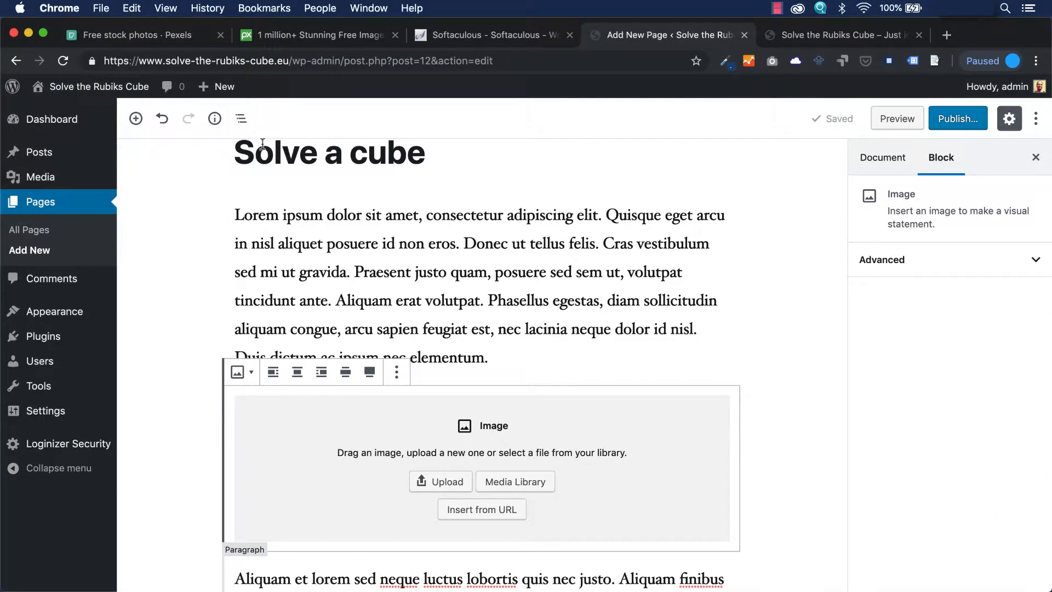
click(147, 38)
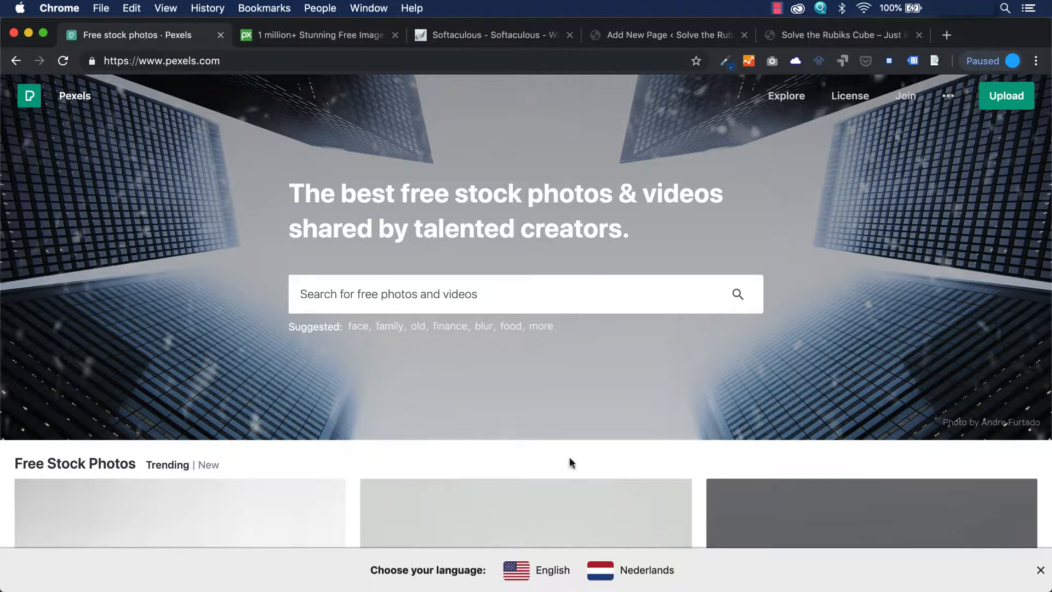
click(549, 571)
scroll(541, 296, down, 5)
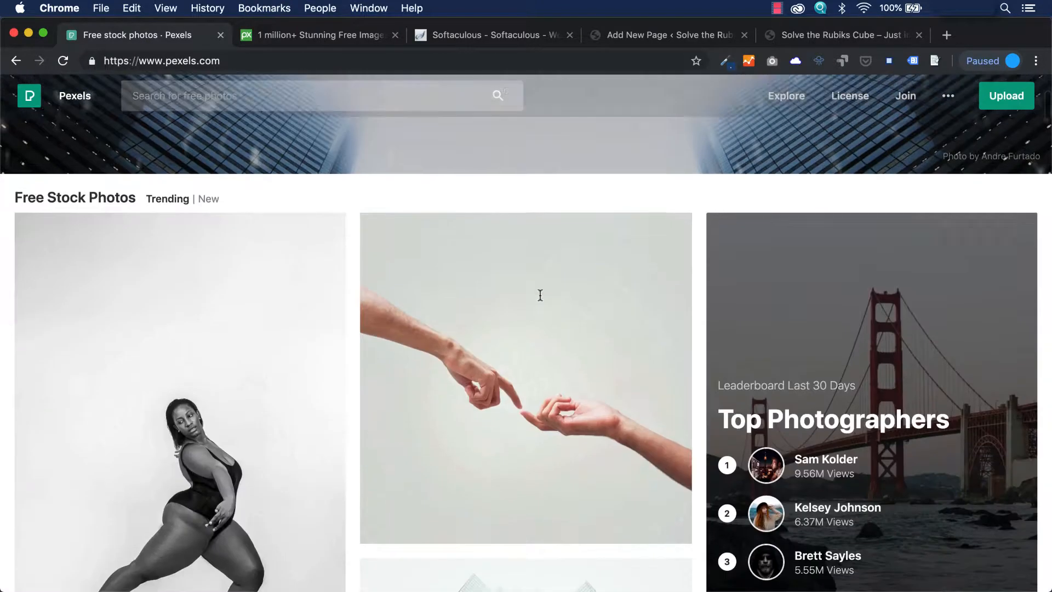
scroll(541, 293, up, 5)
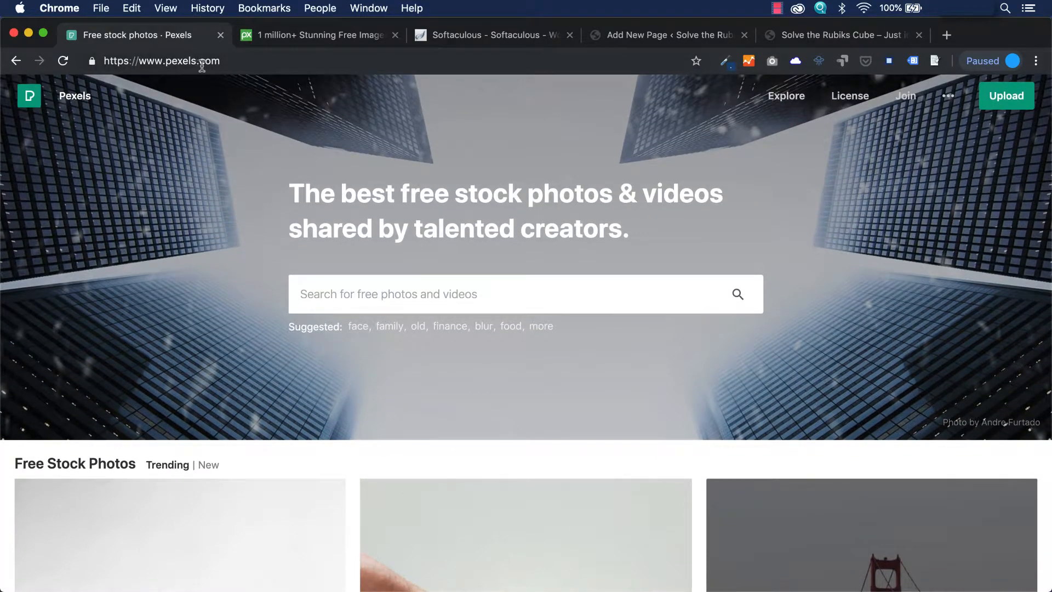
- Search the free stock photo sites Pixabay and Pexels for "rubics cube" and look over the Pexels photos
click(307, 36)
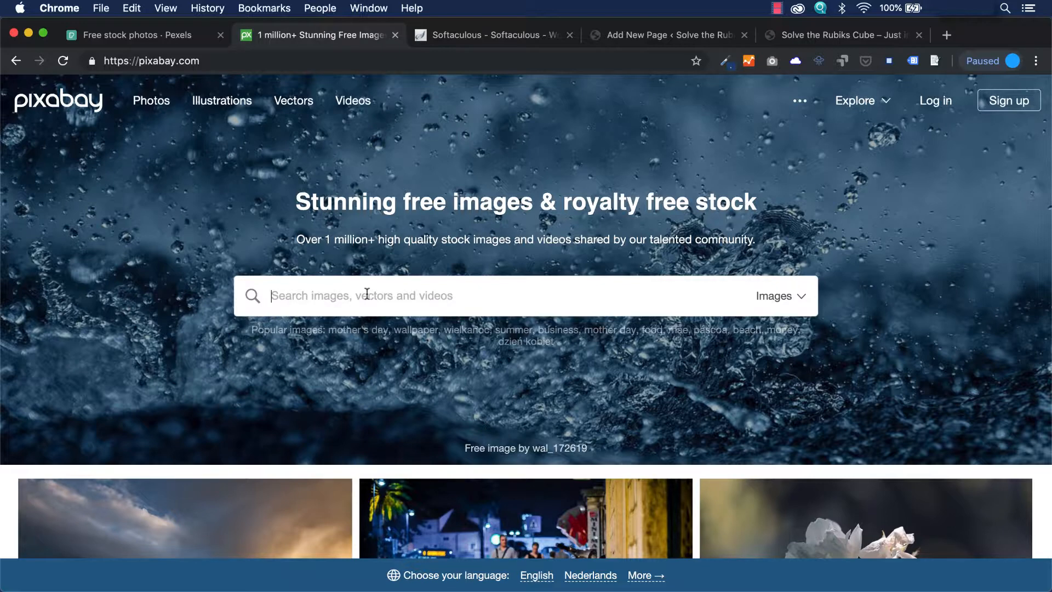
text(r)
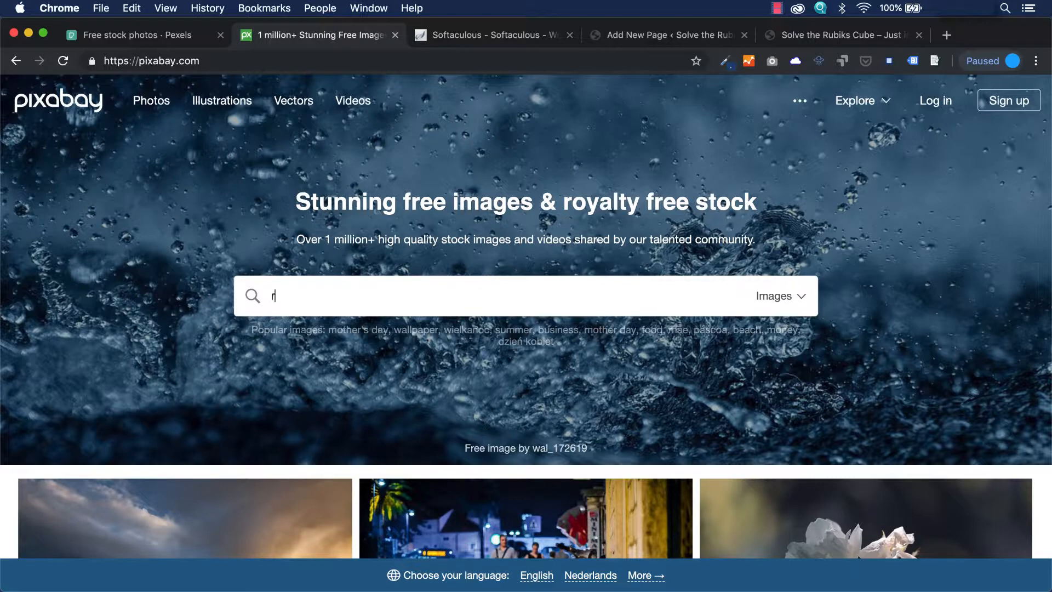
text(ubuc cube)
key(Return)
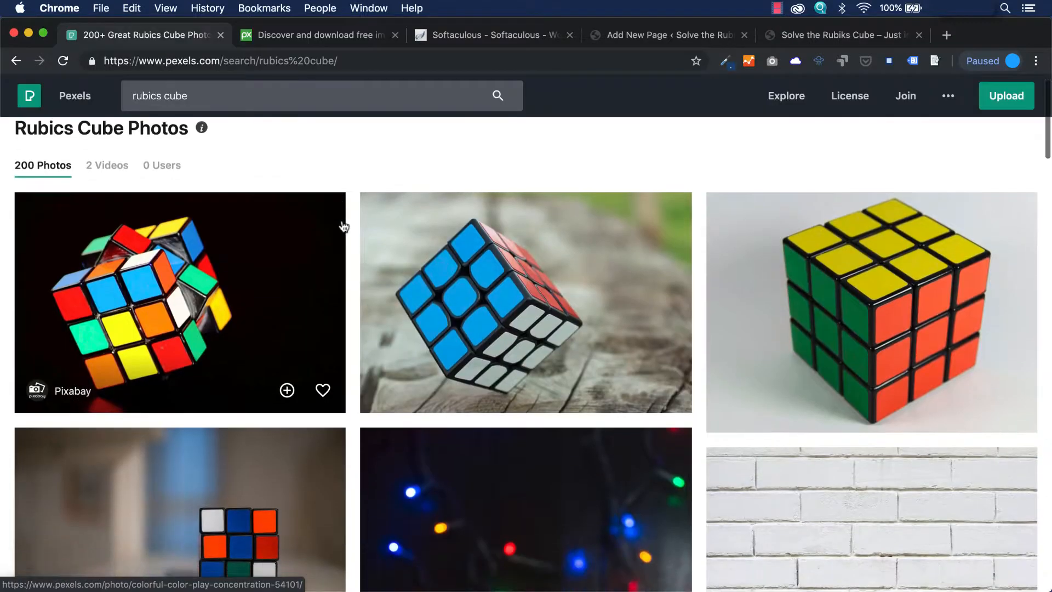
scroll(343, 227, down, 6)
scroll(343, 226, up, 6)
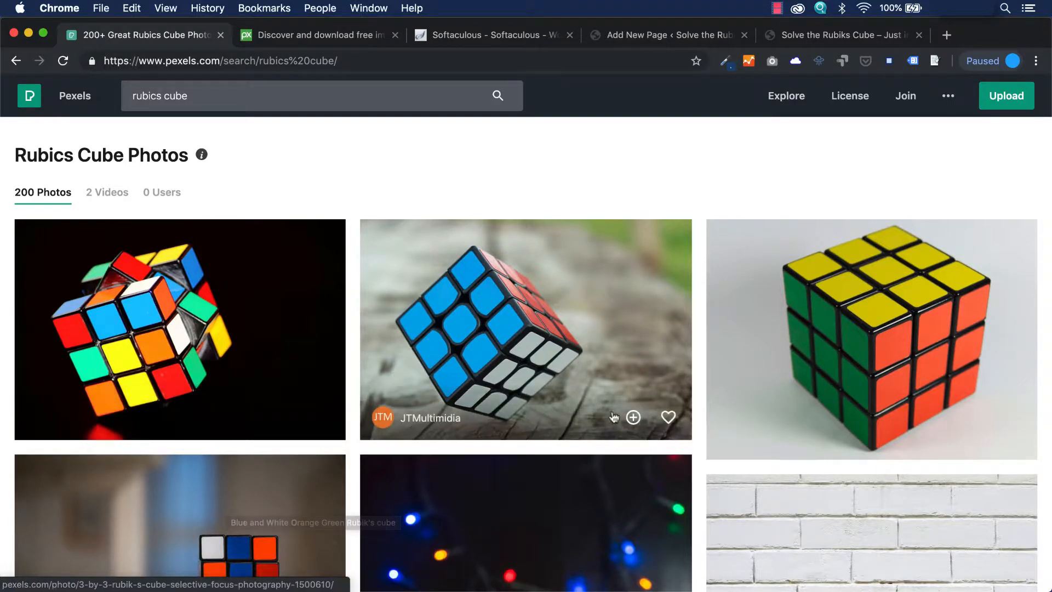
- Open the photo of the yellow, orange and green cube on Pexels and examine its photo information and license details
click(889, 300)
scroll(588, 422, down, 3)
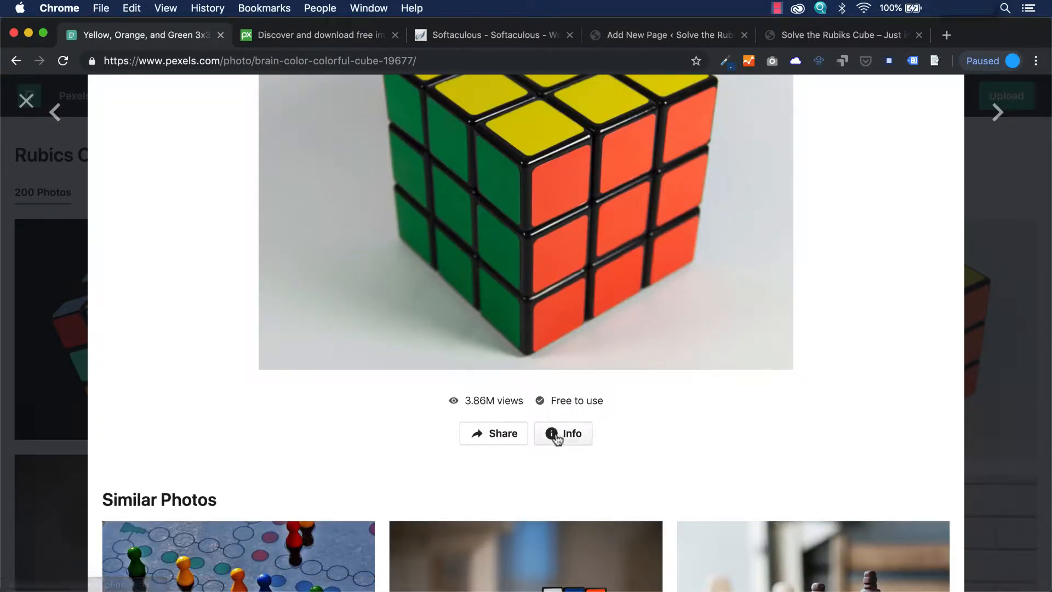
click(556, 435)
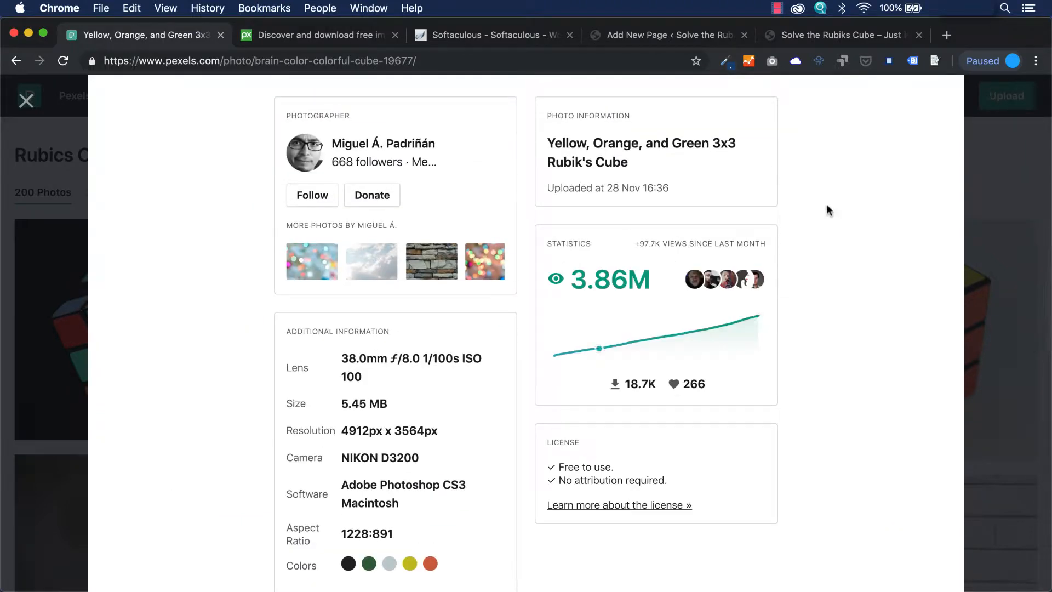
scroll(872, 211, up, 1)
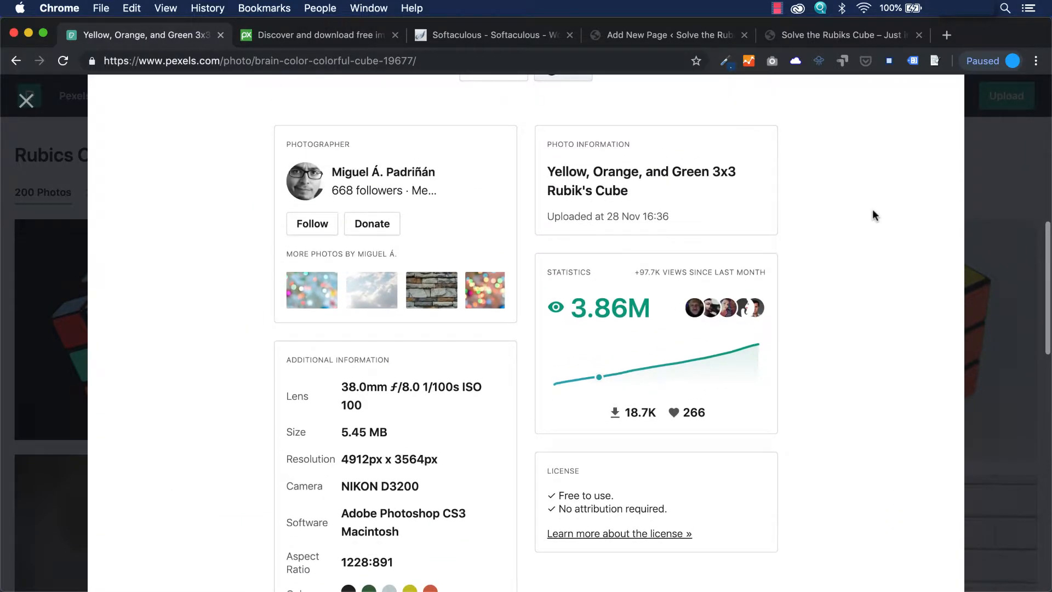
scroll(873, 213, down, 5)
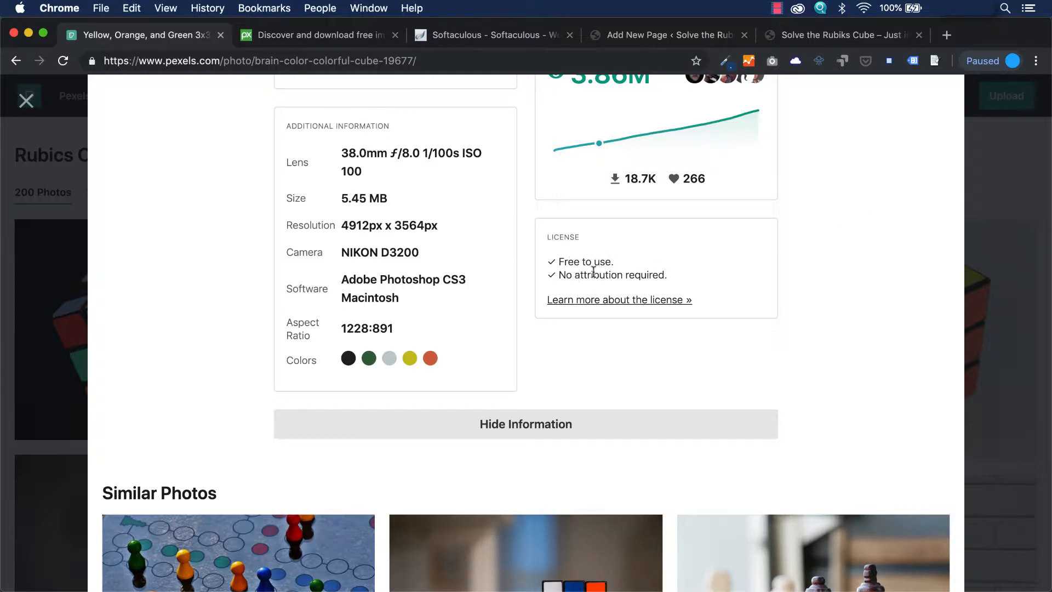
- Open the full Pexels license page, read what is allowed, and return to the cube photo
click(628, 304)
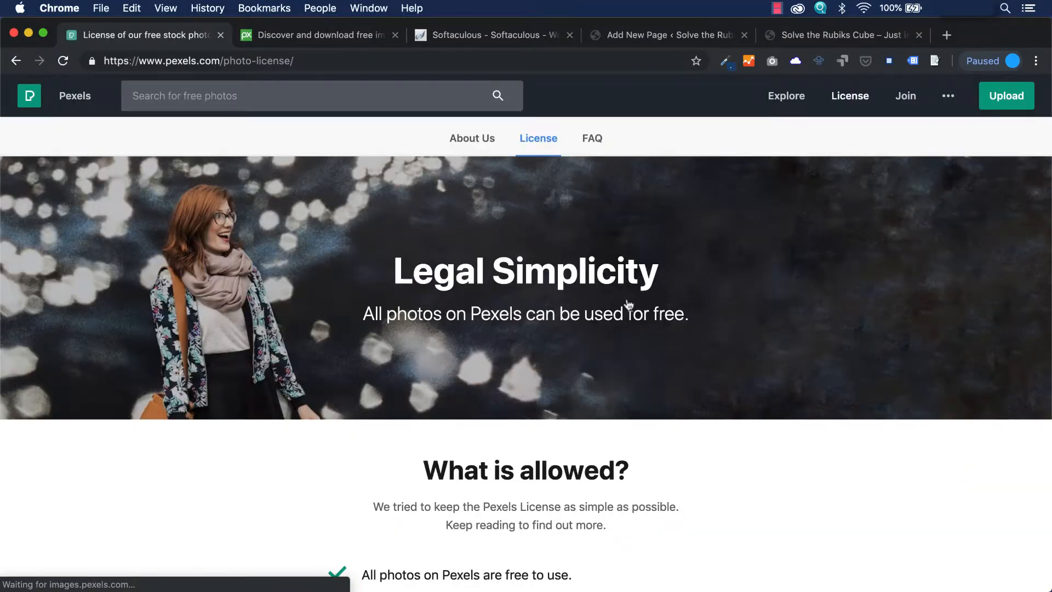
scroll(628, 305, down, 3)
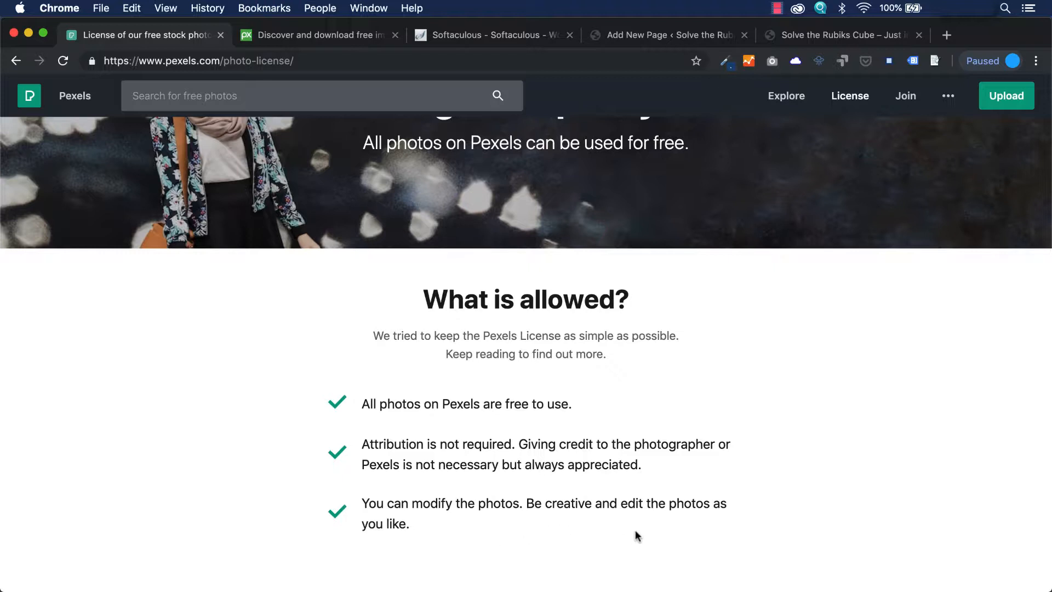
scroll(757, 513, up, 3)
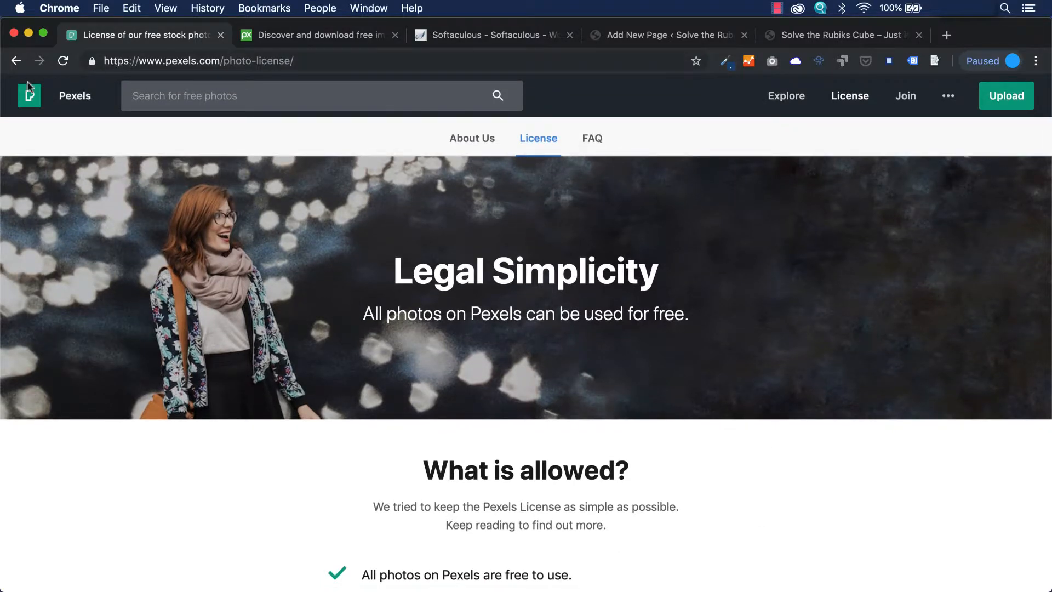
click(14, 62)
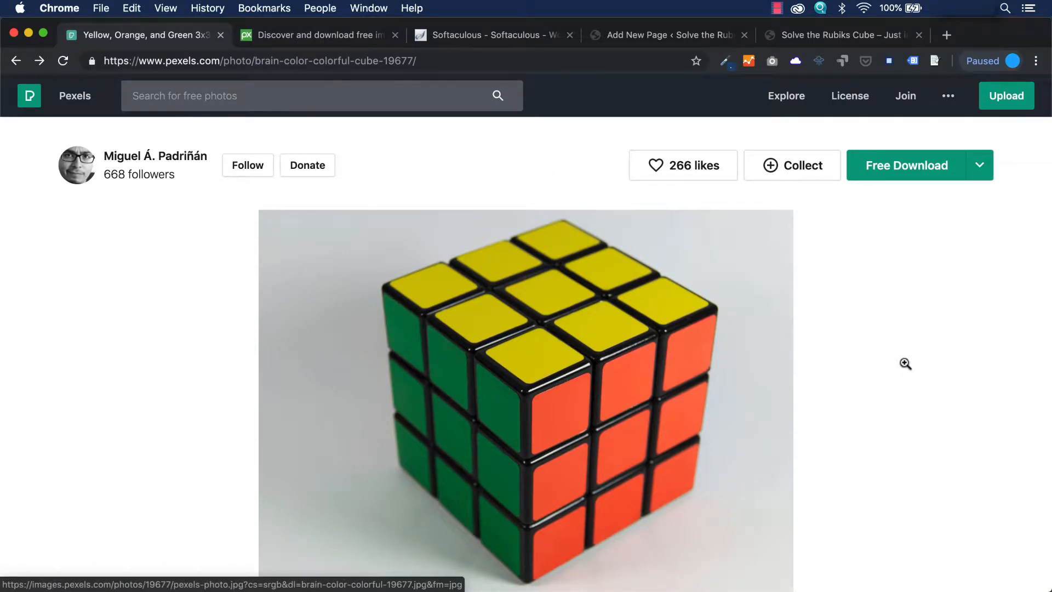
- Look through the similar photos and the sponsored Adobe Stock photos below the cube photo on Pexels
scroll(854, 317, down, 7)
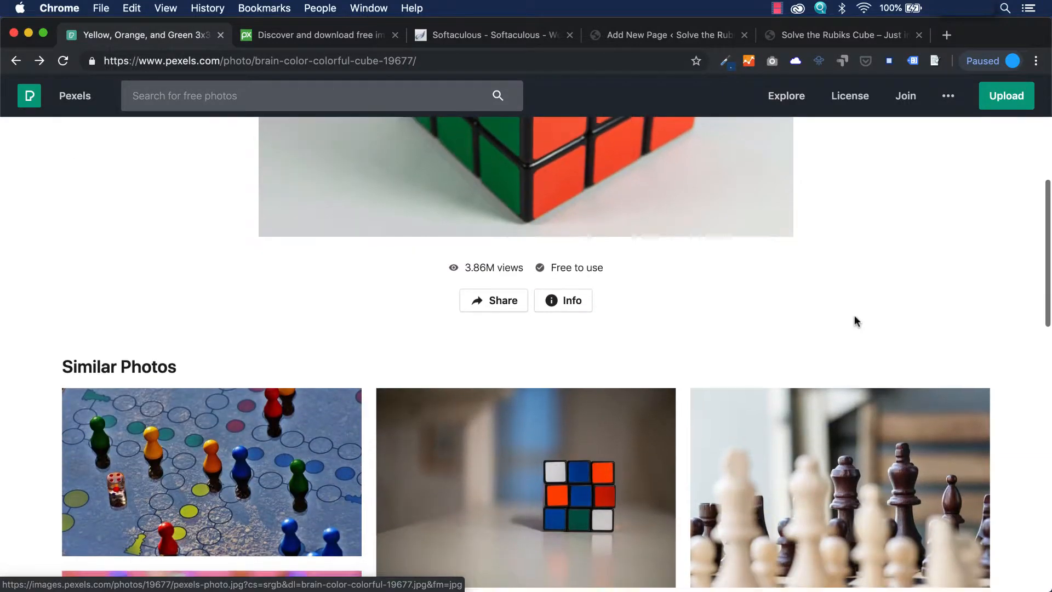
scroll(856, 320, down, 10)
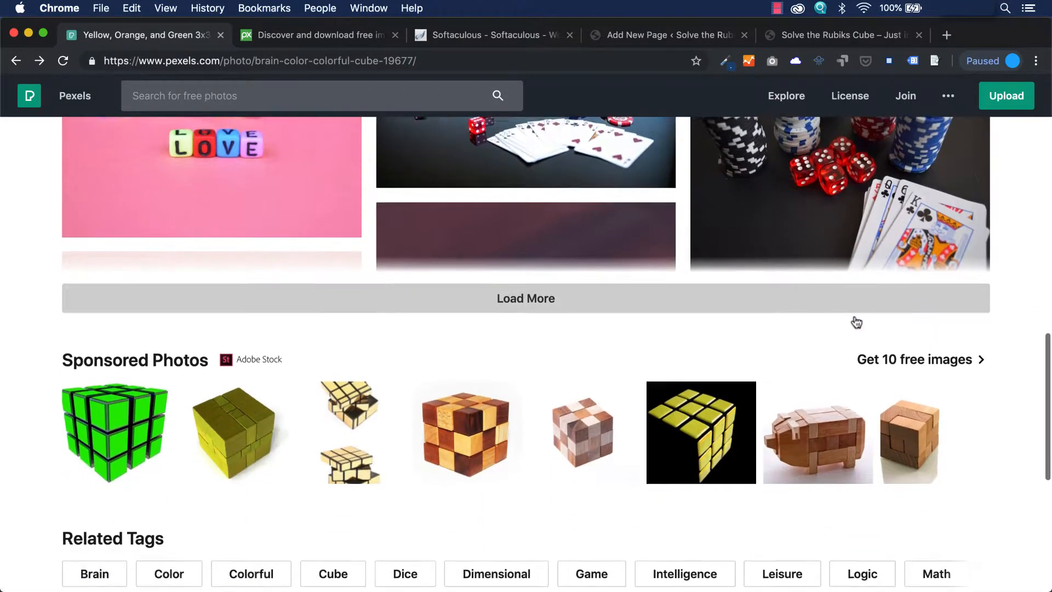
scroll(856, 322, down, 4)
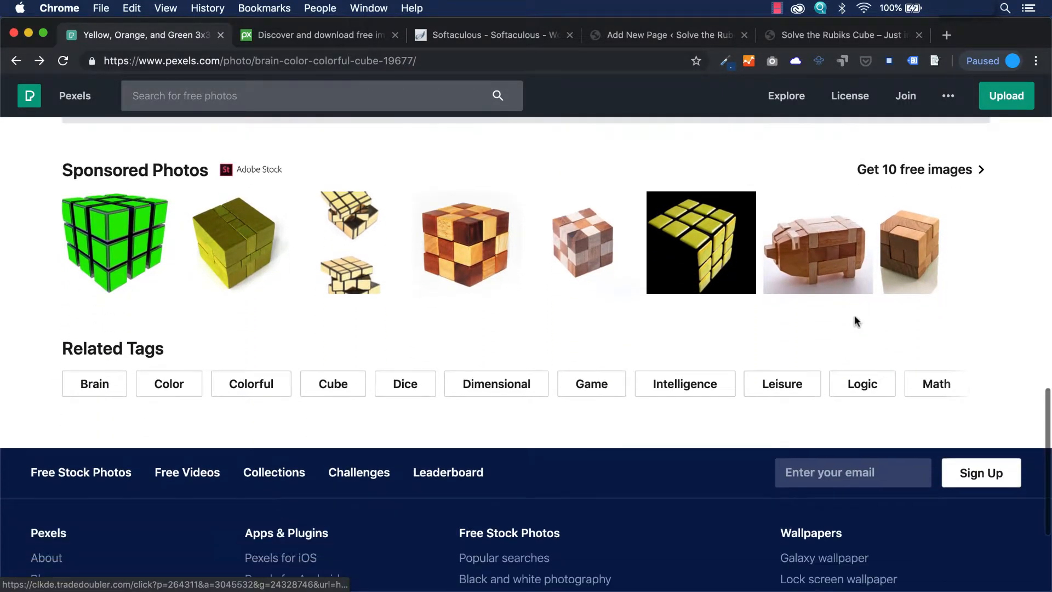
scroll(854, 316, up, 20)
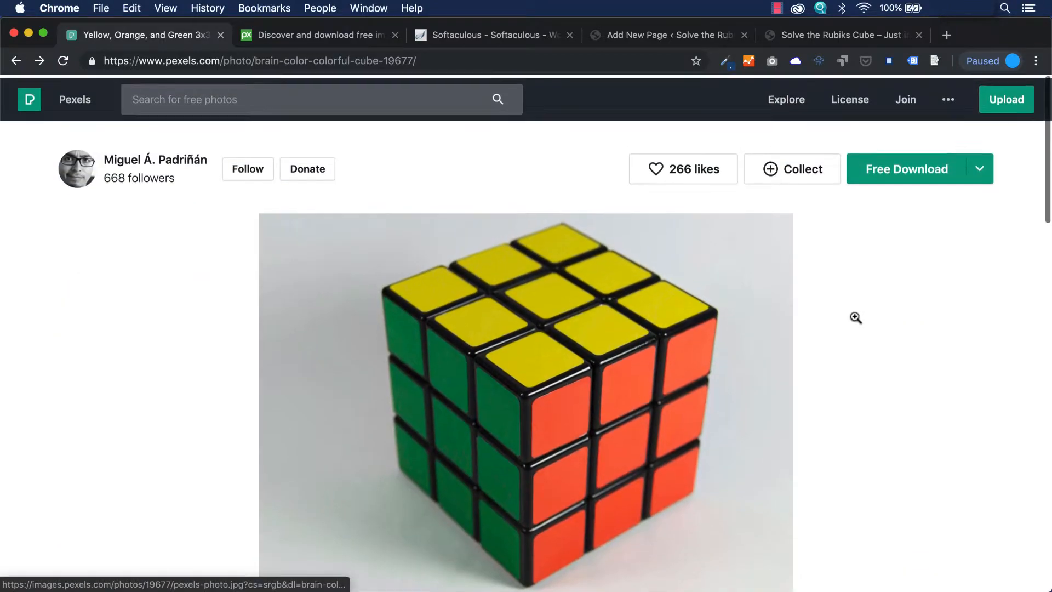
scroll(706, 292, down, 20)
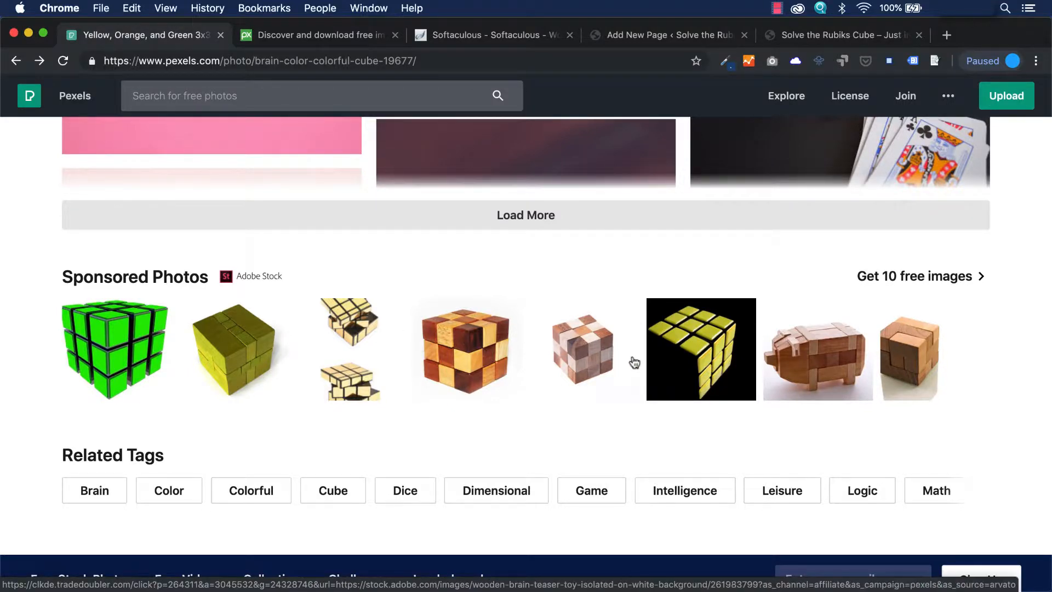
scroll(629, 362, up, 3)
scroll(632, 361, down, 3)
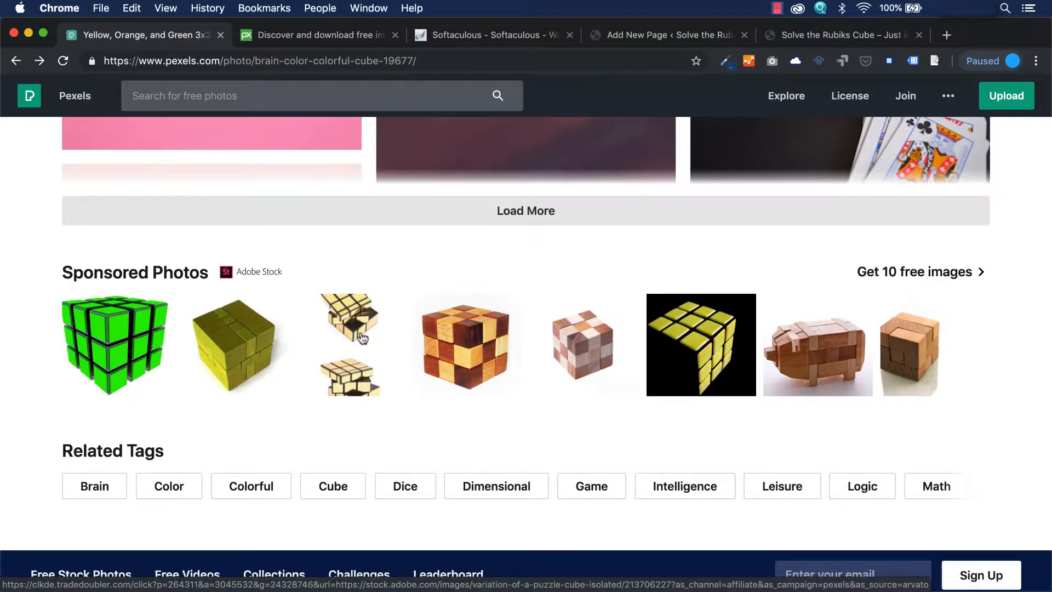
scroll(362, 334, up, 15)
scroll(462, 240, down, 10)
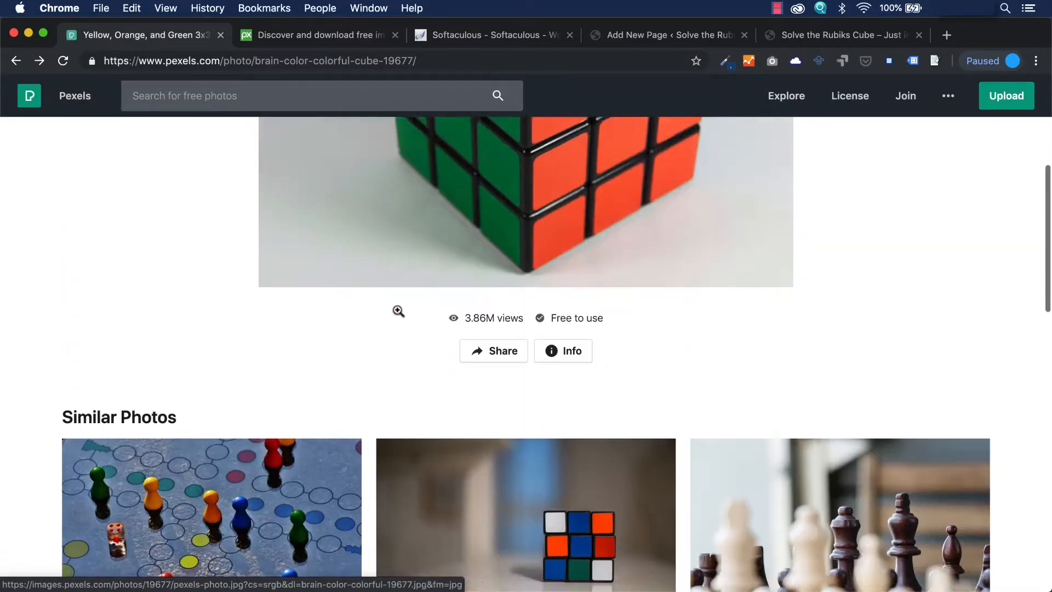
- Open the similar photo of the blue and yellow board game and check its usage terms
click(176, 181)
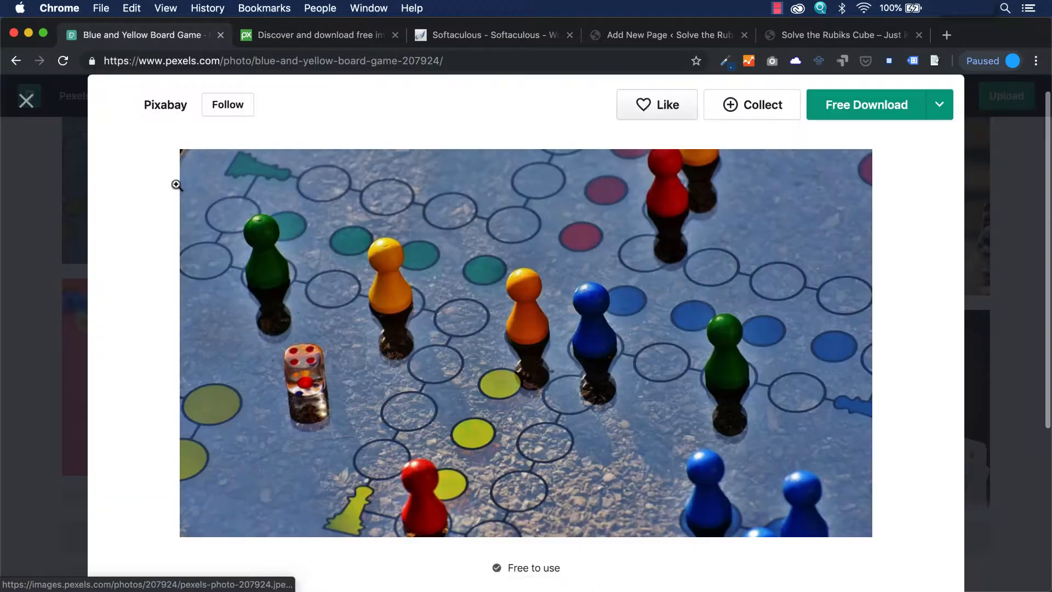
scroll(518, 286, down, 4)
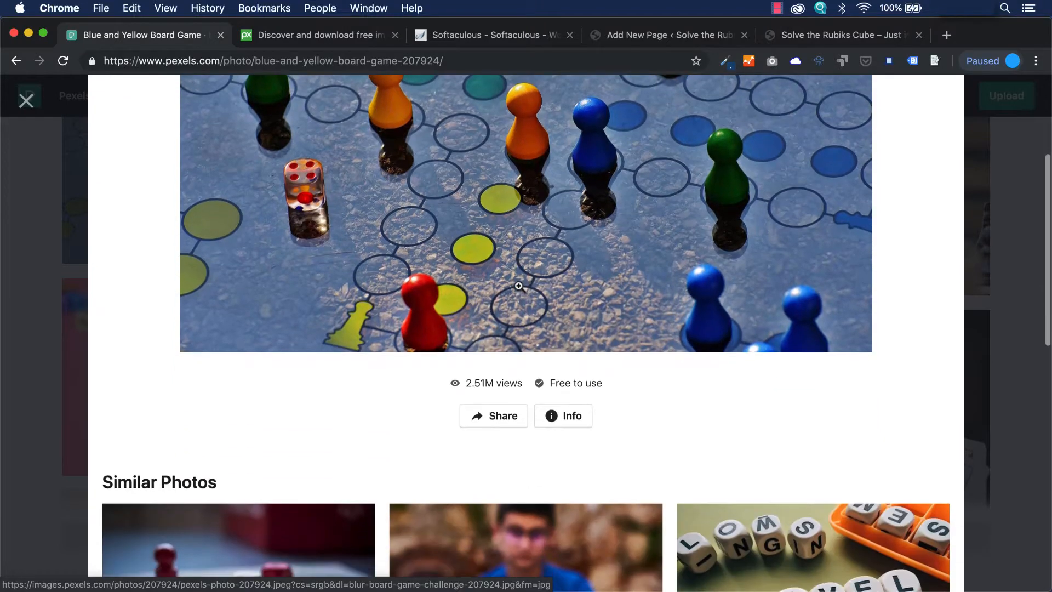
scroll(518, 285, up, 4)
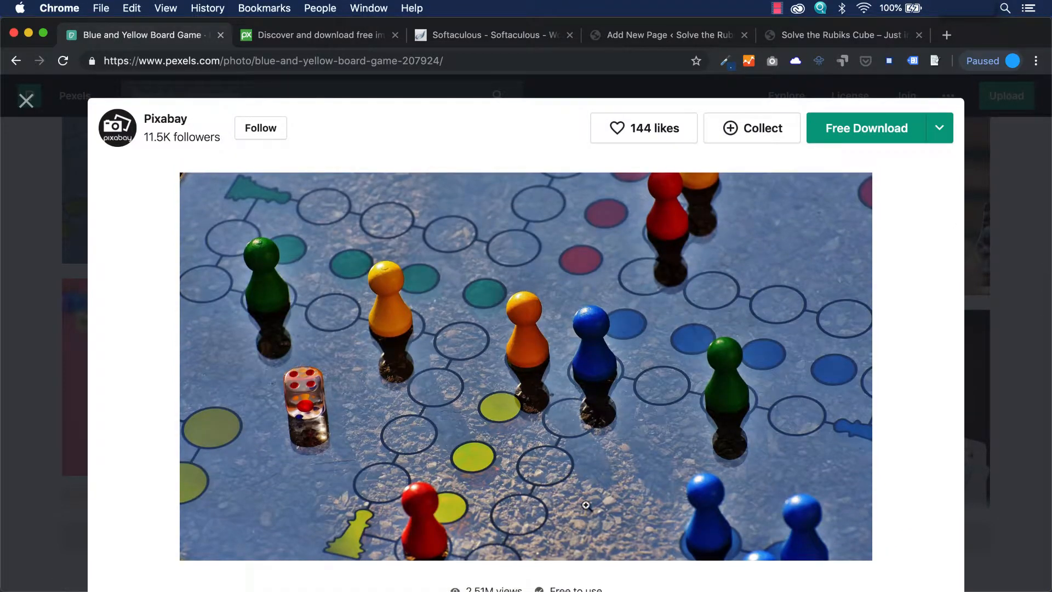
- Minimize the browser, view the desktop image cube-yellow-green-orange-cc0.jpg in Preview, and close it
click(29, 33)
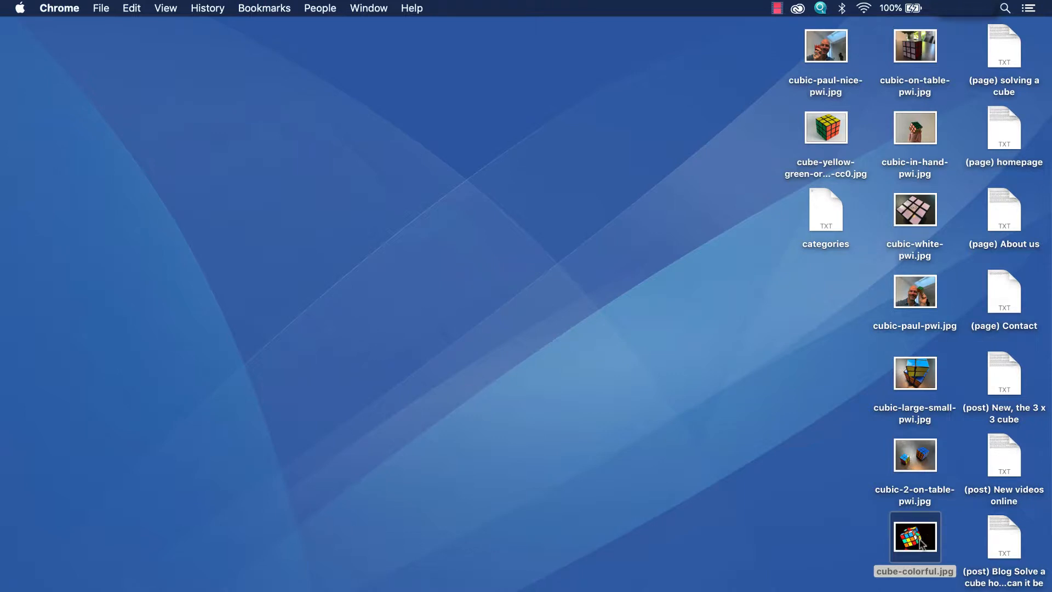
click(919, 544)
click(803, 445)
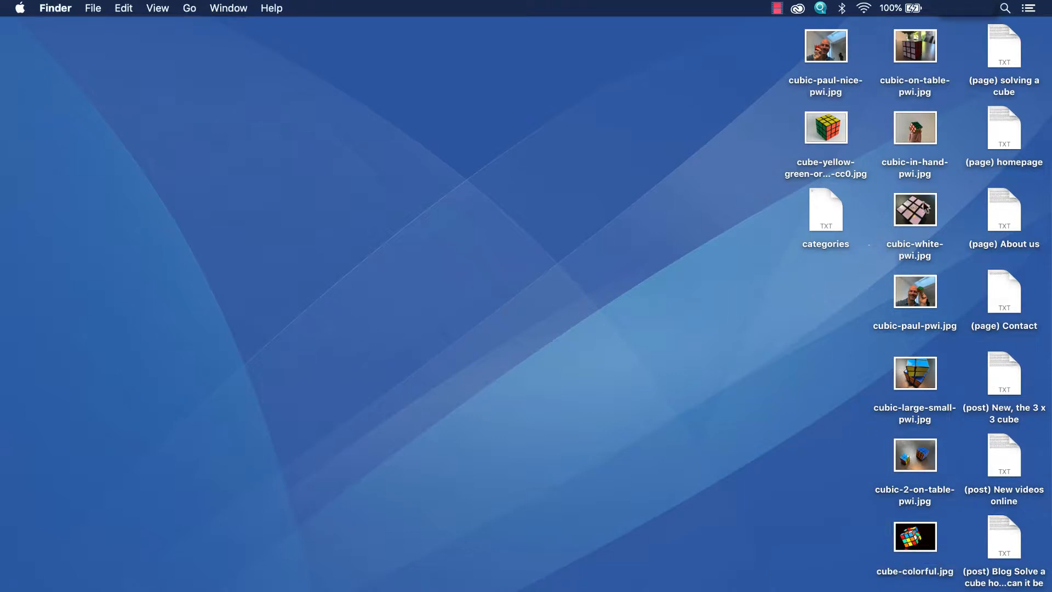
click(830, 133)
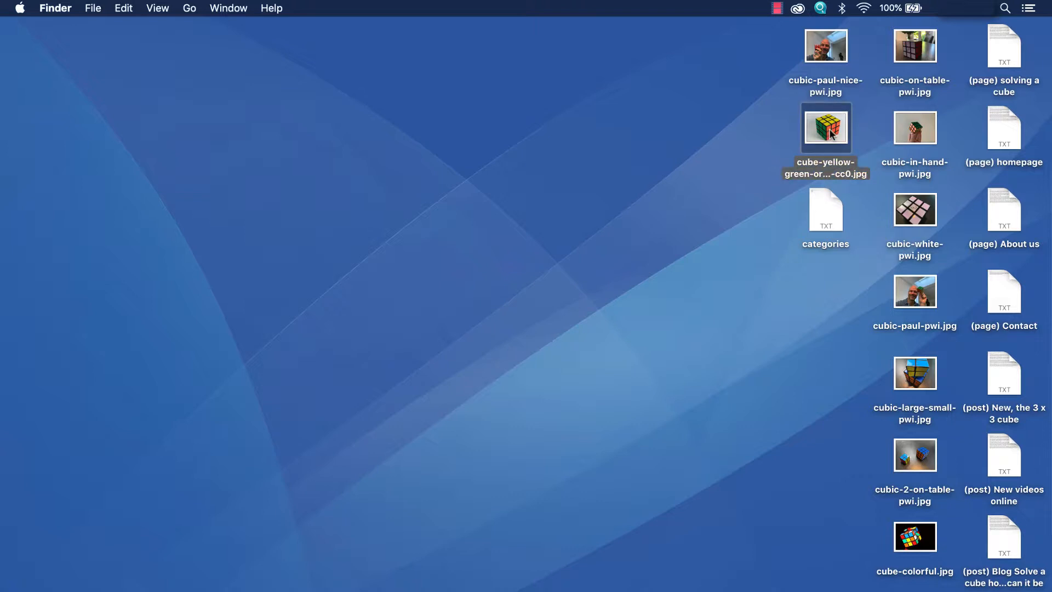
double_click(830, 133)
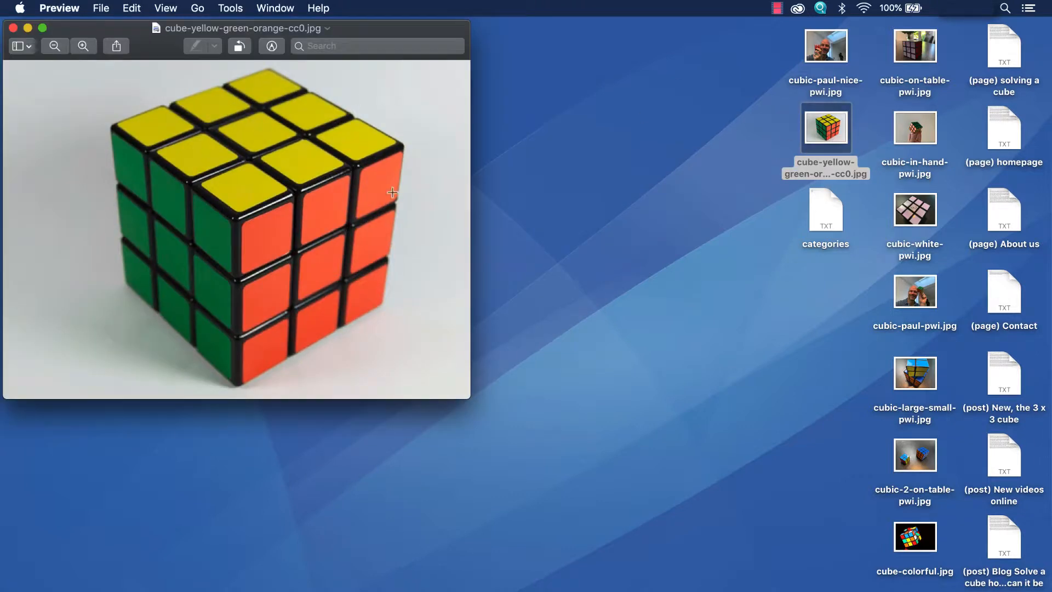
click(13, 28)
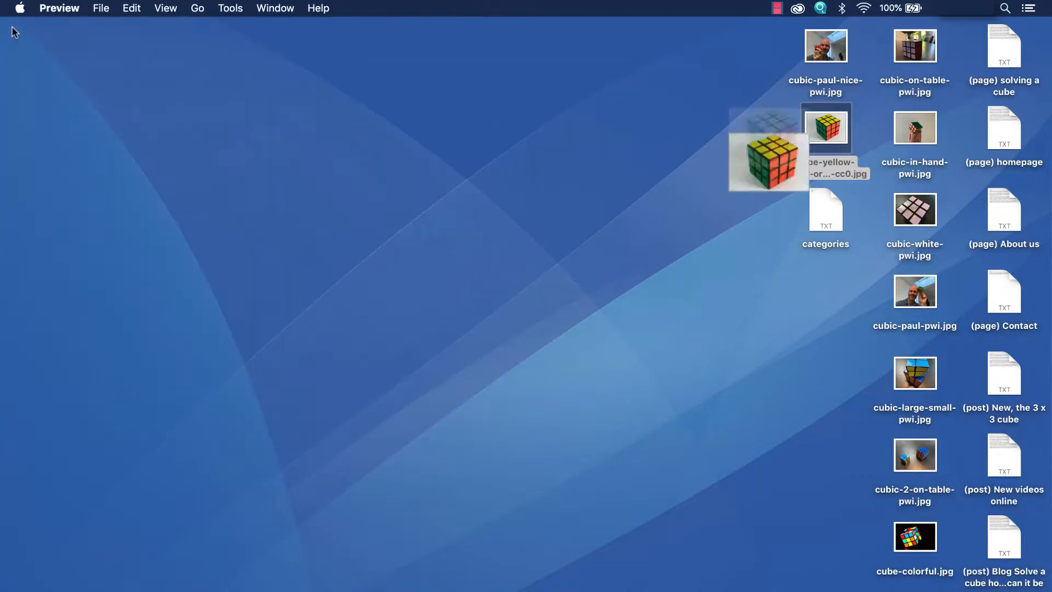
- Switch back to the page editor in Chrome and upload cube-yellow-green-orange-cc0.jpg from the desktop into the empty Image block
click(679, 36)
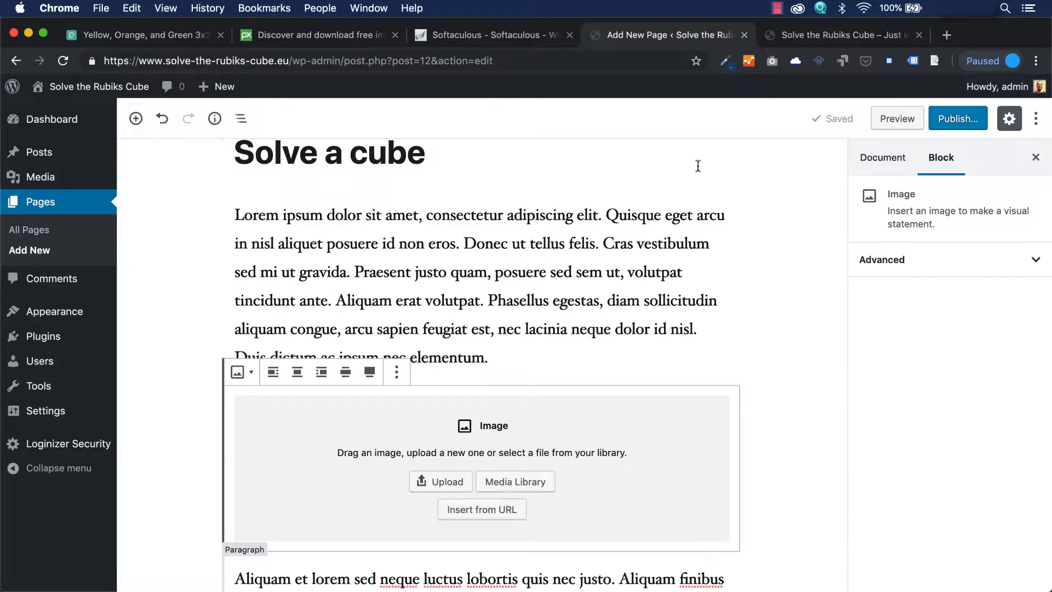
click(436, 483)
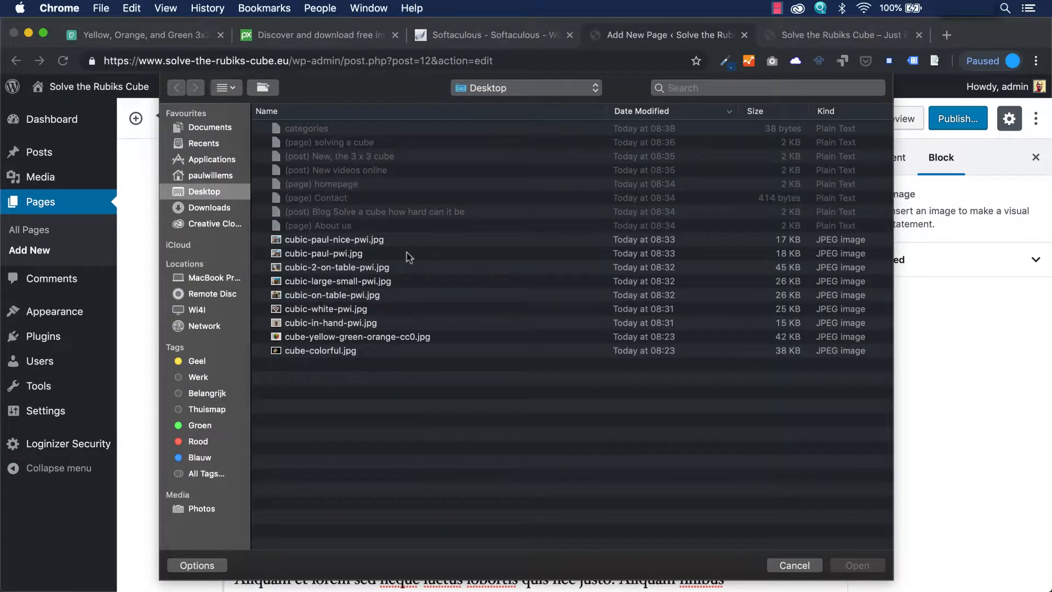
click(347, 339)
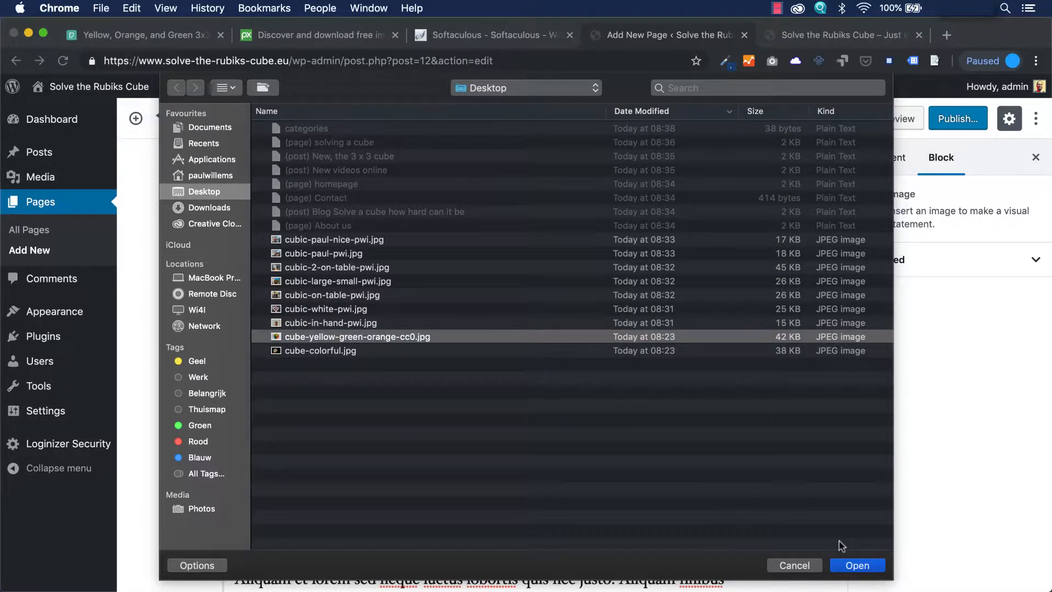
click(884, 566)
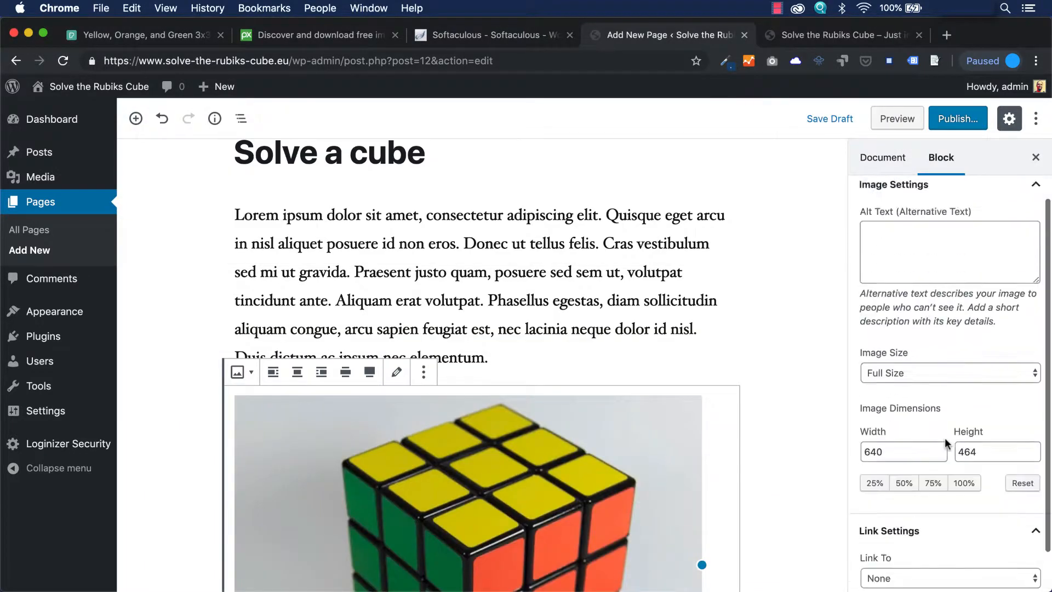
- Give the cube image the alt text "Nice Rubuc Cube with a yellow, green and orange side."
scroll(945, 437, down, 2)
scroll(818, 410, down, 5)
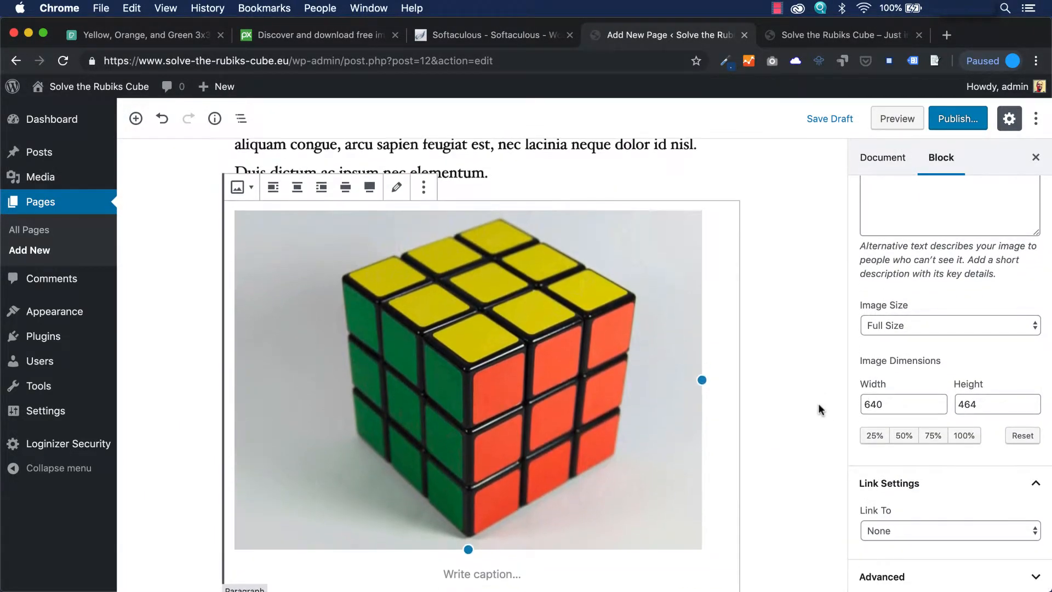
scroll(907, 437, up, 3)
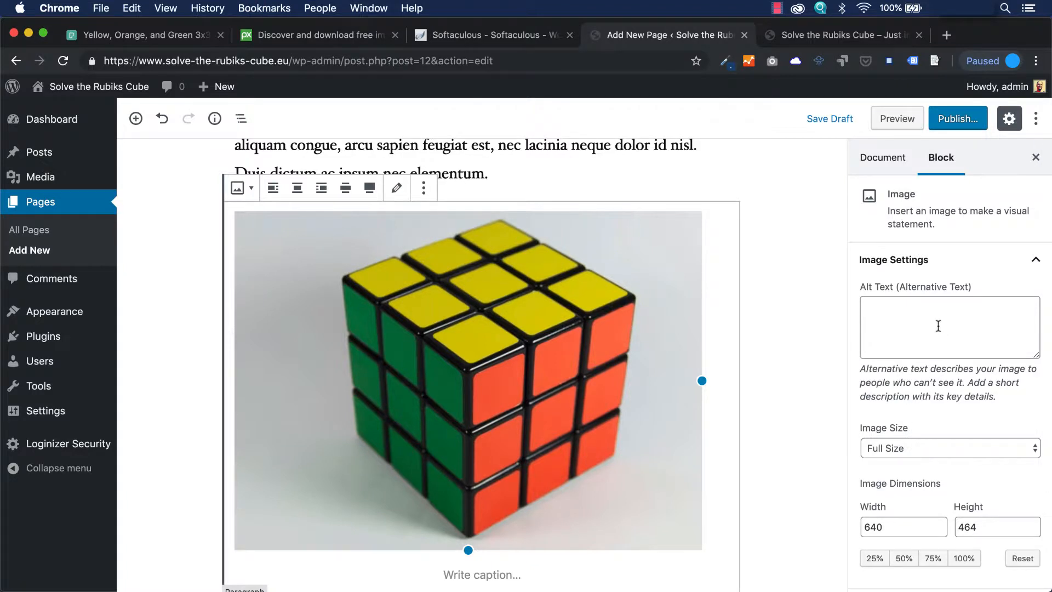
click(940, 309)
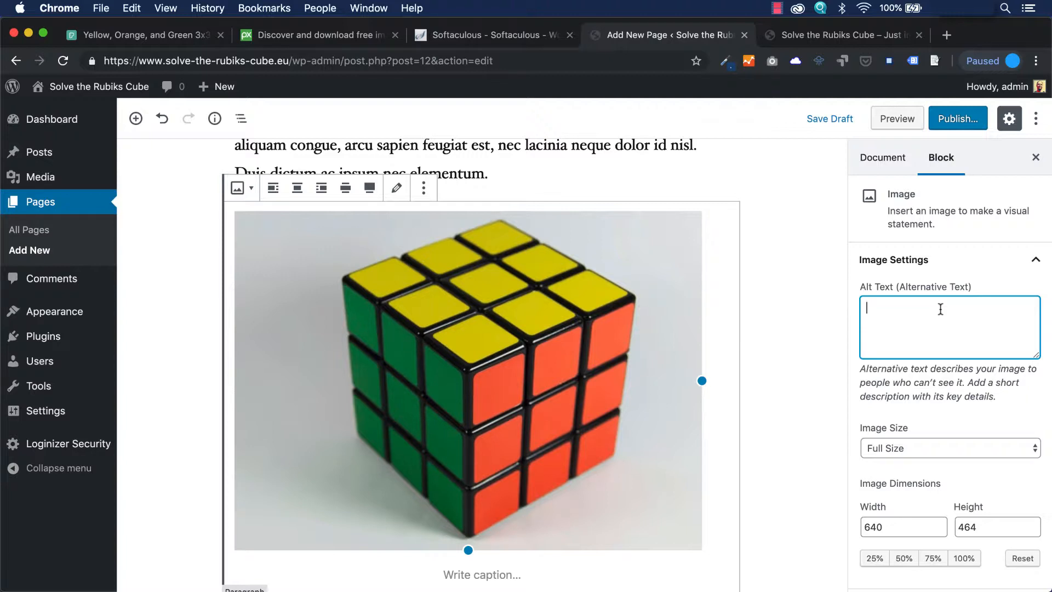
text(Nice Rubuc)
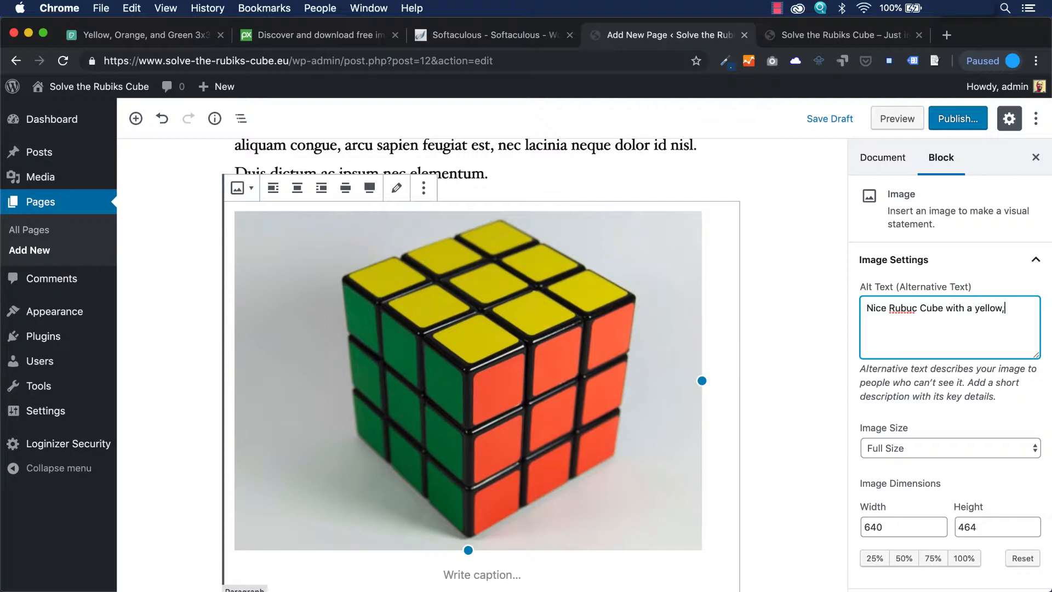
text(Cube with a yellow, green and orange side.)
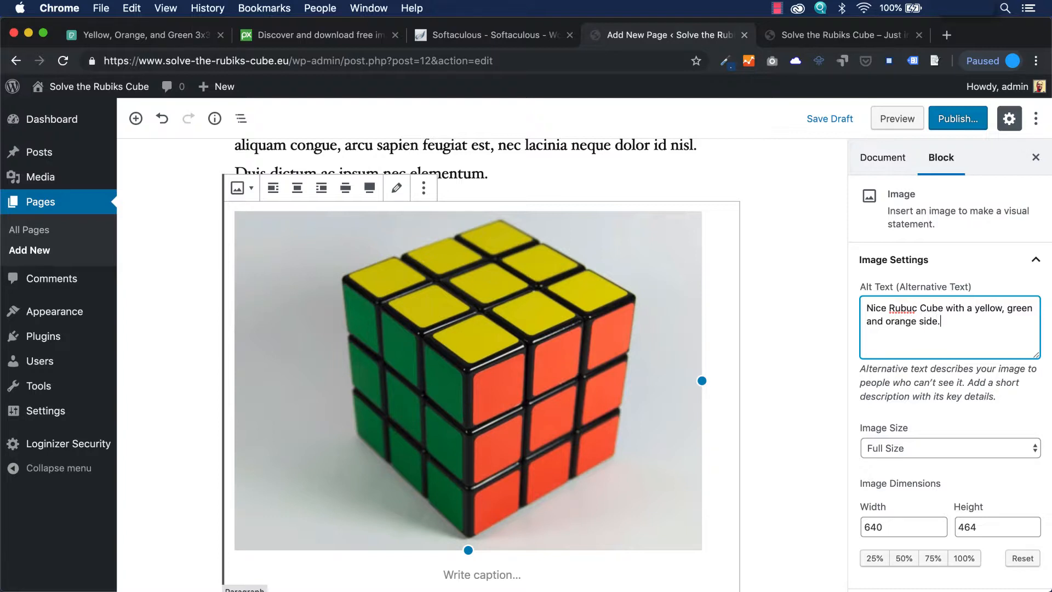
click(811, 382)
scroll(785, 311, up, 2)
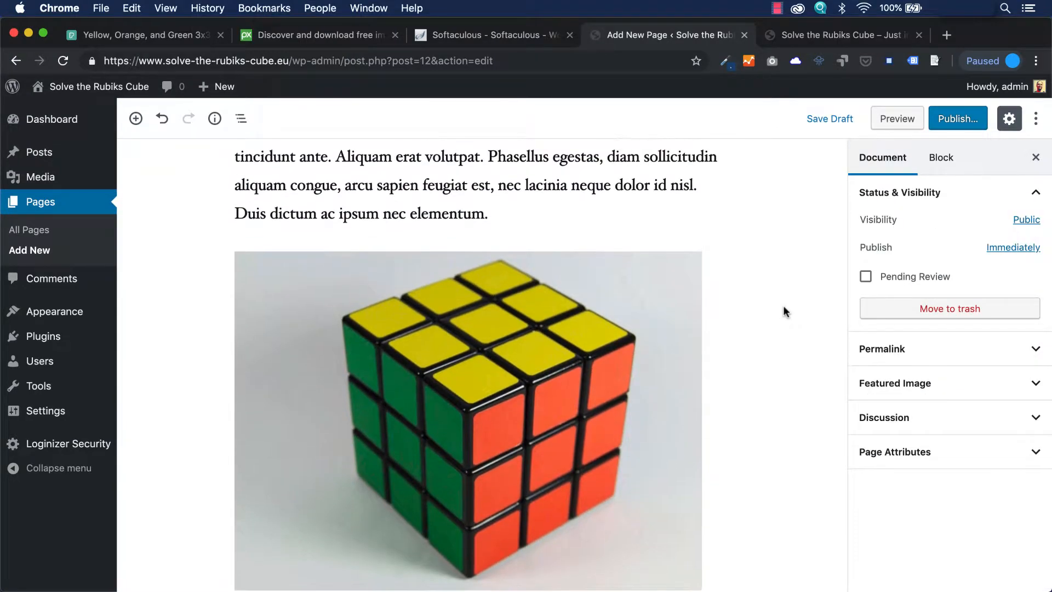
- Try the Medium image size on the cube image and set it back to Full Size
click(29, 33)
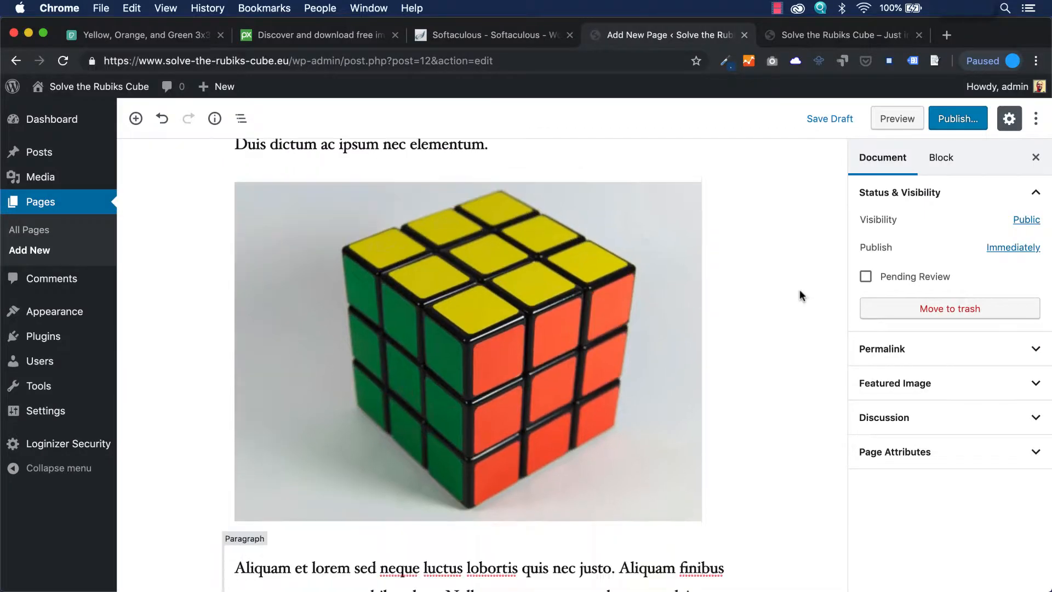
scroll(800, 292, down, 2)
click(631, 344)
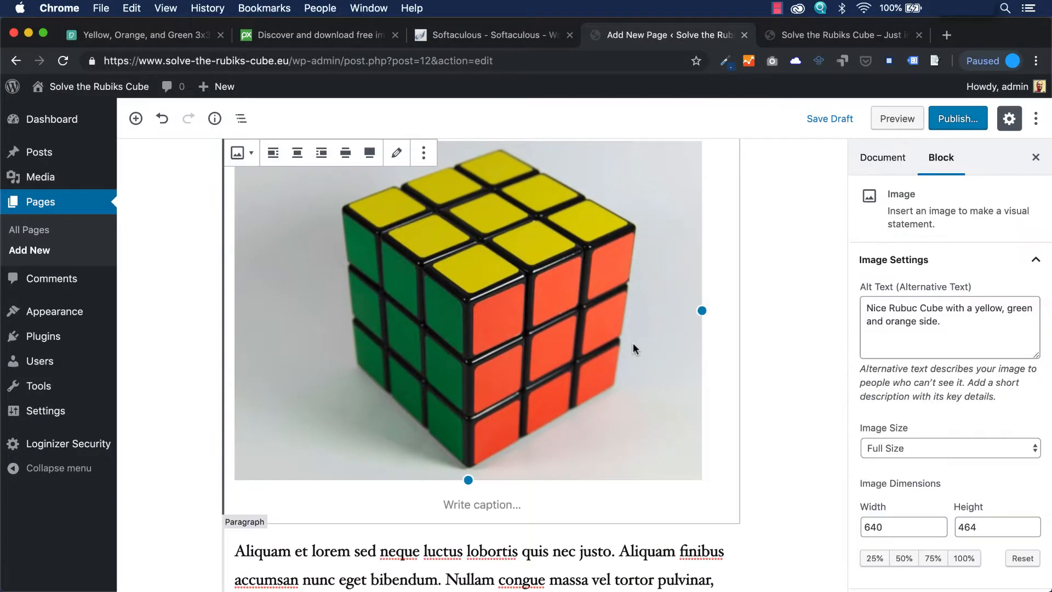
click(937, 448)
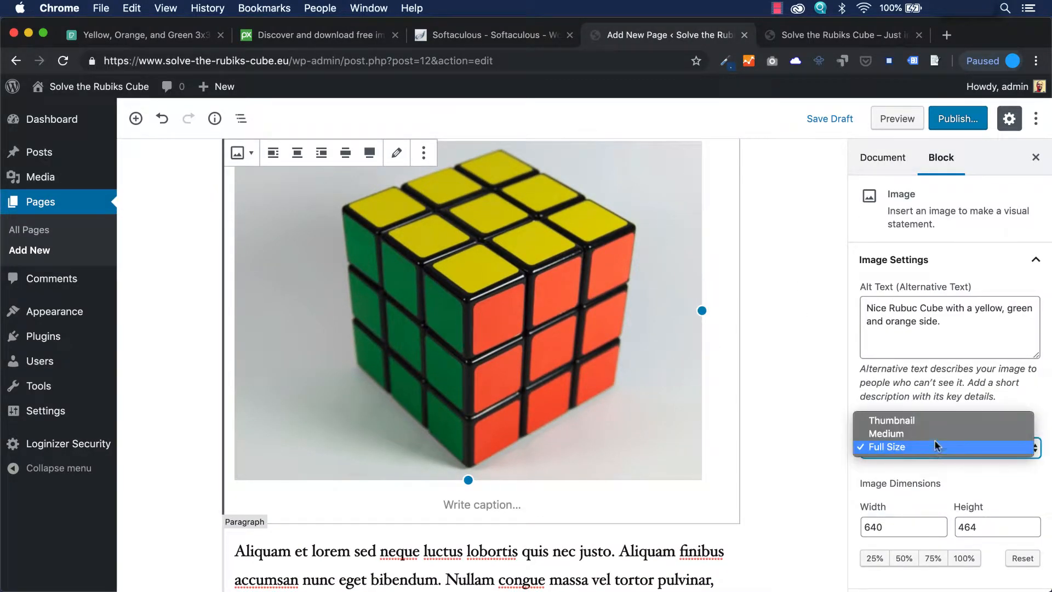
click(934, 433)
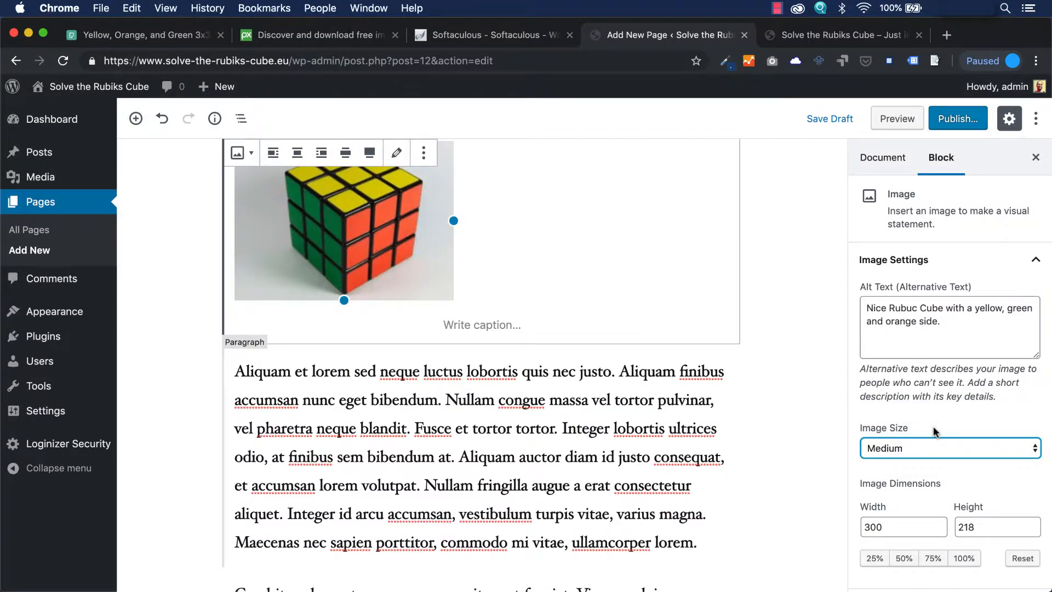
click(930, 449)
click(807, 364)
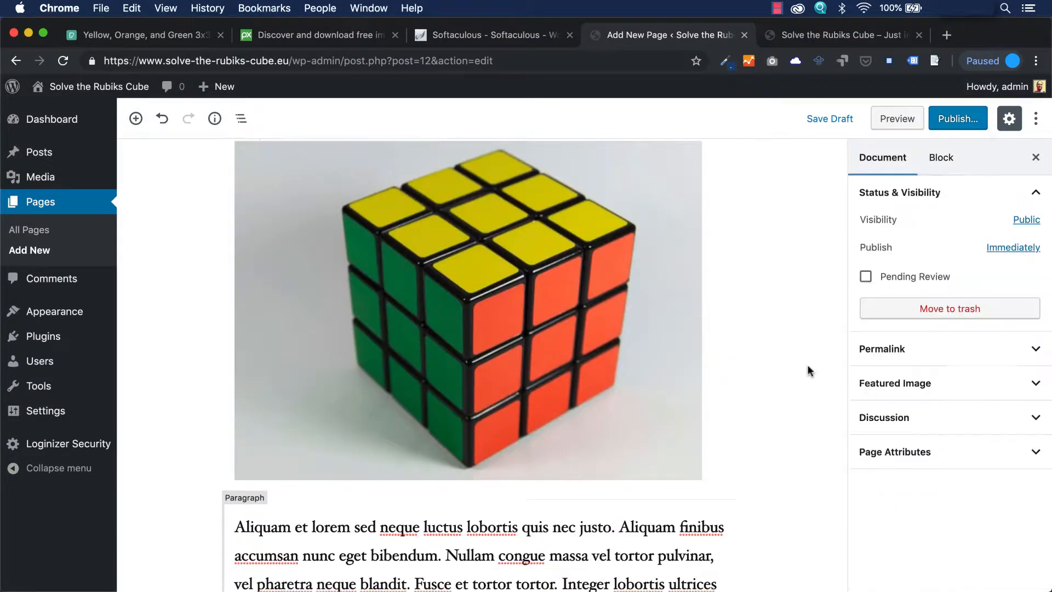
- Review the cube image's dimension settings and look through the whole page from title to last paragraph
scroll(811, 330, up, 2)
scroll(811, 331, down, 1)
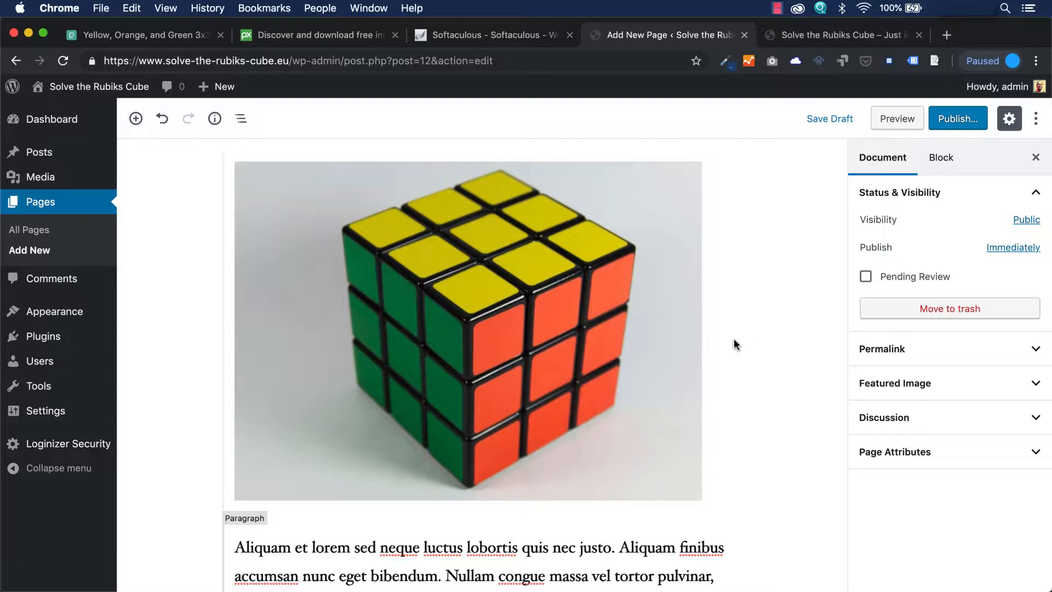
click(612, 333)
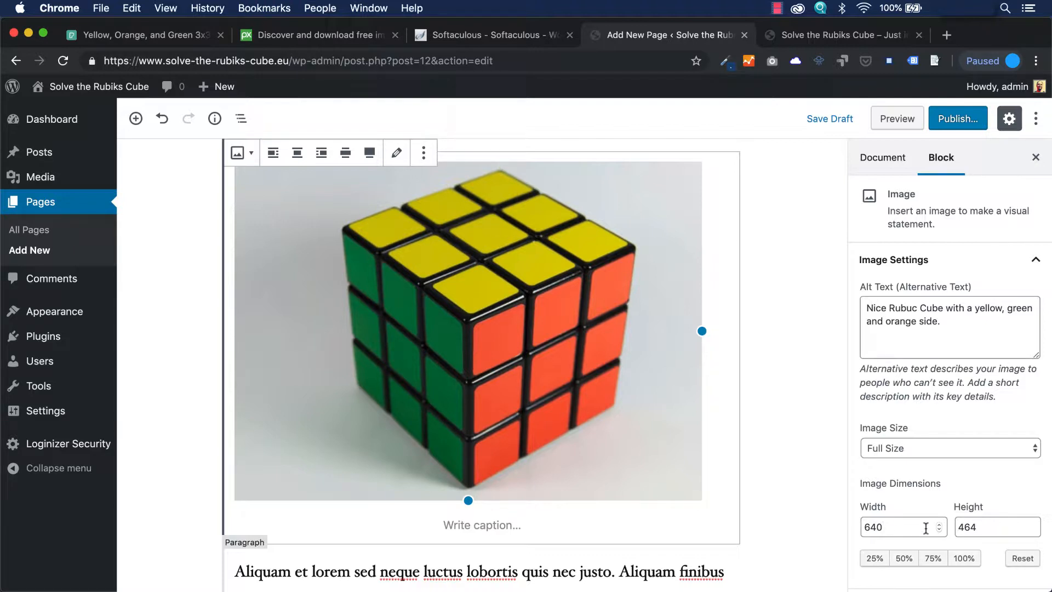
click(773, 360)
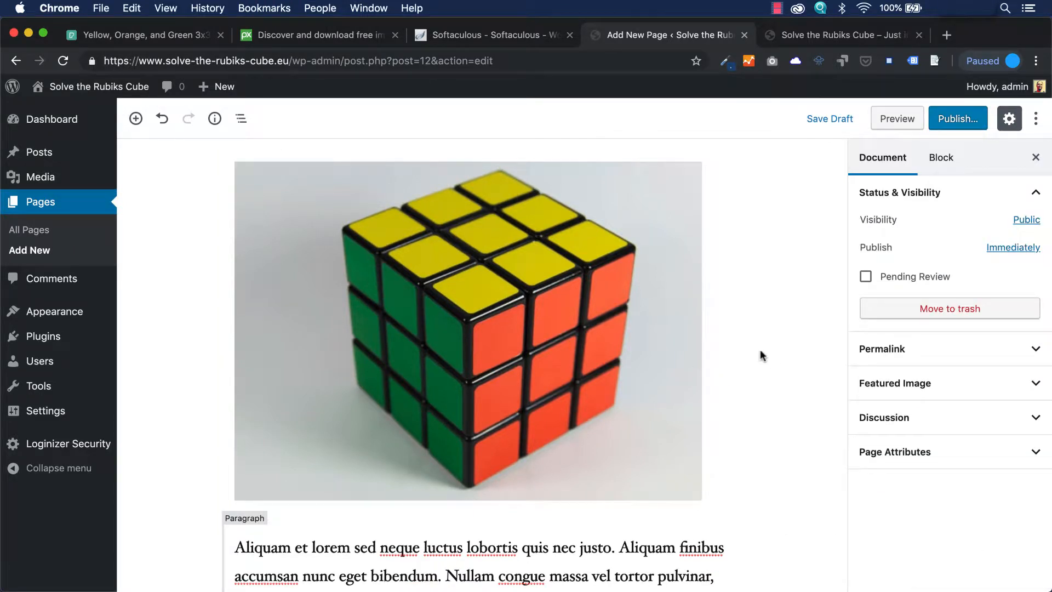
scroll(728, 326, up, 4)
scroll(727, 326, down, 4)
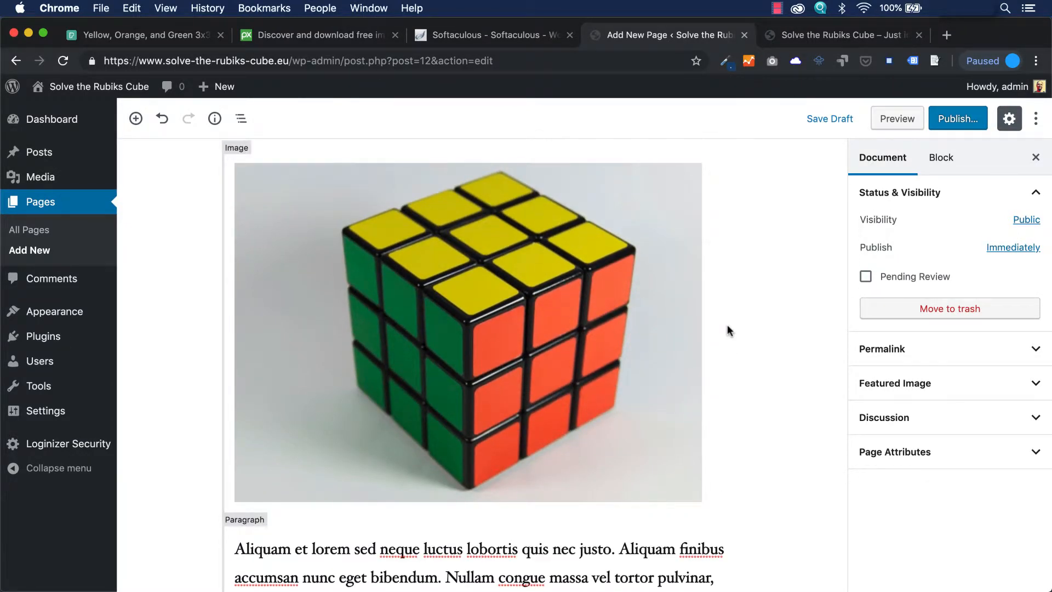
scroll(727, 326, down, 10)
scroll(758, 340, up, 15)
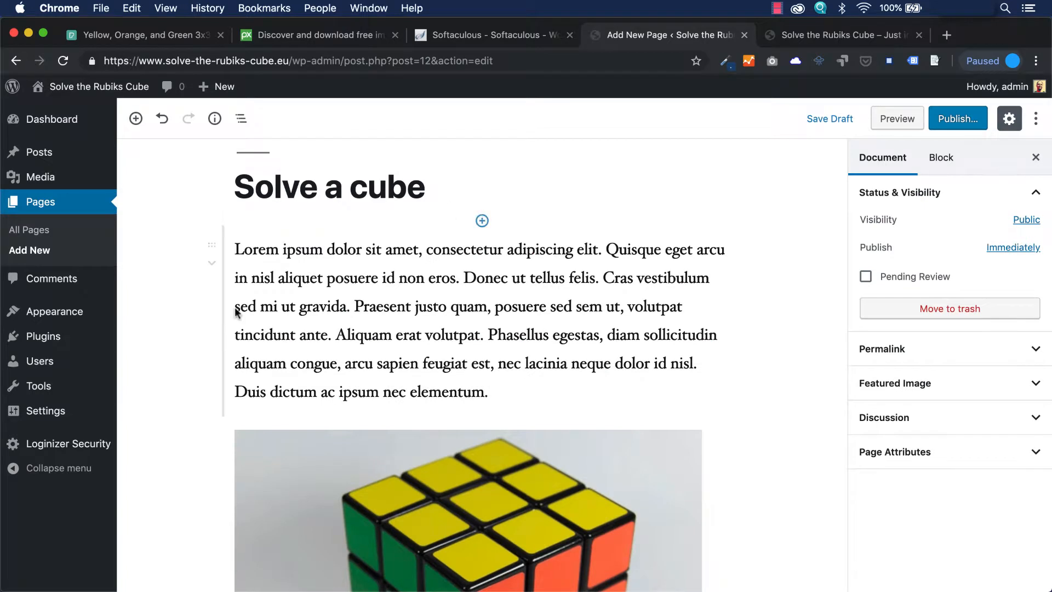
scroll(376, 264, down, 1)
scroll(367, 268, up, 3)
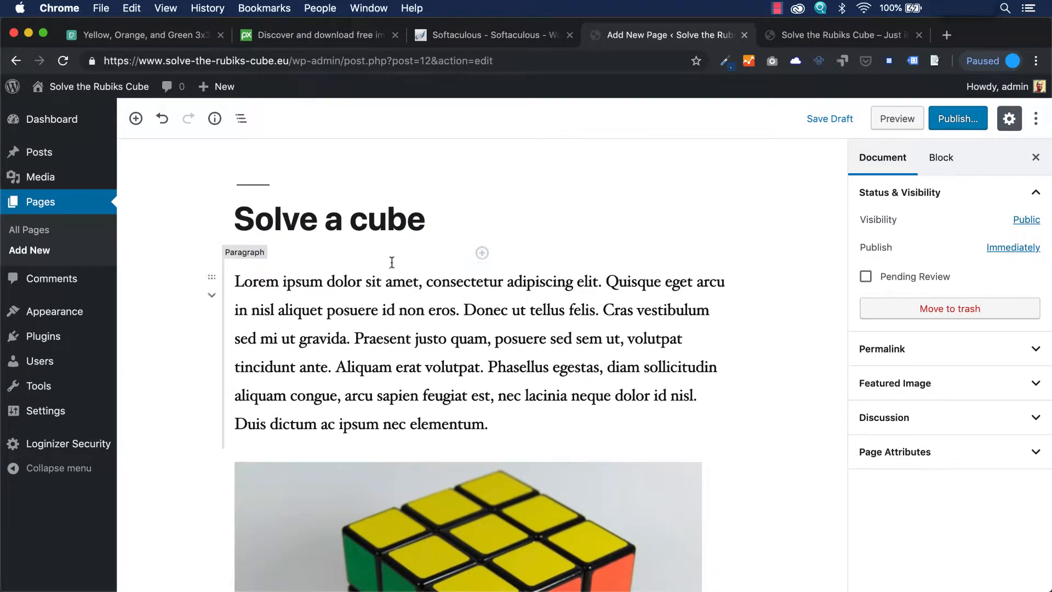
- Link the words "Donec ut tellus felis" in the first paragraph to the https address of the personal website
click(505, 323)
drag(465, 310, 593, 305)
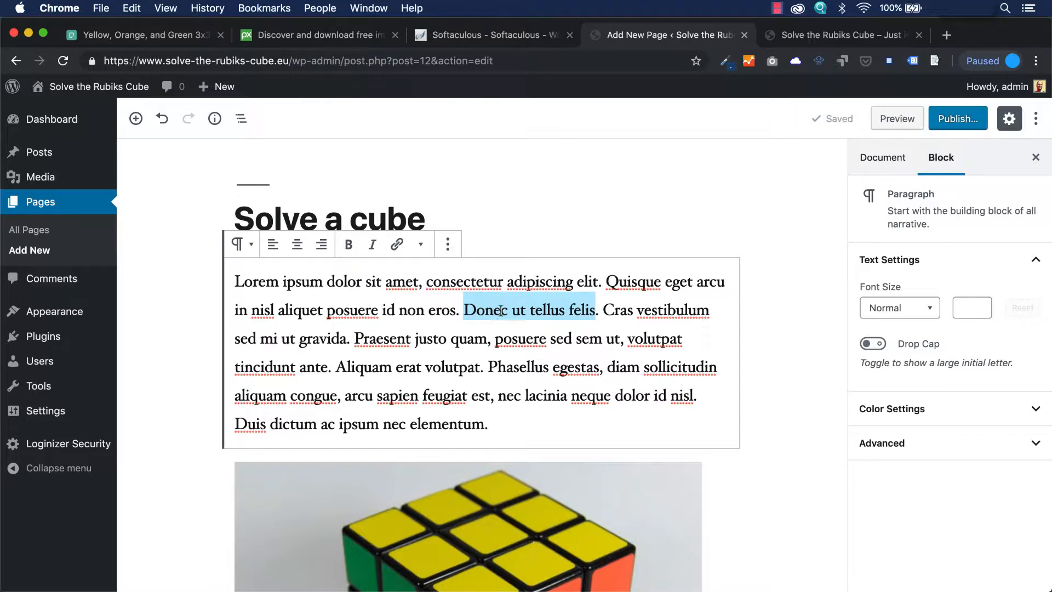
click(398, 246)
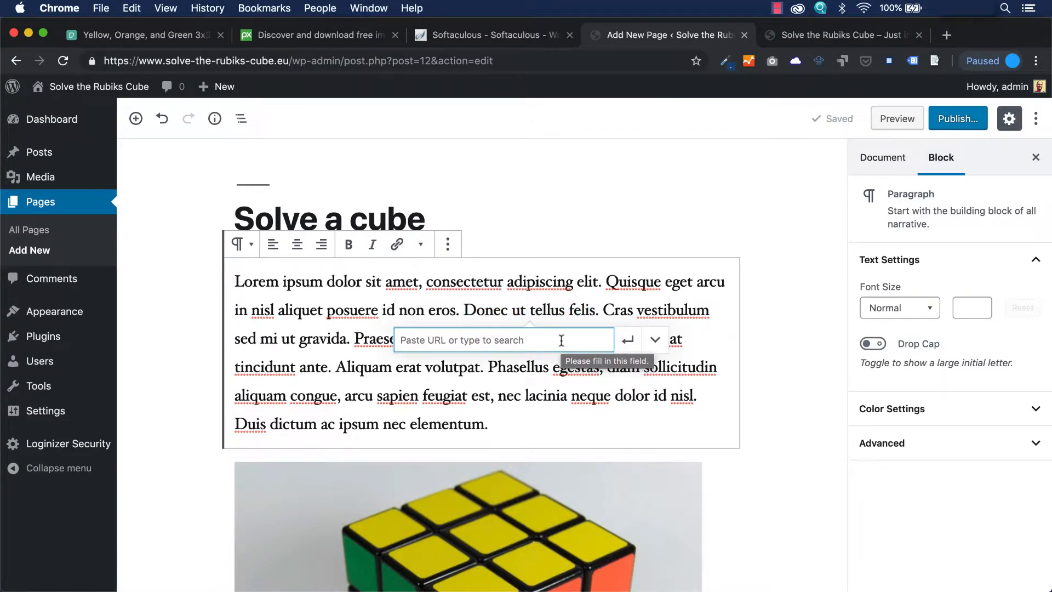
text(https://)
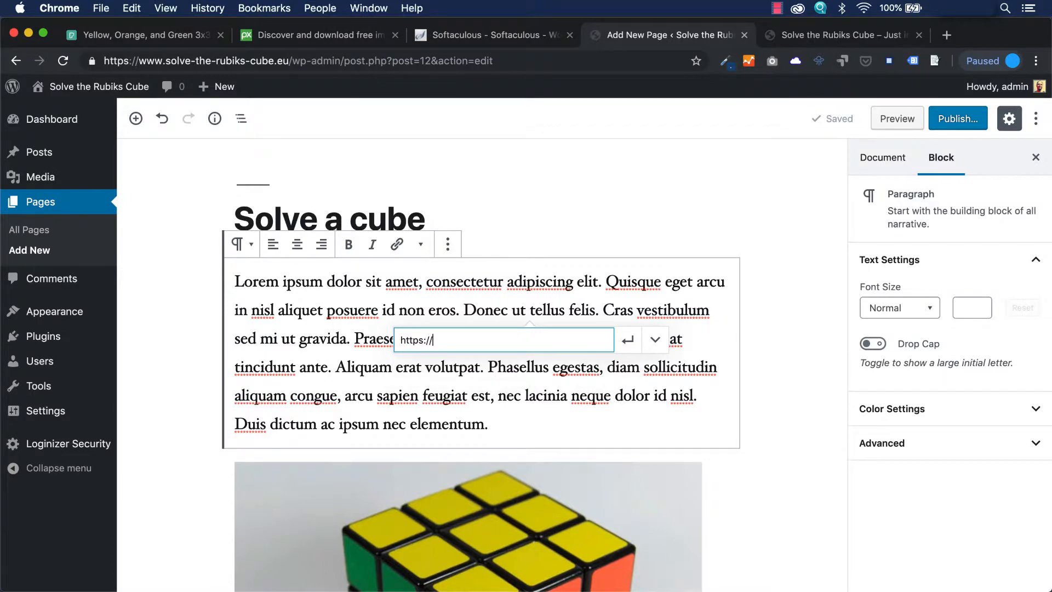
text(www.paulwillems.eu)
click(628, 341)
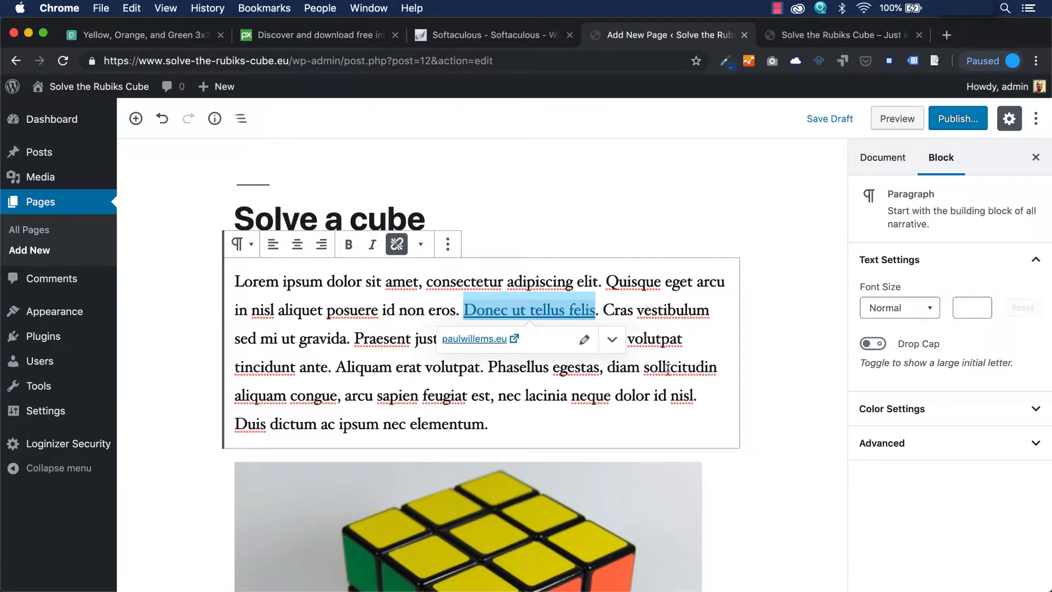
- Set the "Donec ut tellus felis" link to open in a new tab
click(680, 339)
click(564, 311)
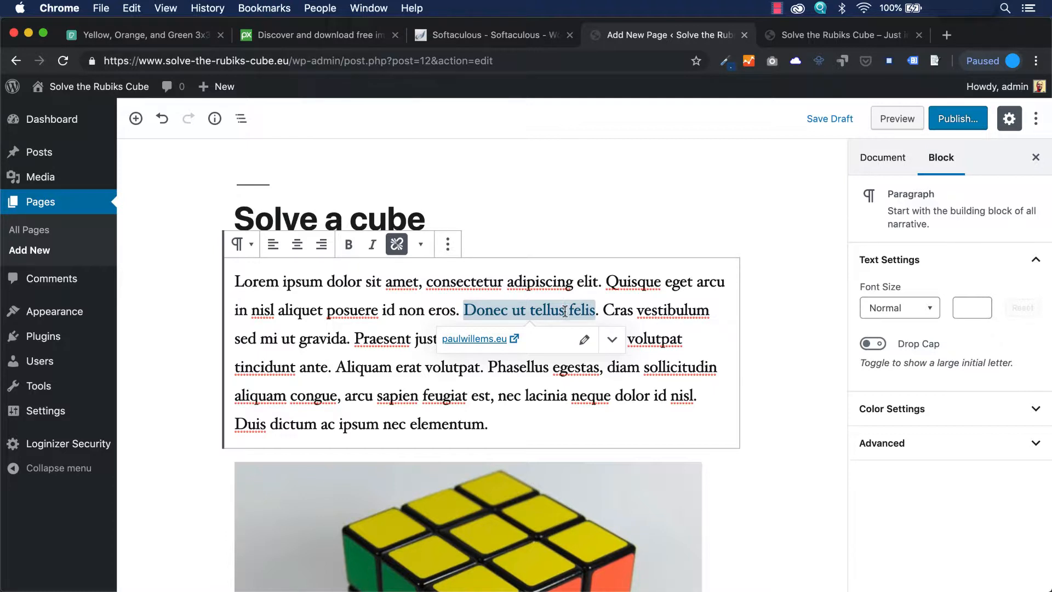
click(584, 340)
click(690, 287)
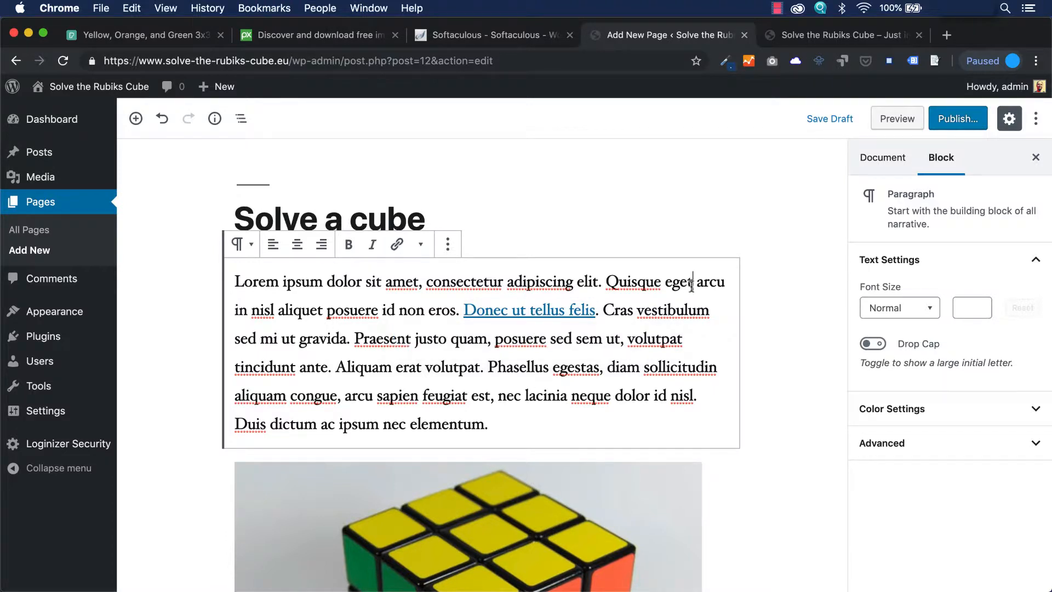
click(571, 316)
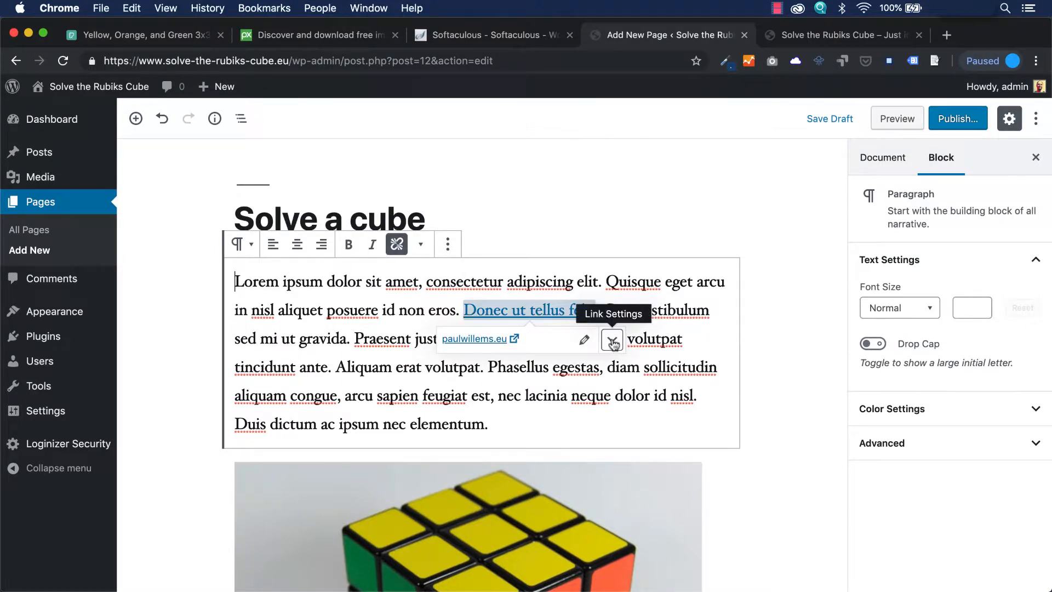
click(612, 342)
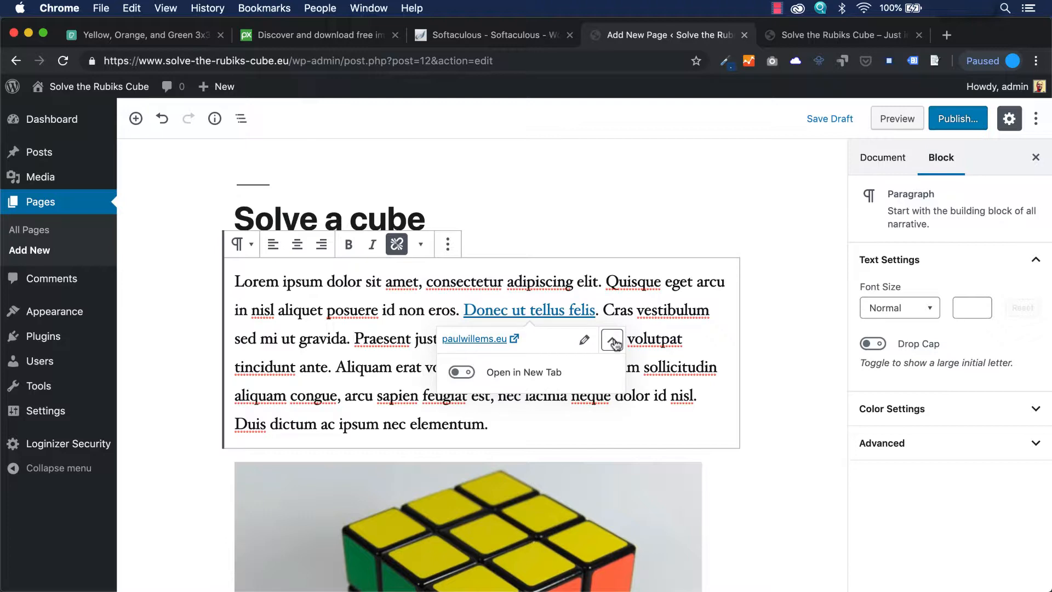
click(462, 373)
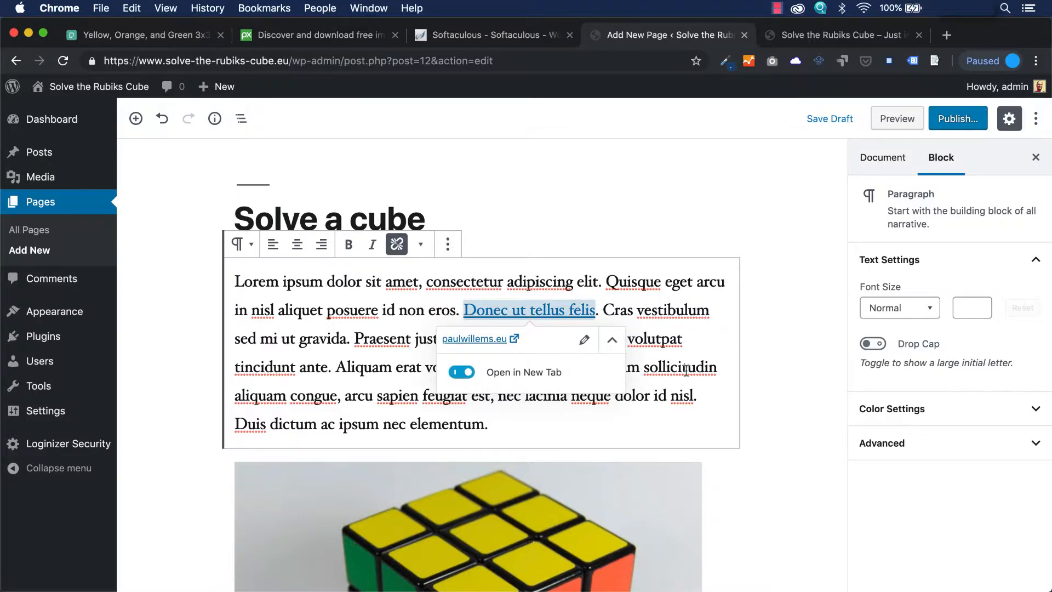
click(761, 360)
- Make the word "Nullam" before "fringilla" bold and italic in the paragraph below the cube image
scroll(762, 360, down, 10)
scroll(762, 360, down, 2)
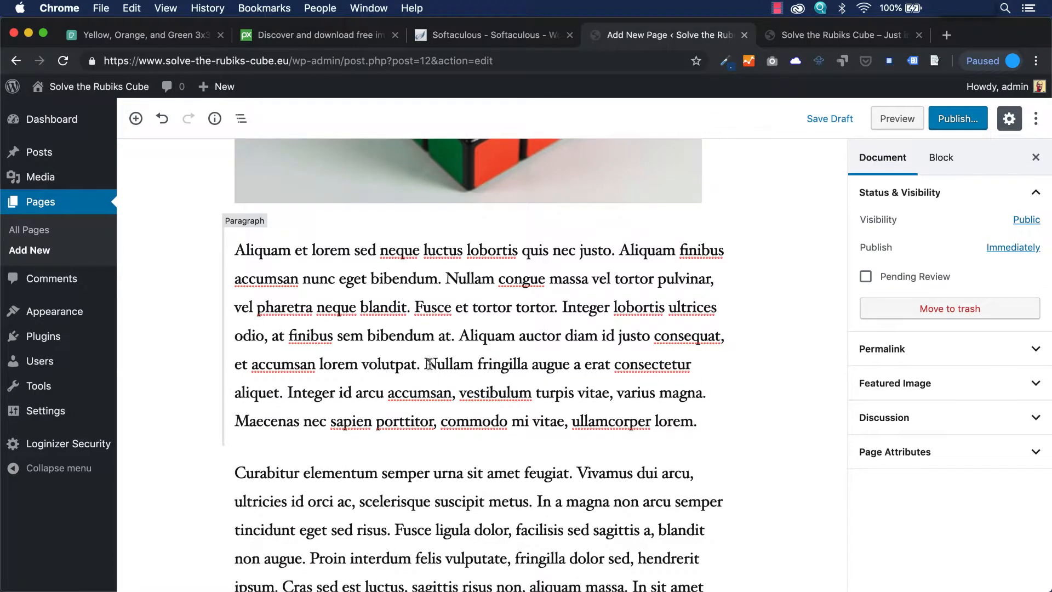
drag(425, 364, 471, 364)
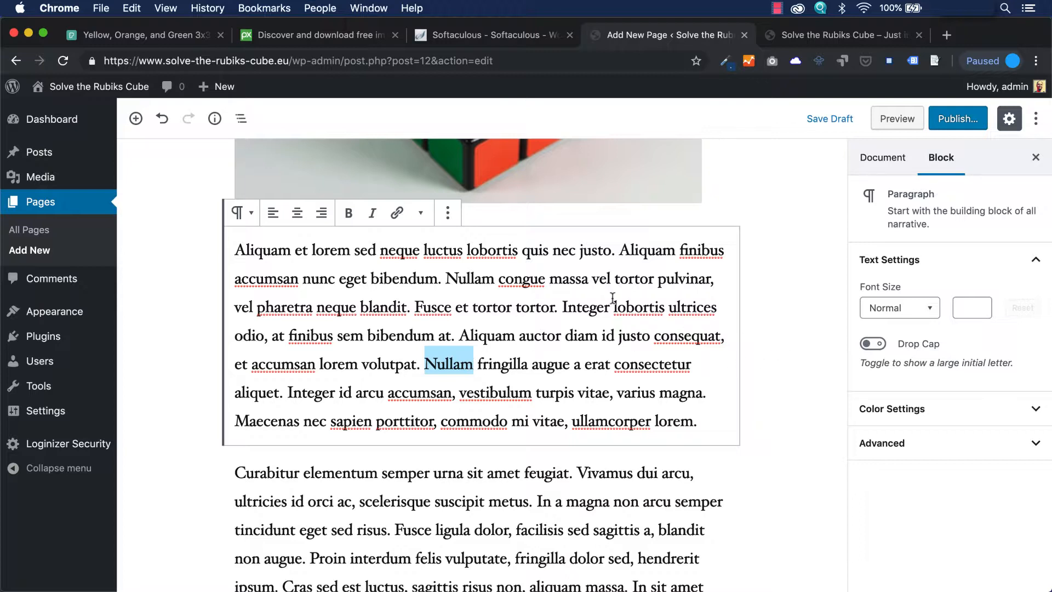
click(350, 215)
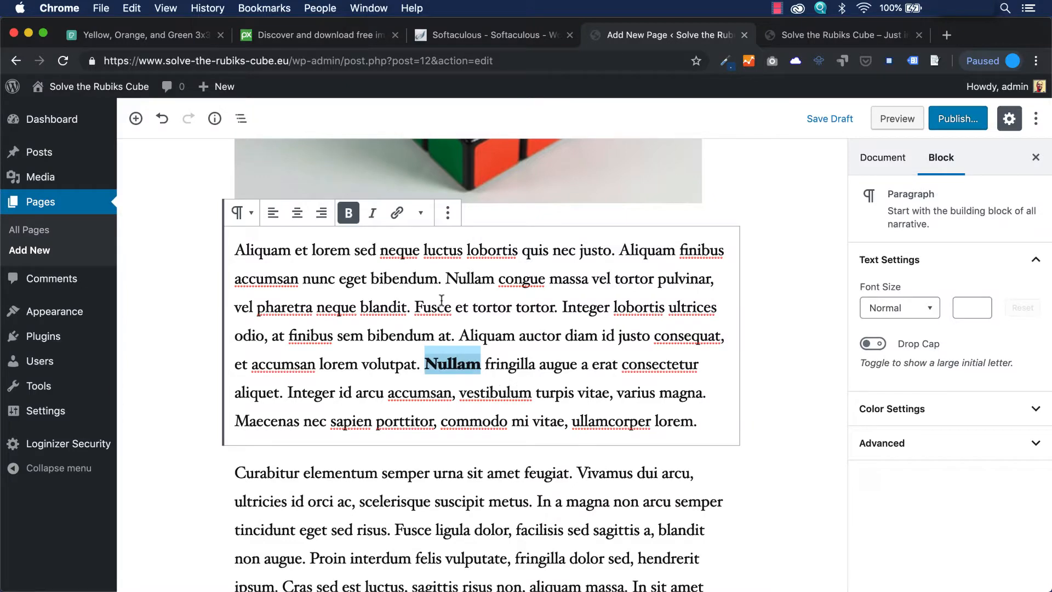
click(372, 213)
scroll(774, 333, up, 10)
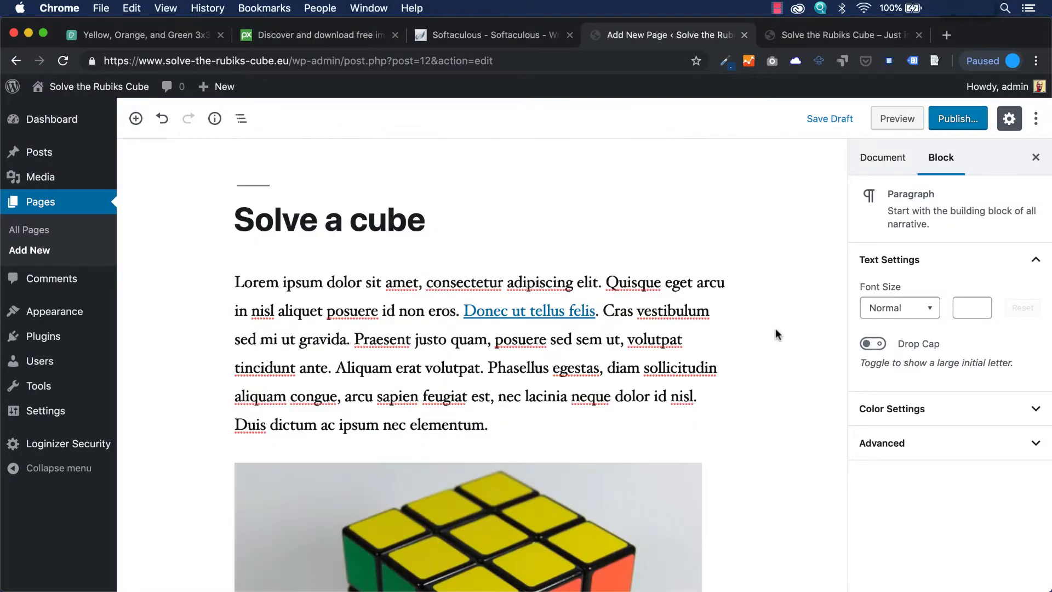
click(777, 333)
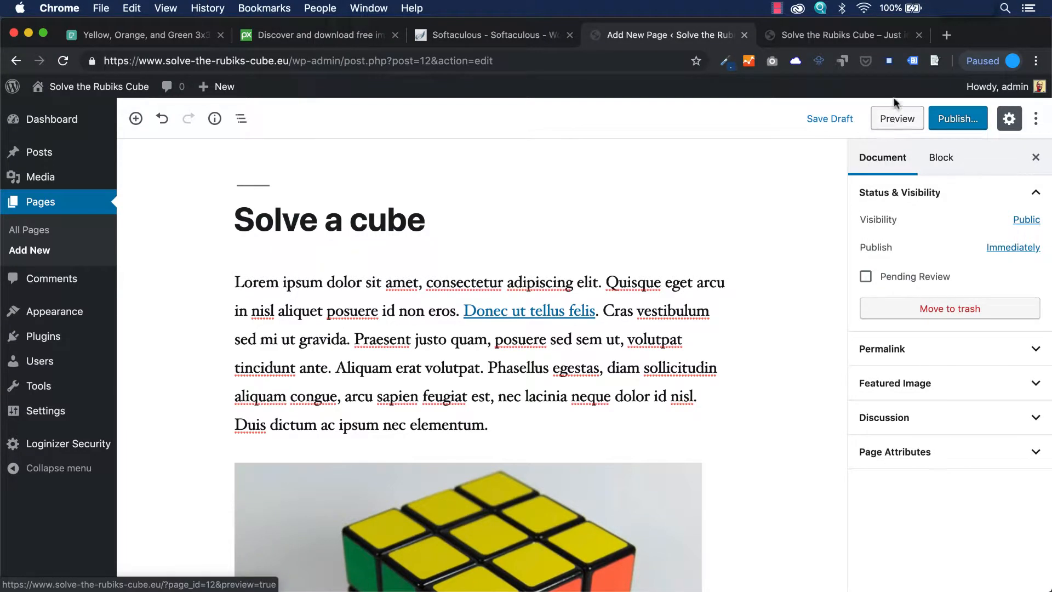
- Preview the page, check its text formatting and image, and test the "Donec ut tellus felis" link
click(894, 122)
scroll(607, 316, down, 8)
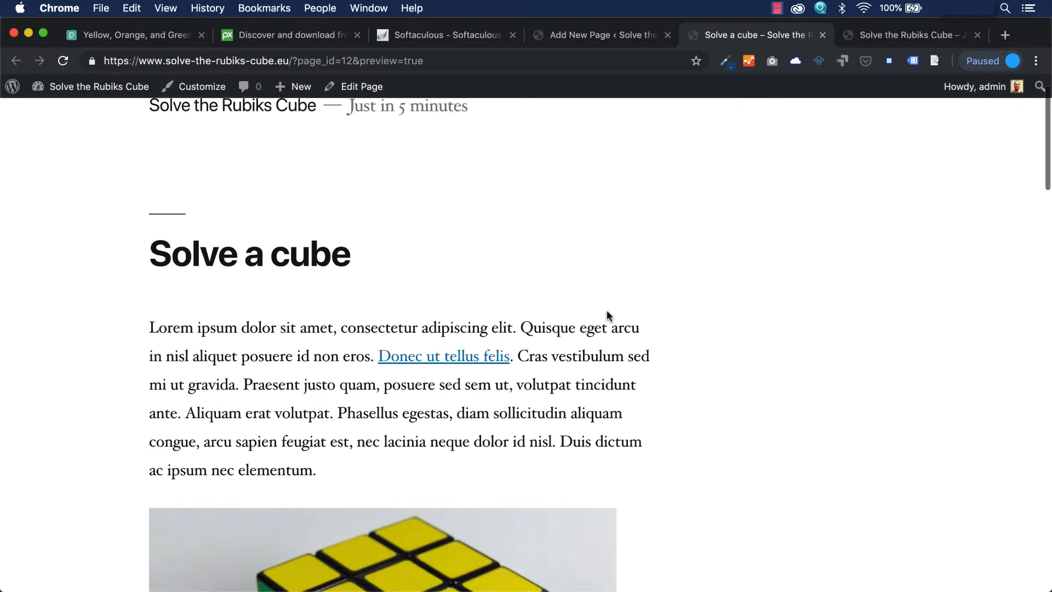
scroll(631, 355, down, 17)
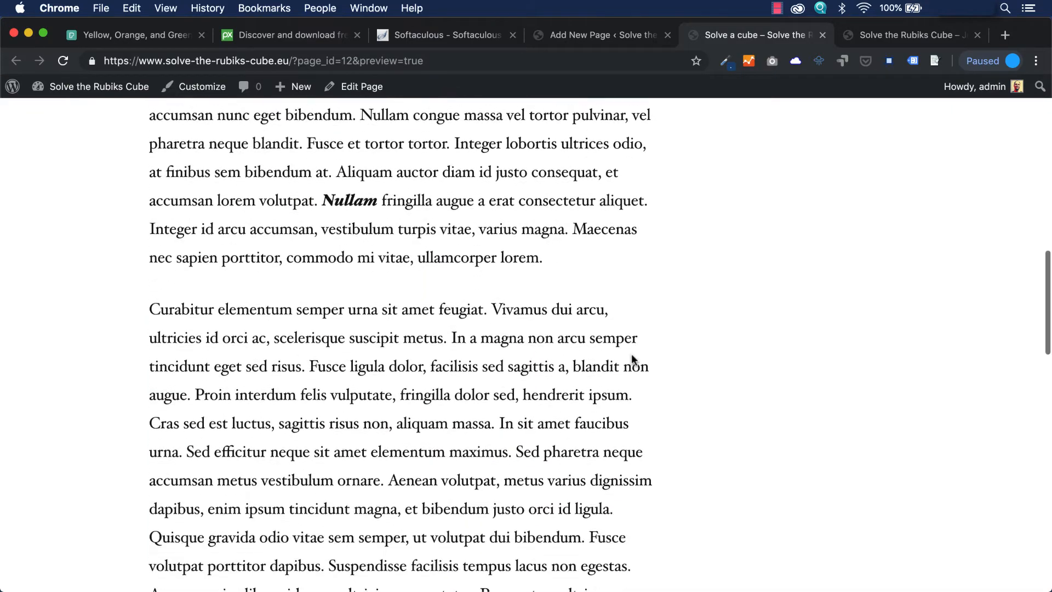
scroll(631, 355, up, 20)
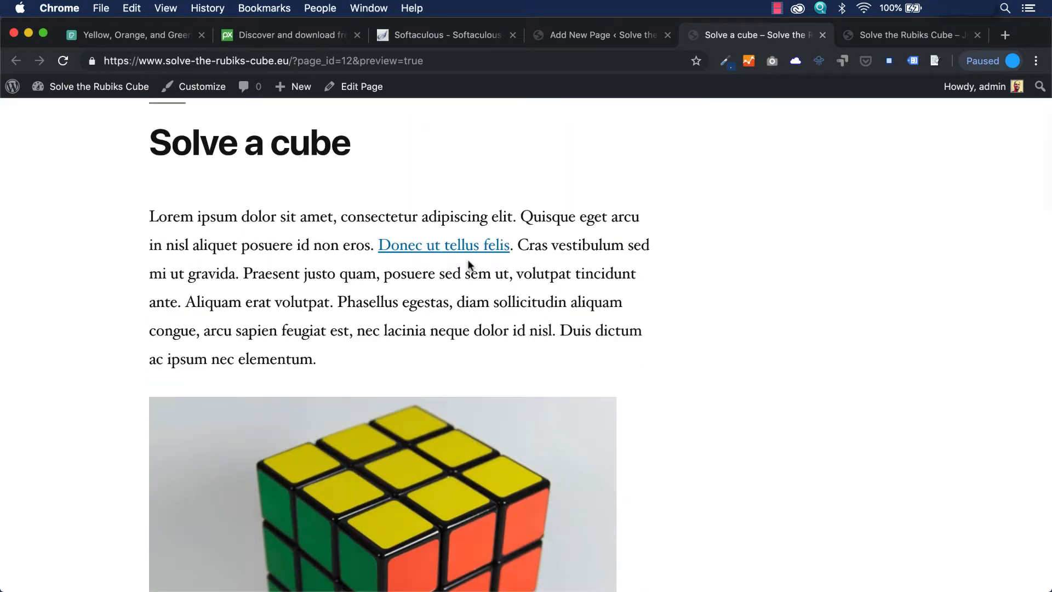
click(481, 247)
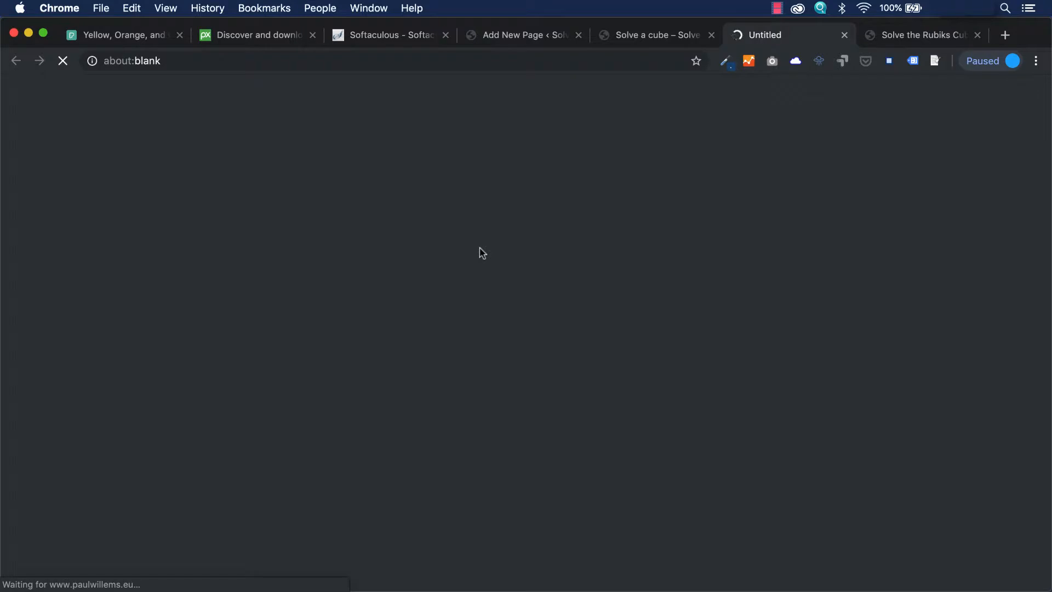
- Close the linked website's page and the "Solve a cube" preview, and return to the page editor
click(844, 35)
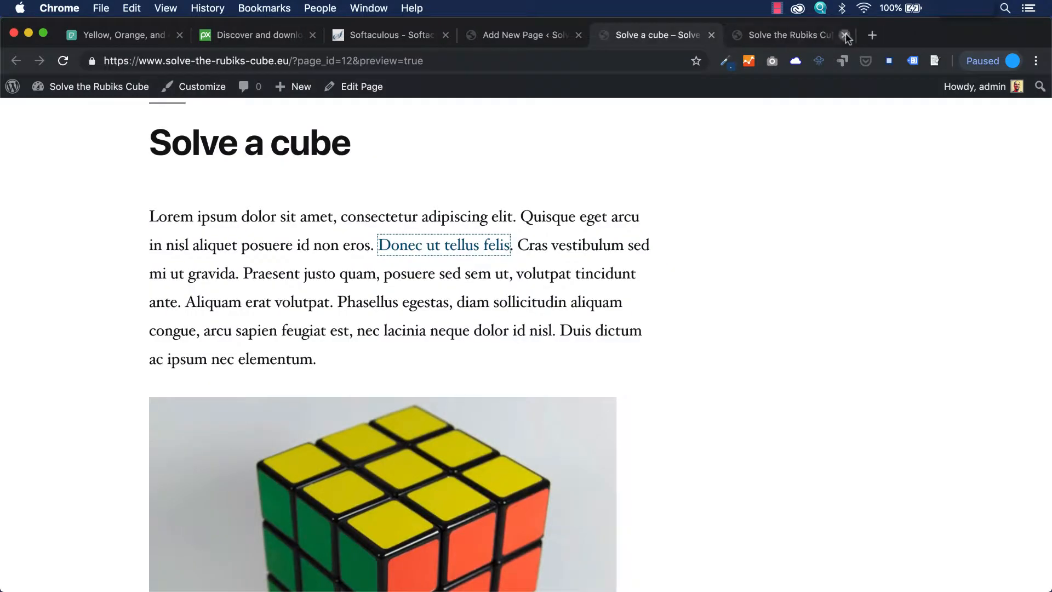
click(823, 35)
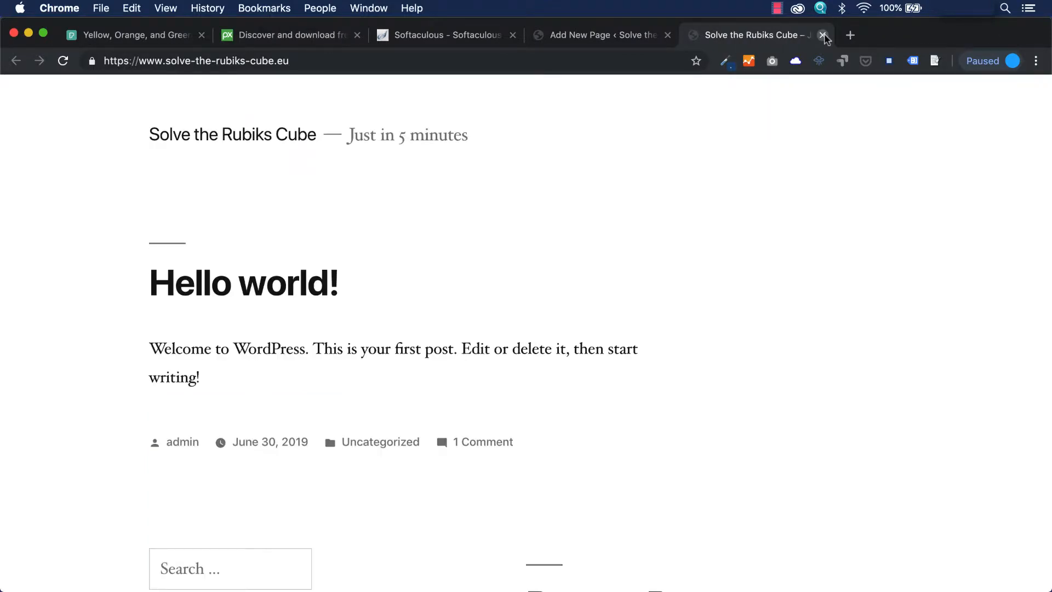
click(689, 36)
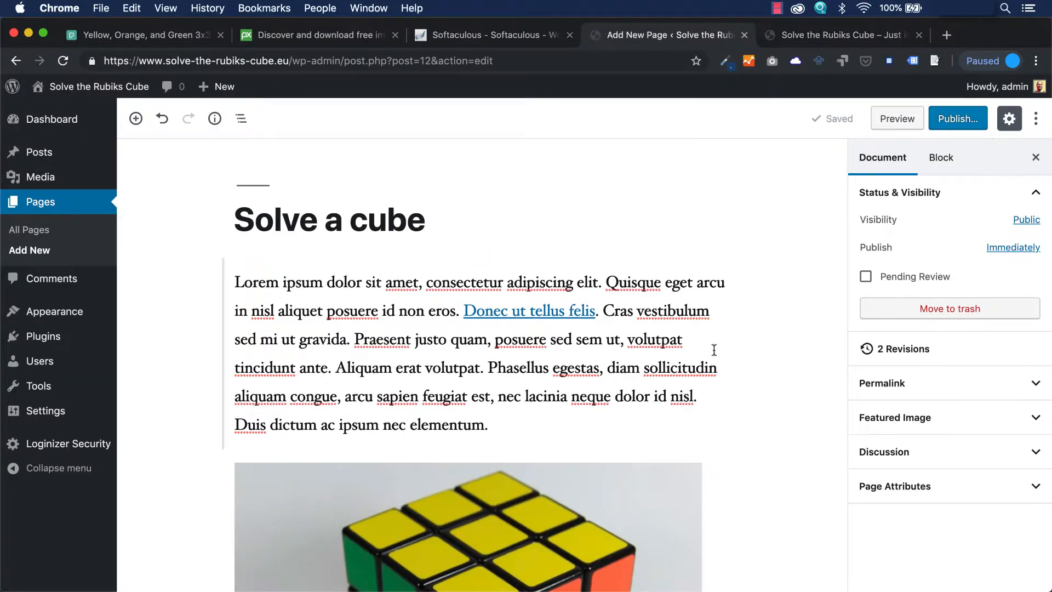
- Look over the page's body text, cube image and title in the editor
scroll(450, 467, down, 2)
scroll(450, 467, down, 20)
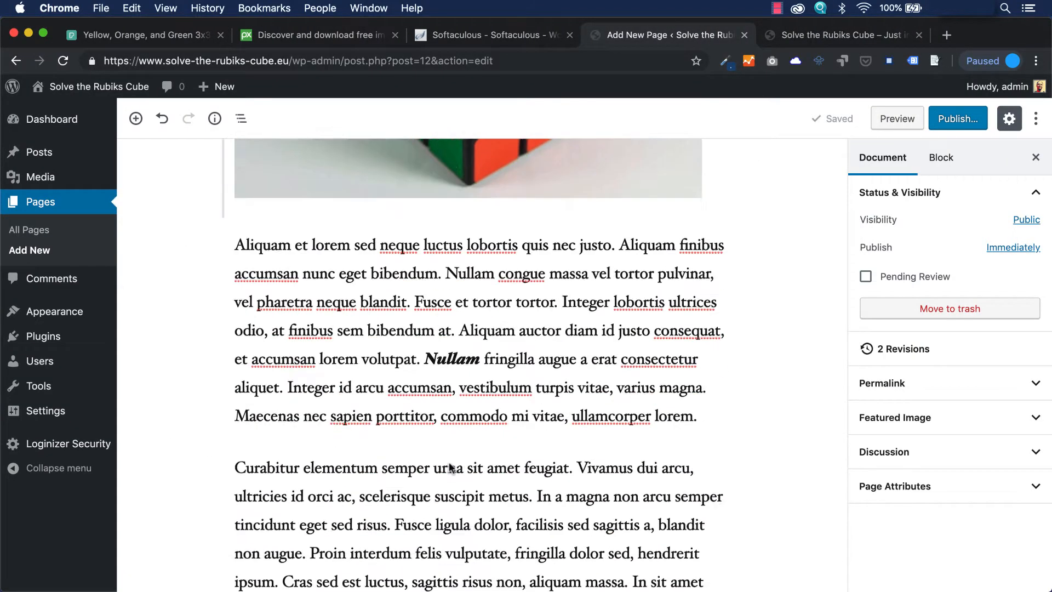
scroll(450, 463, up, 15)
scroll(449, 463, up, 10)
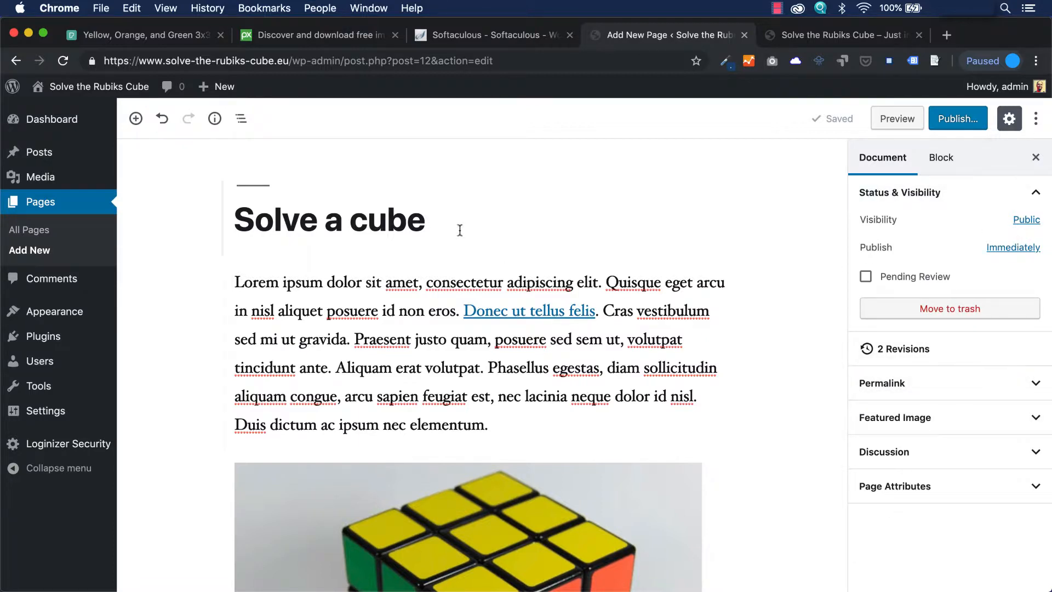
click(425, 219)
drag(425, 220, 232, 208)
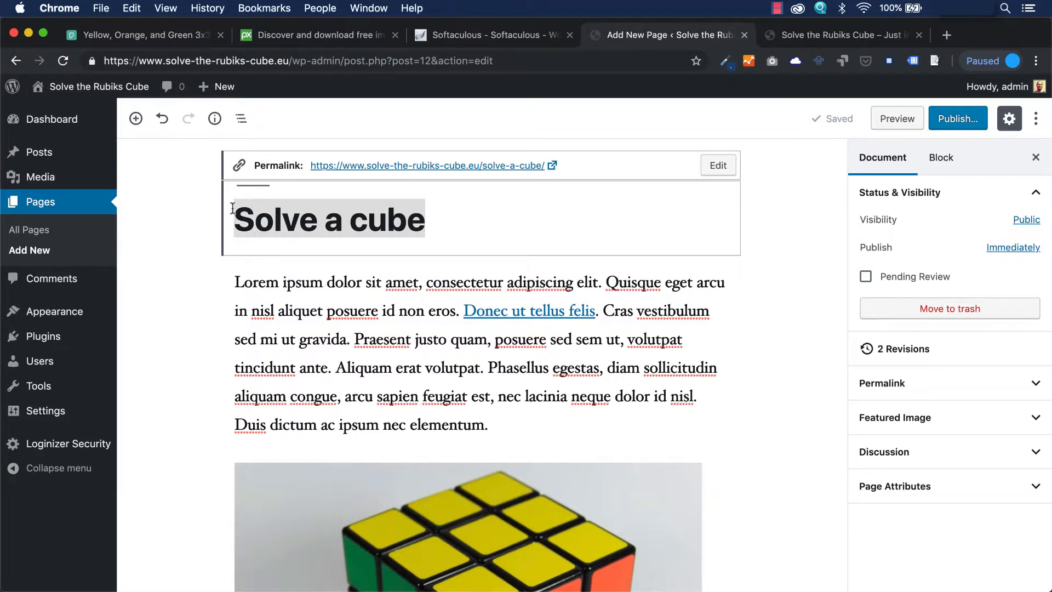
click(786, 332)
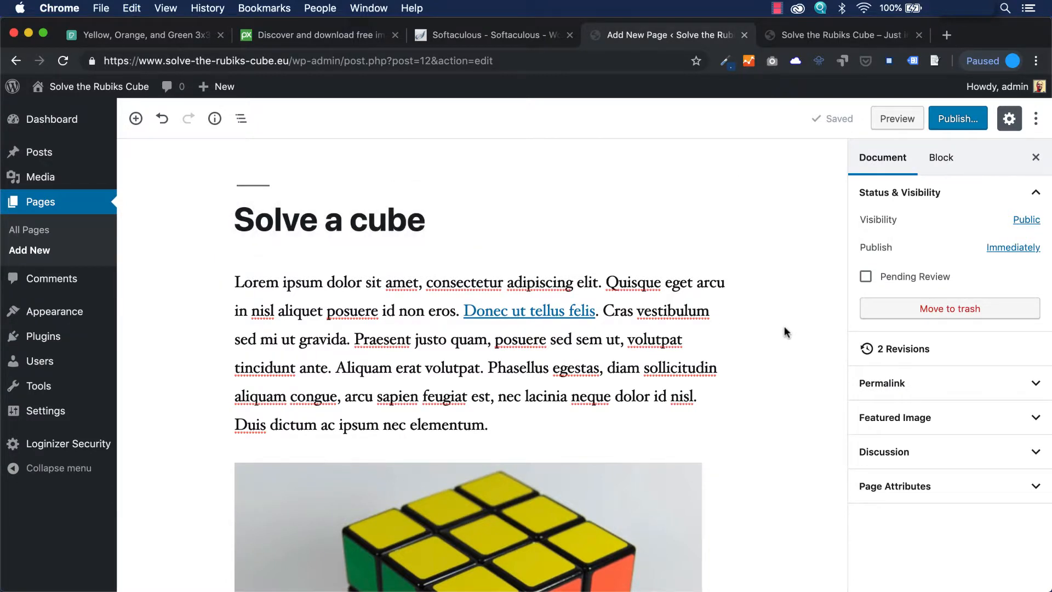
- Check the page's permalink at the title and its URL slug in the document's permalink settings
click(418, 219)
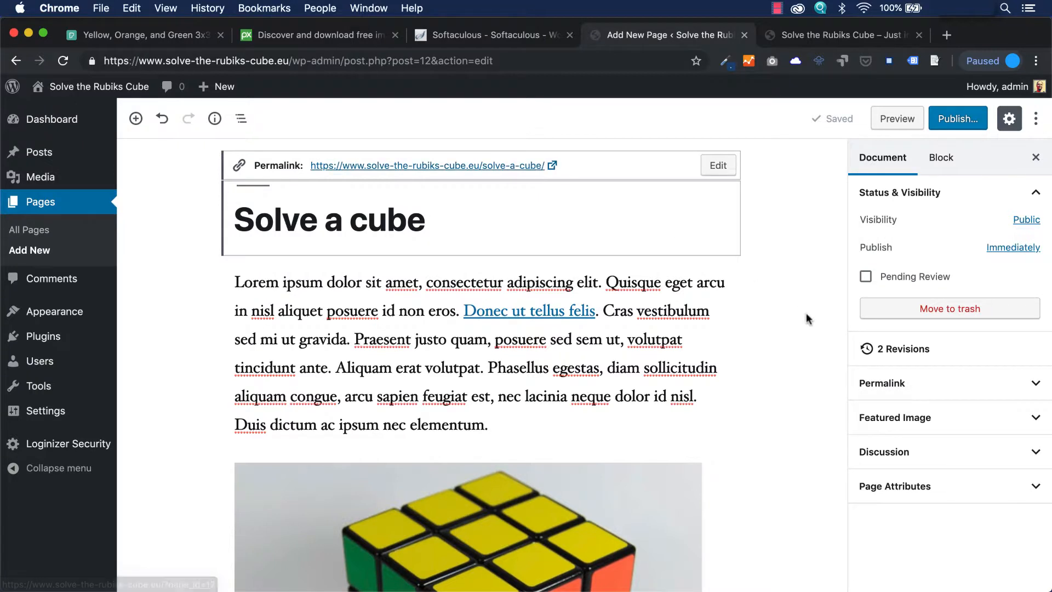
click(1035, 383)
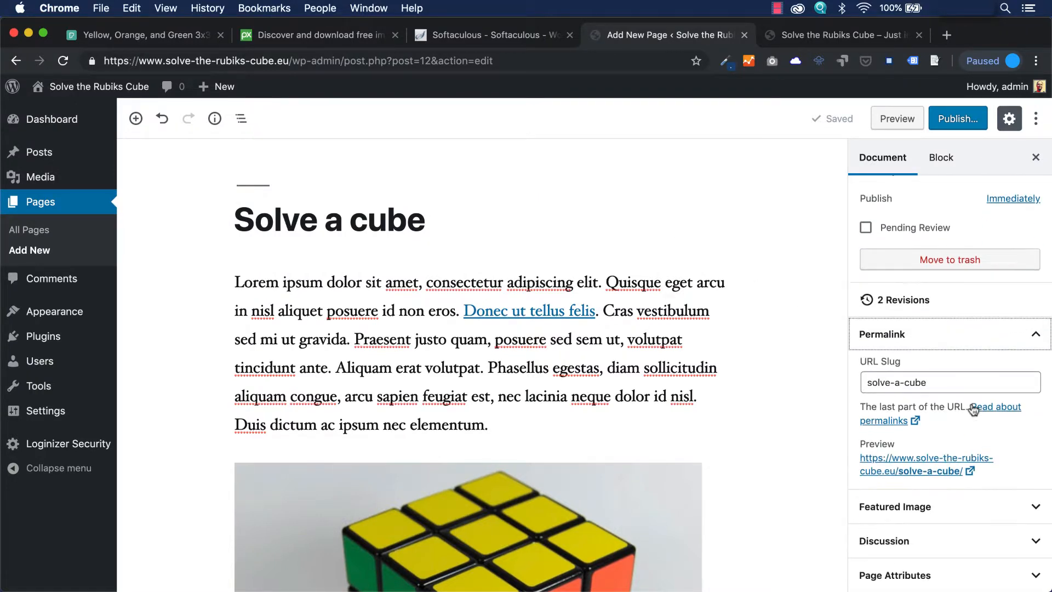
drag(938, 382, 843, 380)
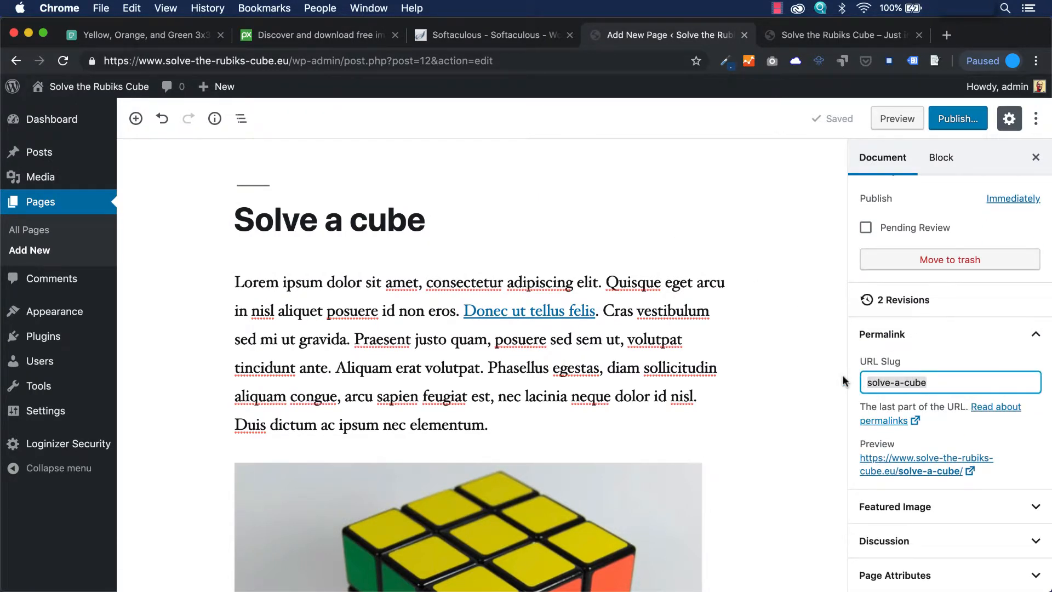
click(817, 411)
scroll(817, 411, down, 5)
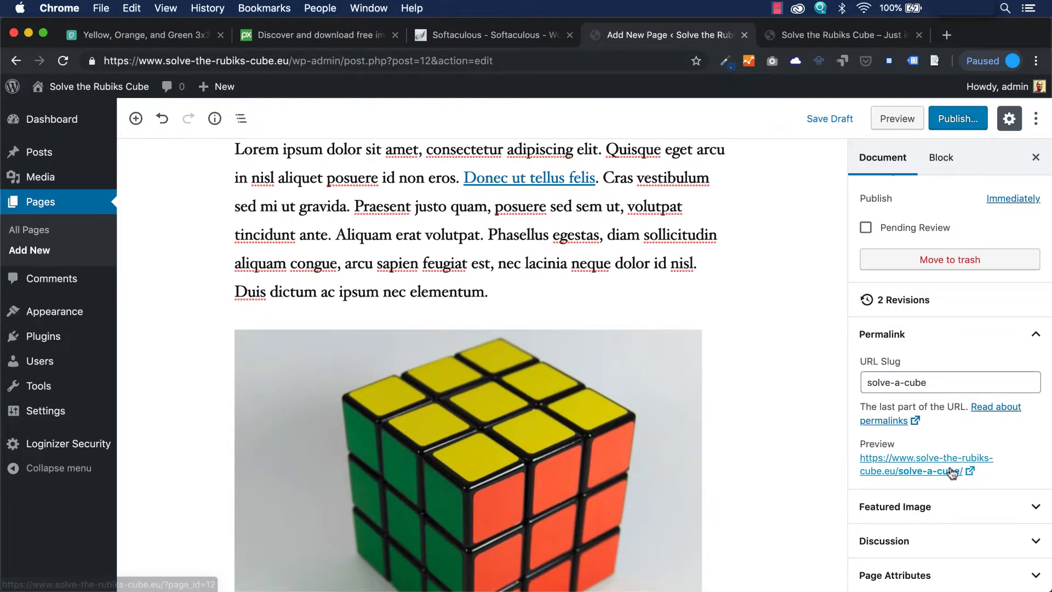
- Start setting a featured image for the page and pick cube-yellow-green-orange-cc0.jpg from the media library
click(1036, 509)
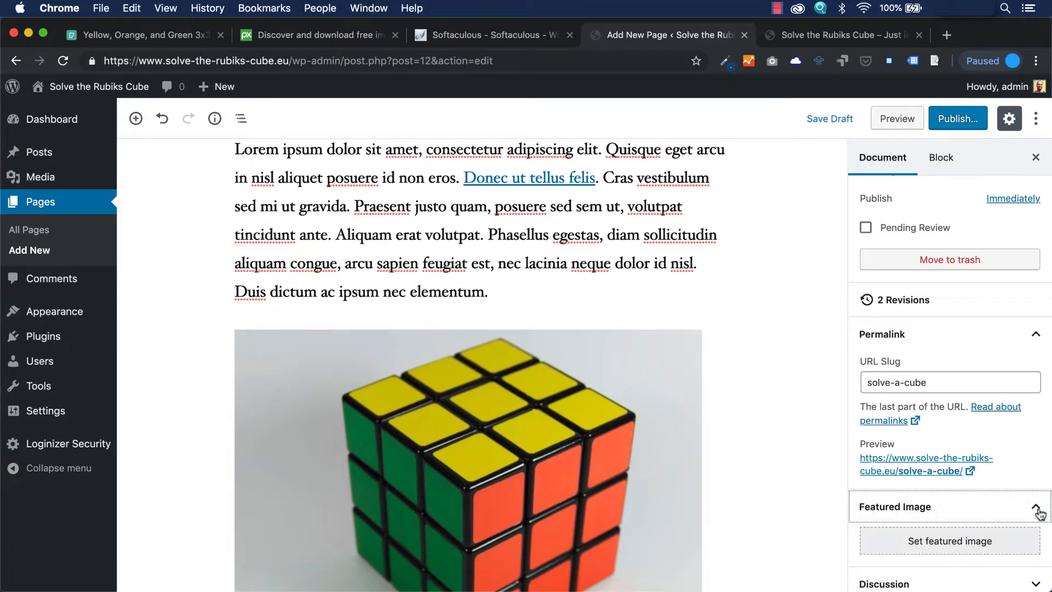
scroll(1039, 514, down, 2)
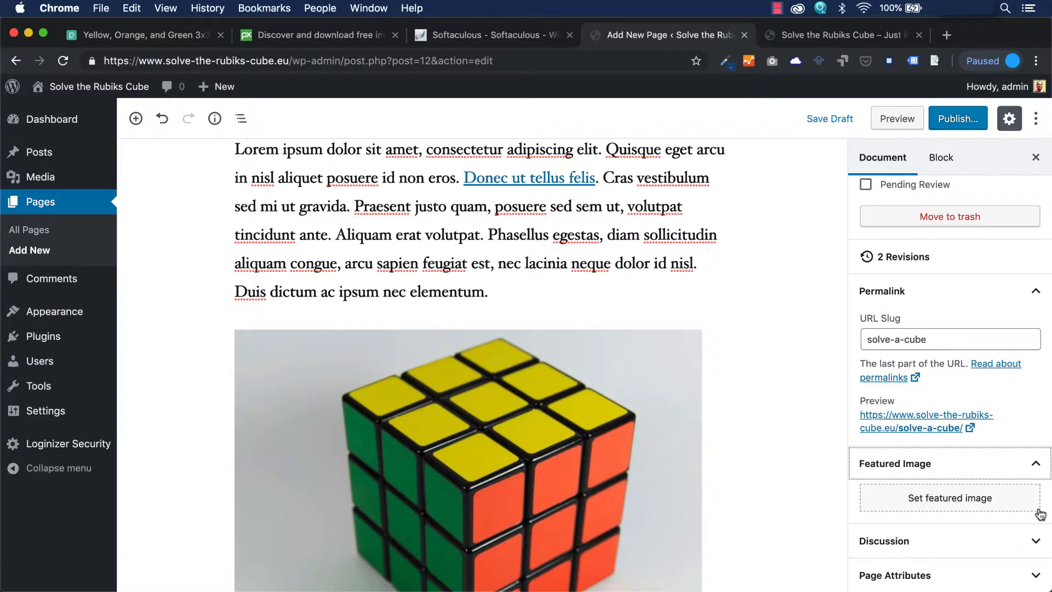
click(931, 502)
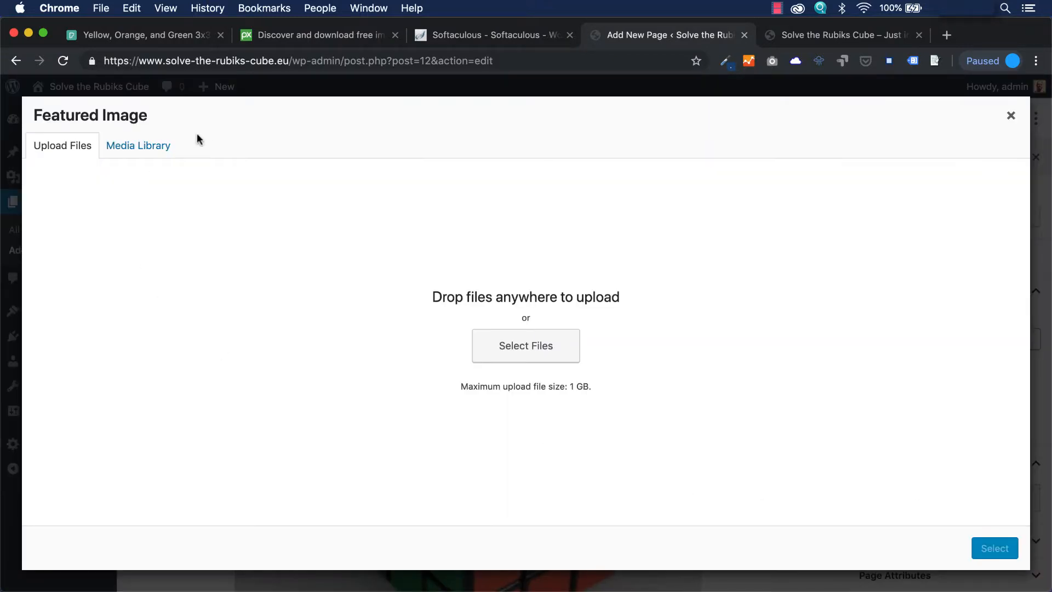
click(141, 145)
click(64, 151)
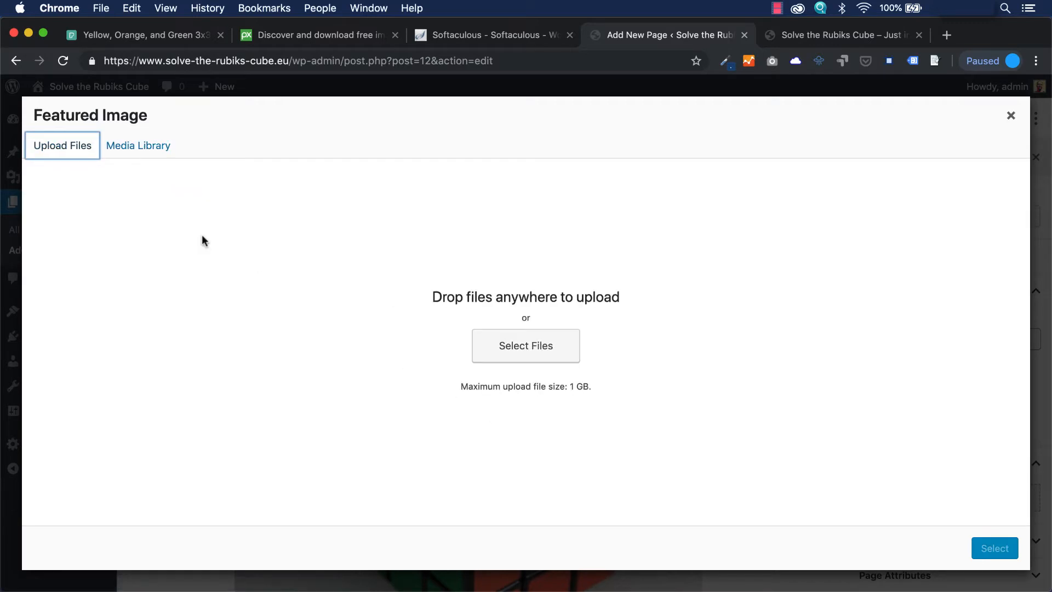
click(149, 154)
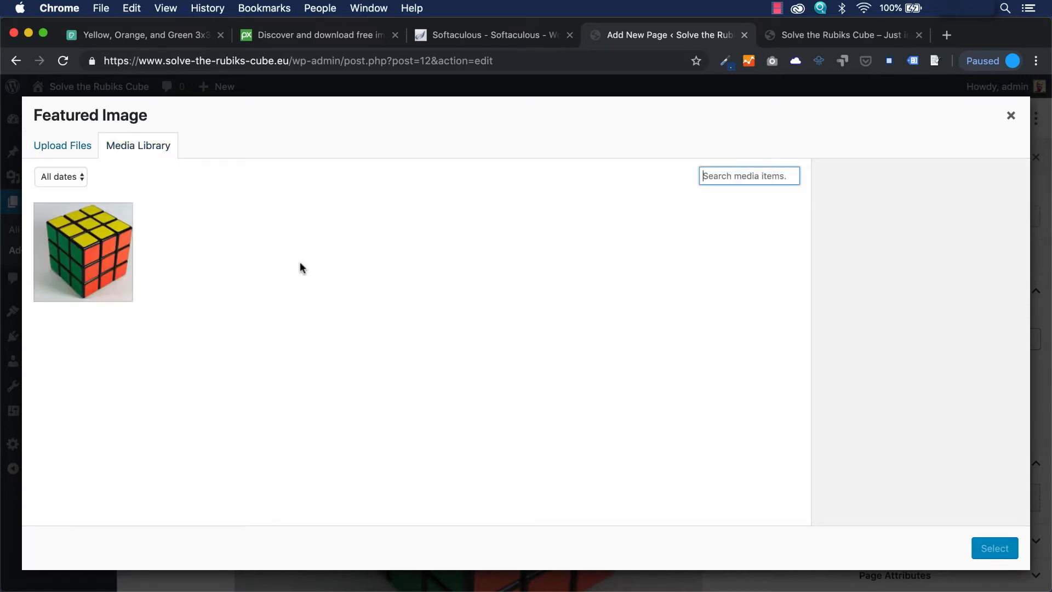
click(93, 257)
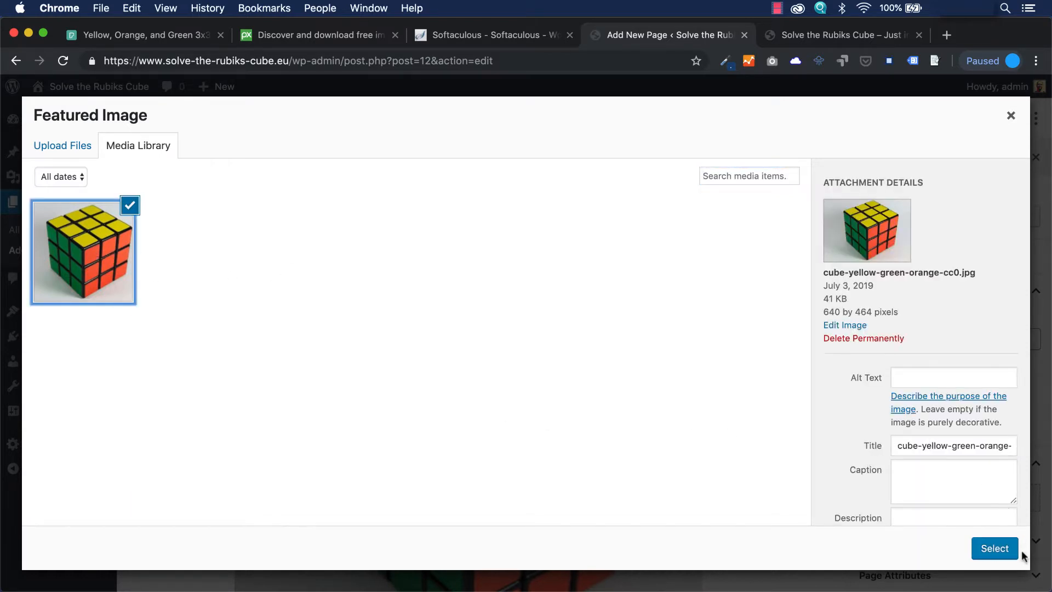
- Copy the cube image's title, cube-yellow-green-orange-cc0, into its alt text
scroll(1005, 487, down, 3)
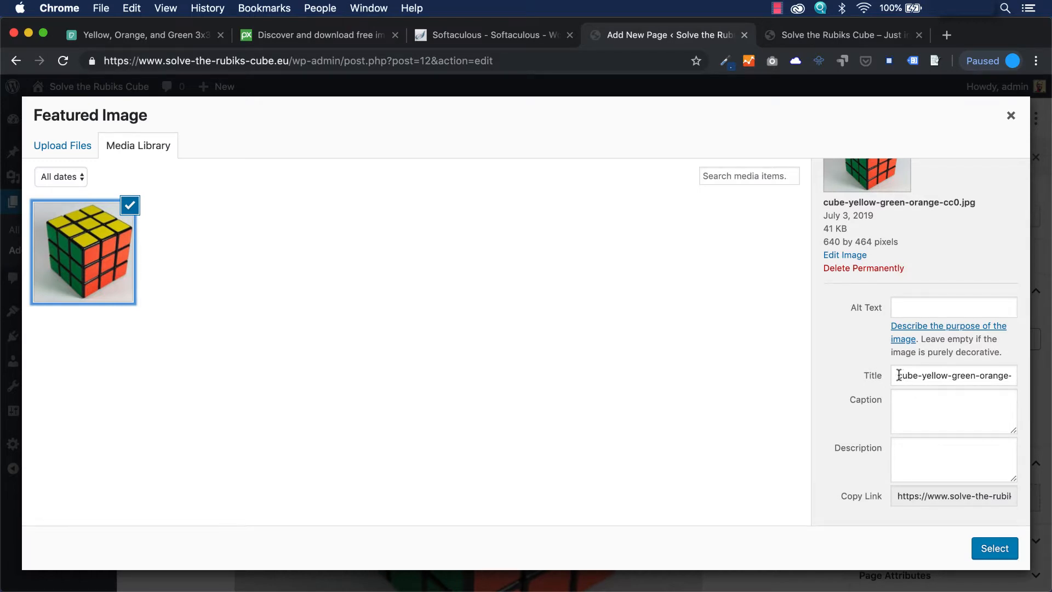
drag(898, 377, 1022, 378)
key(super+c)
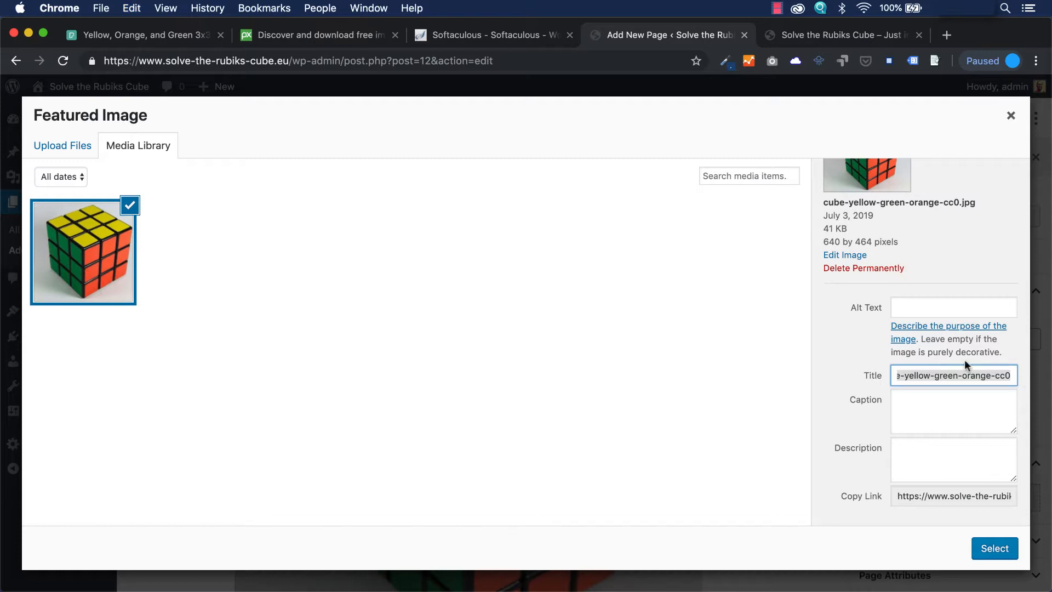
click(953, 307)
key(super+v)
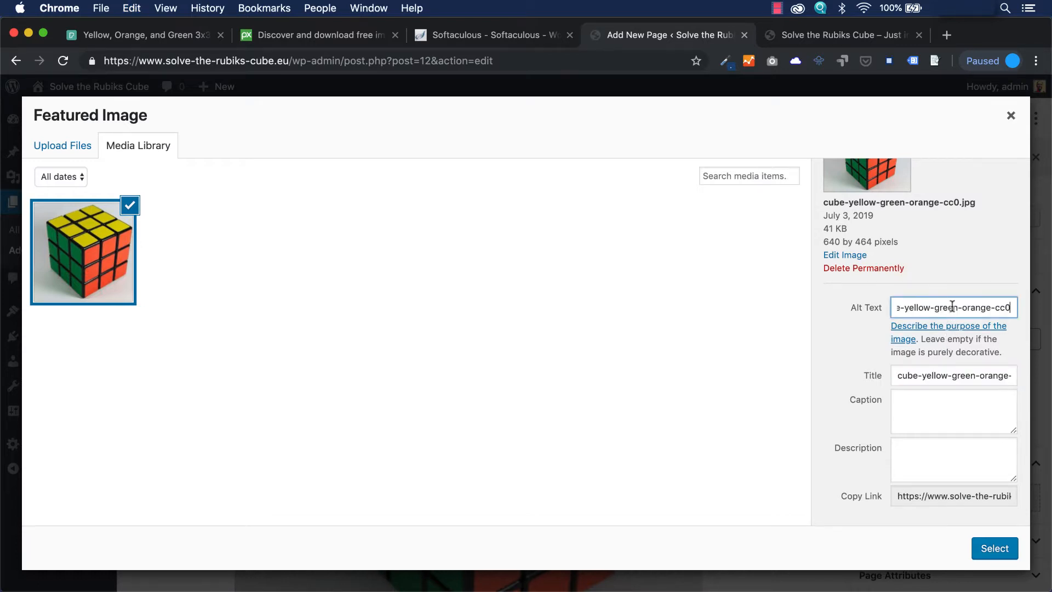
- Edit the image's alt text to read "Cube yellow green orange", with spaces for hyphens and without the cc0 ending
click(909, 306)
drag(909, 306, 866, 307)
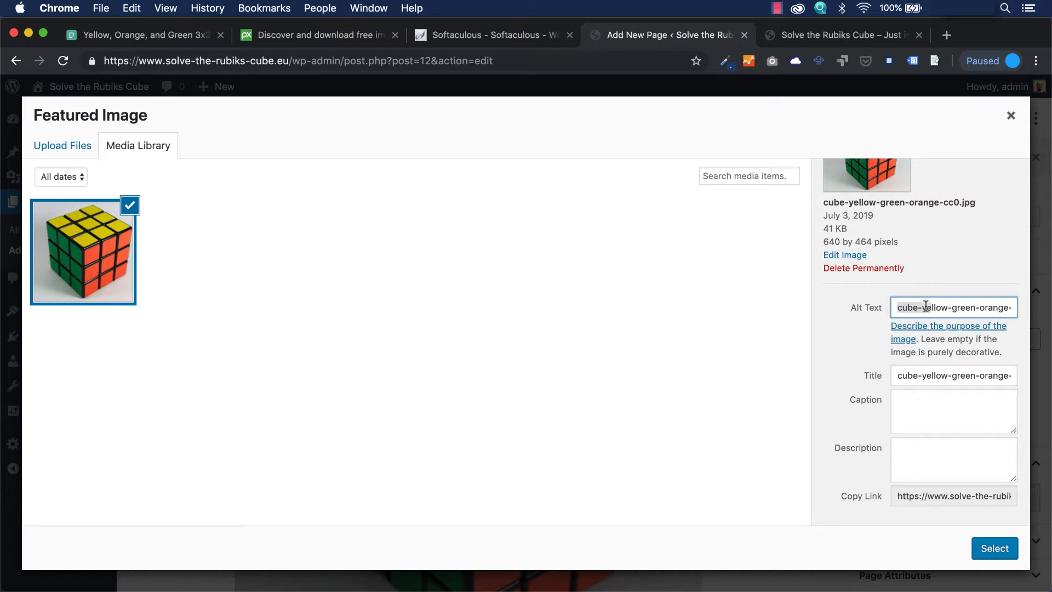
click(896, 308)
key(Delete)
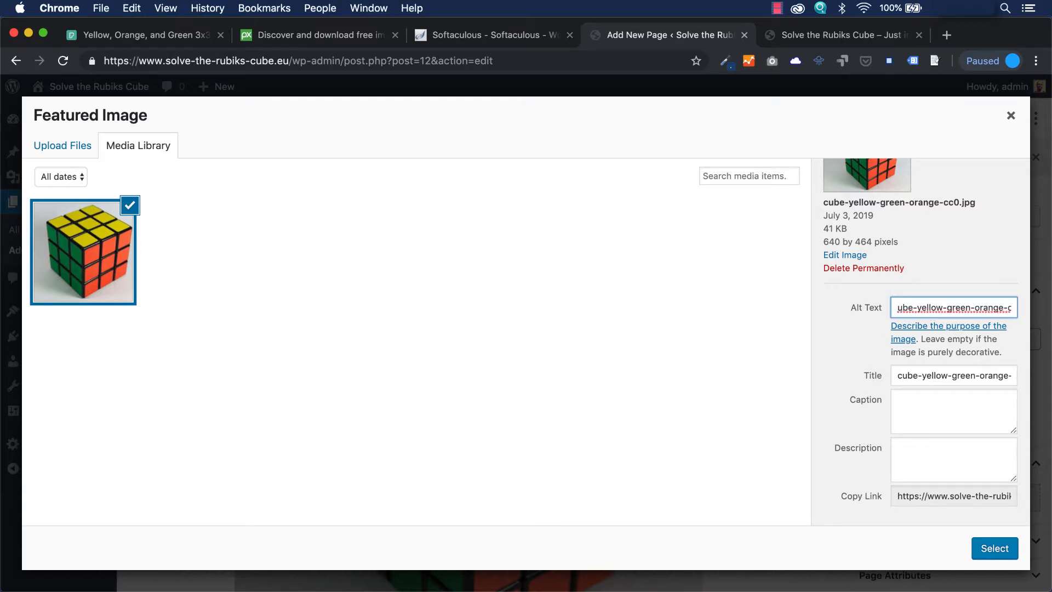
text(C)
key(Right)
key(Right)
key(Right)
key(Delete)
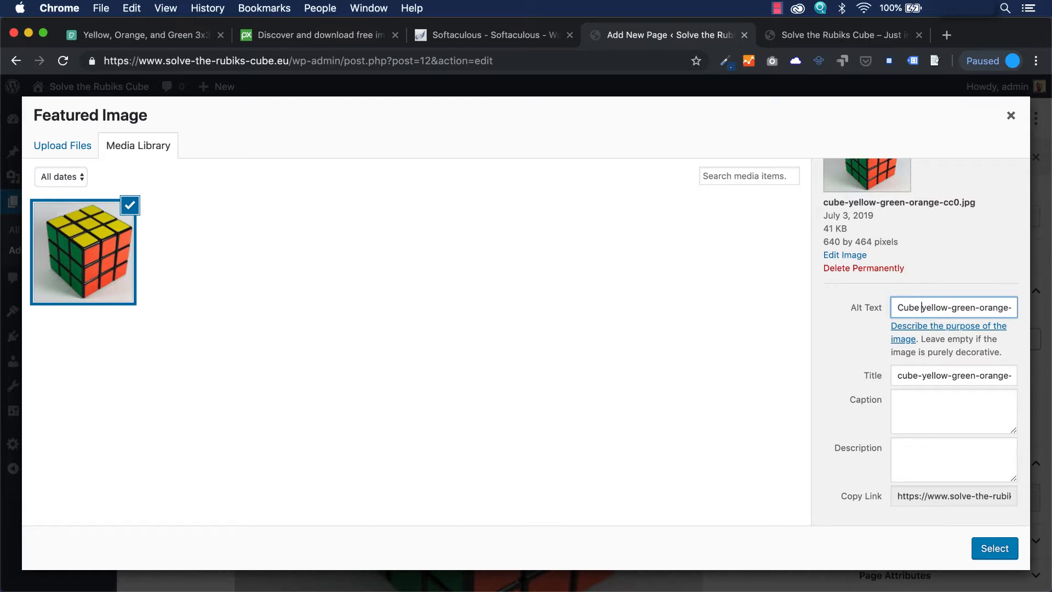
key(Right)
key(Right)
key(Right)
key(Right)
key(Right)
key(Right)
key(Delete)
key(Right)
key(Right)
key(Right)
key(Right)
key(Right)
key(Delete)
key(shift+End)
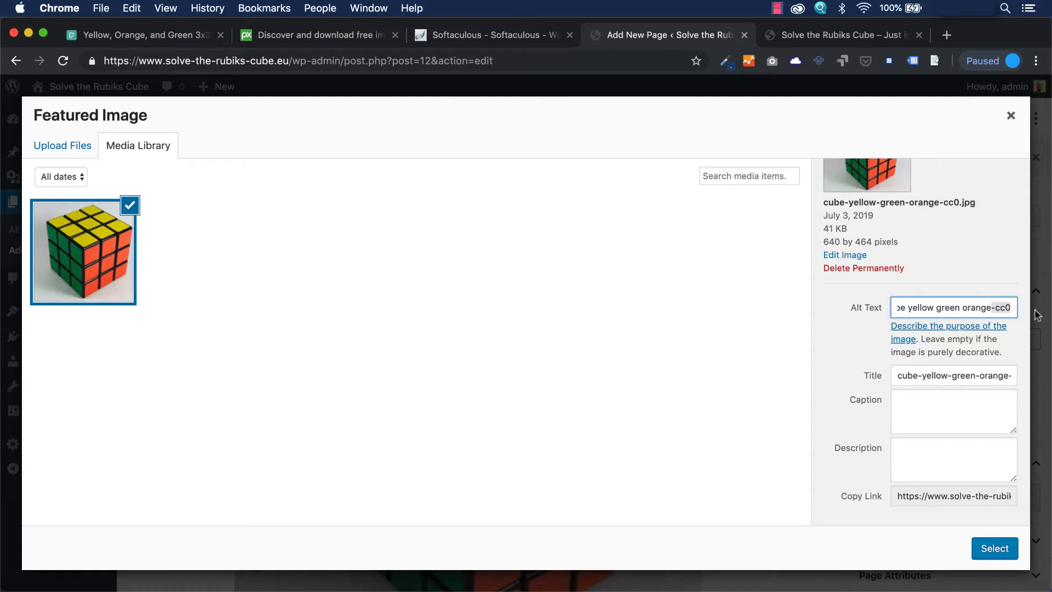
key(Delete)
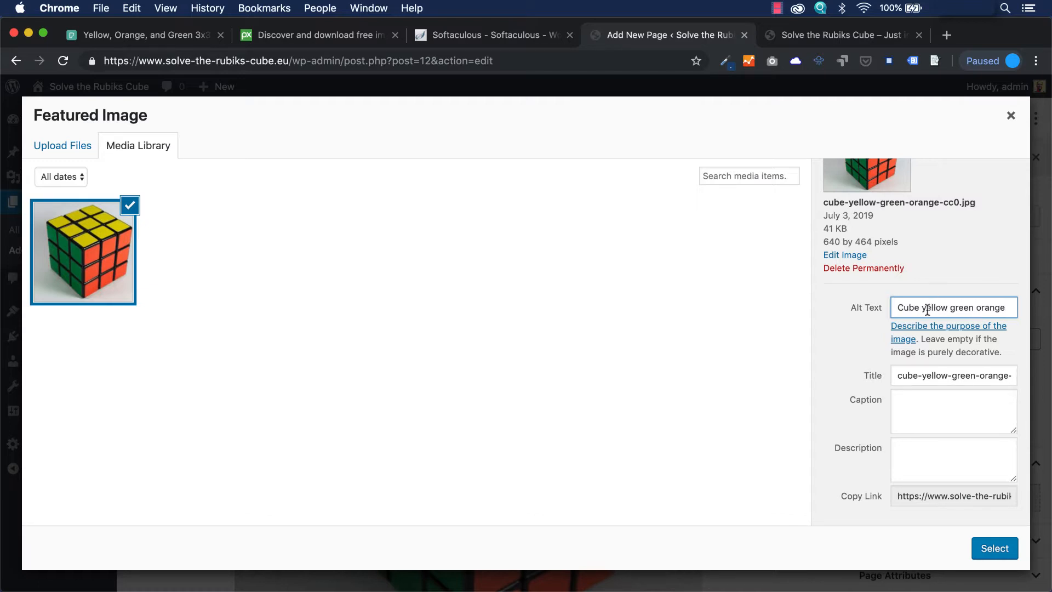
- Apply the selected cube image as the page's featured image
click(928, 401)
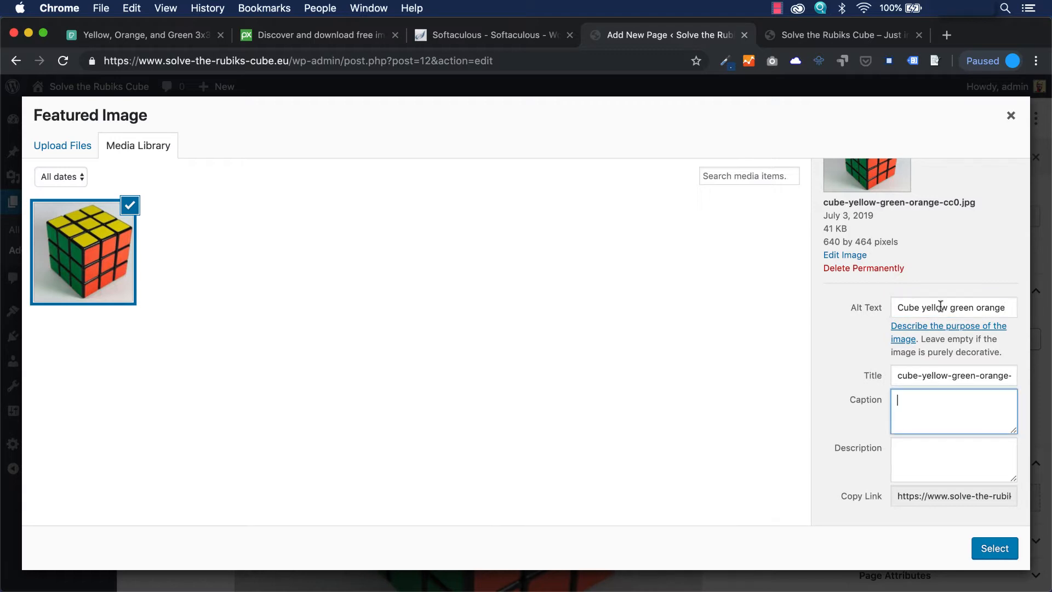
click(997, 549)
scroll(959, 483, down, 4)
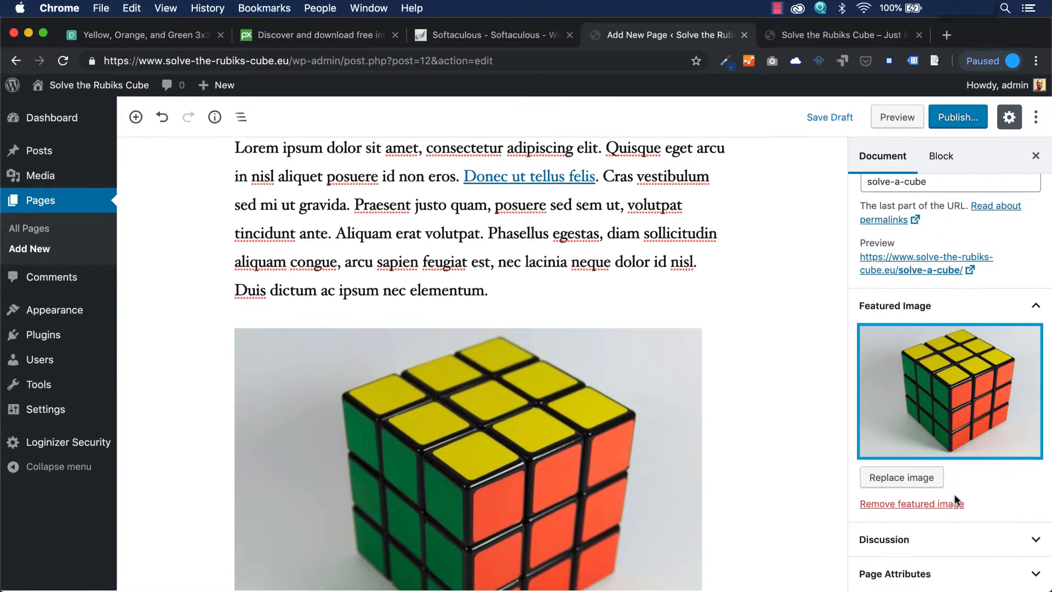
- Inspect the page's comment setting and the available parent pages in the page attributes, without choosing a parent
click(1043, 544)
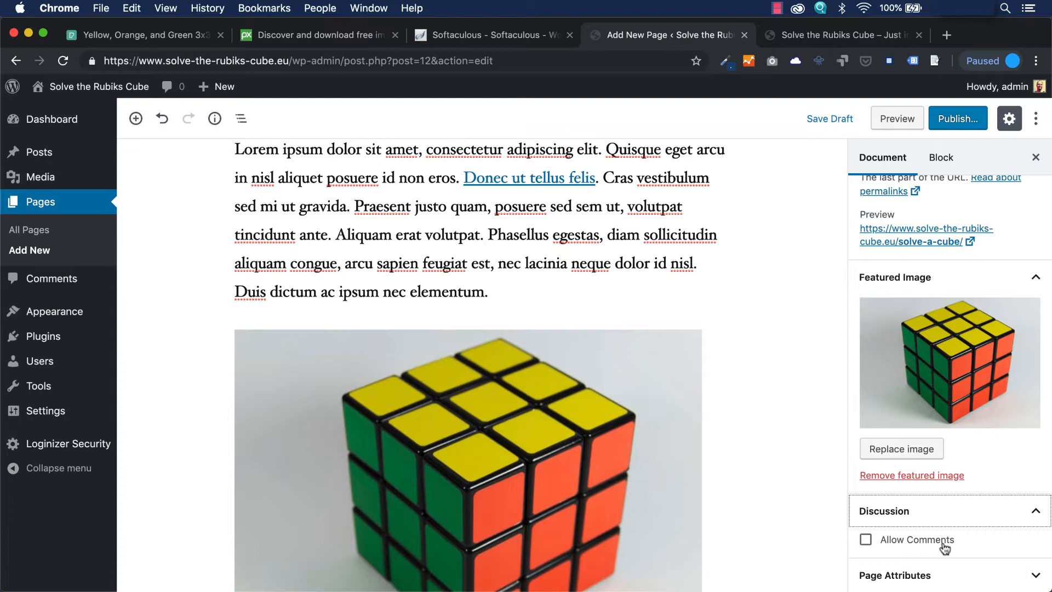
click(1034, 574)
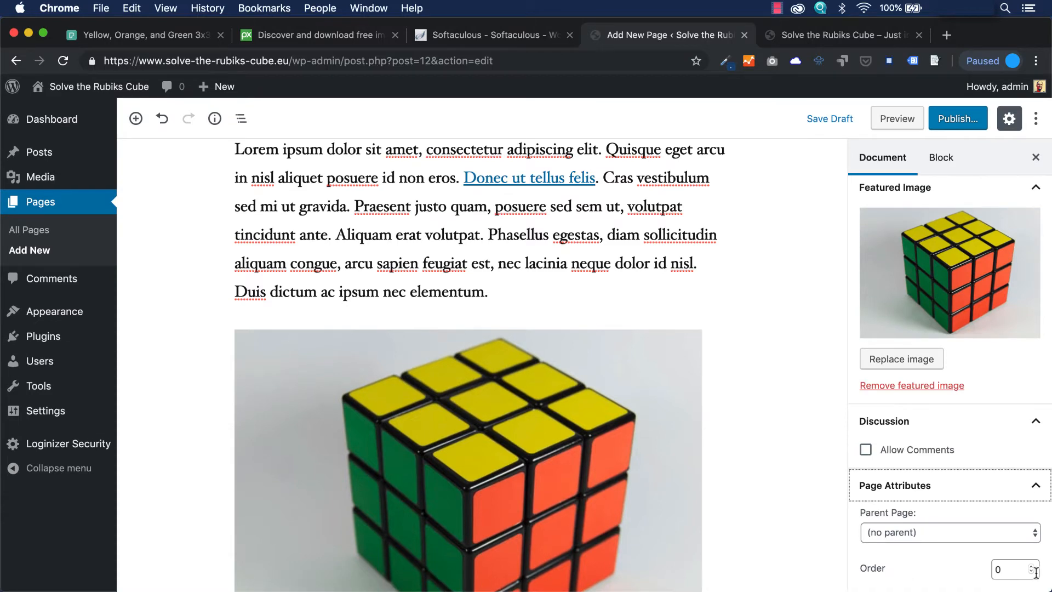
click(920, 532)
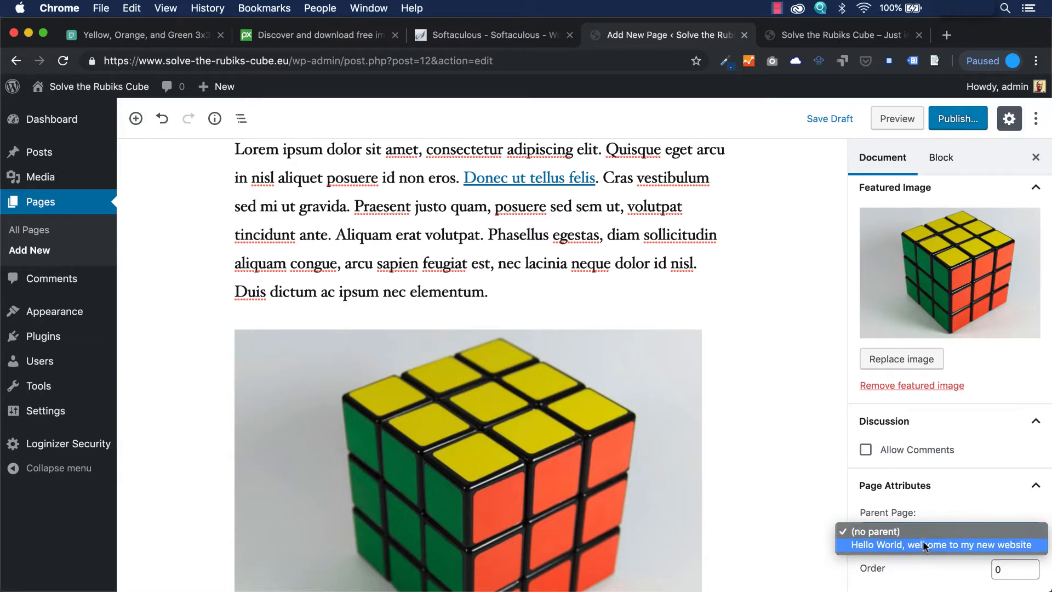
click(955, 496)
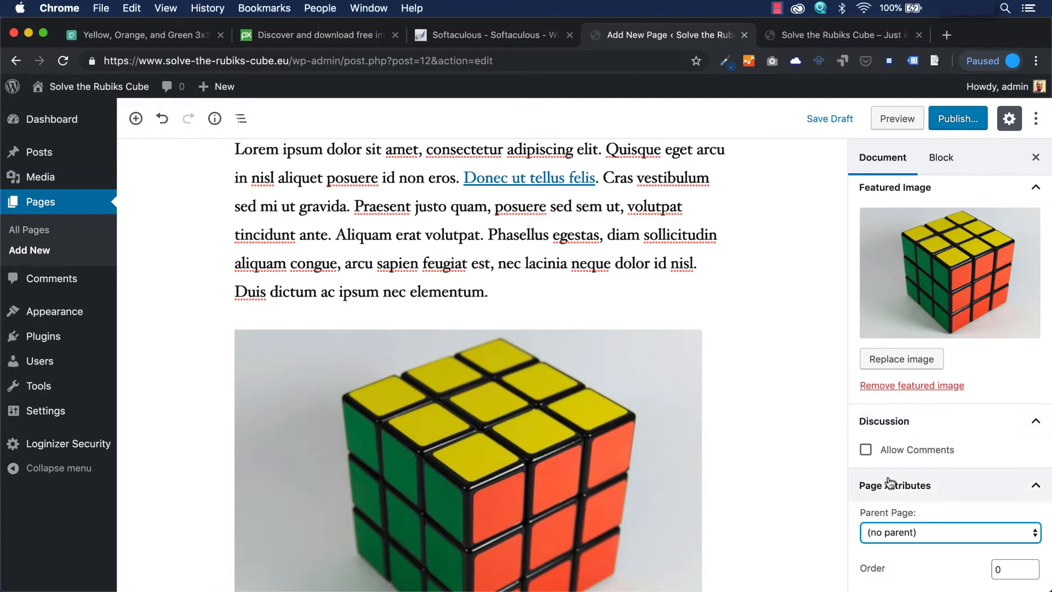
- Publish the "Solve a cube" page immediately with public visibility
scroll(882, 481, up, 3)
scroll(889, 482, up, 5)
scroll(754, 422, up, 3)
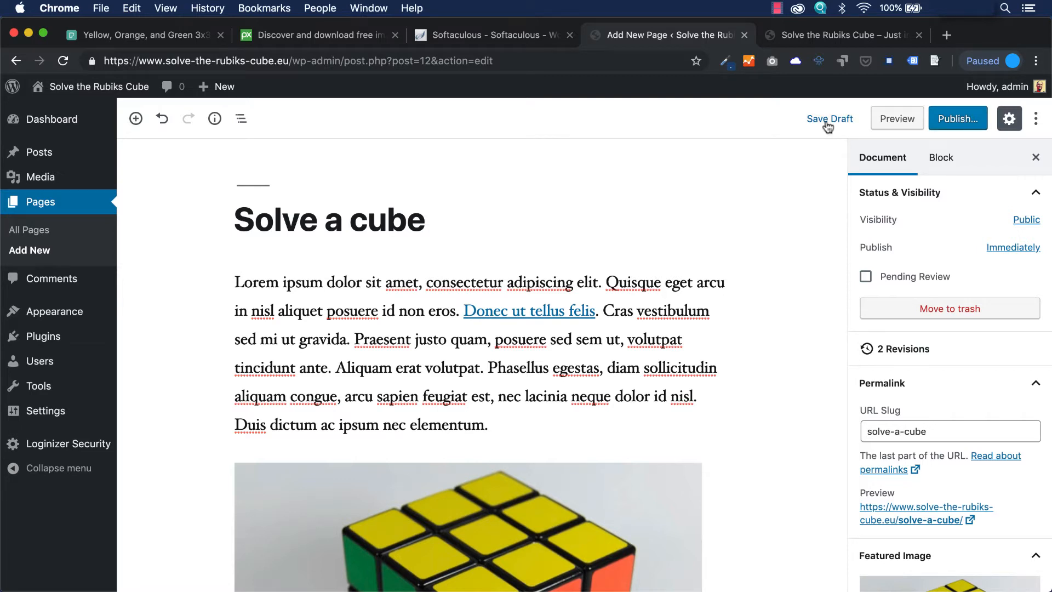
click(962, 120)
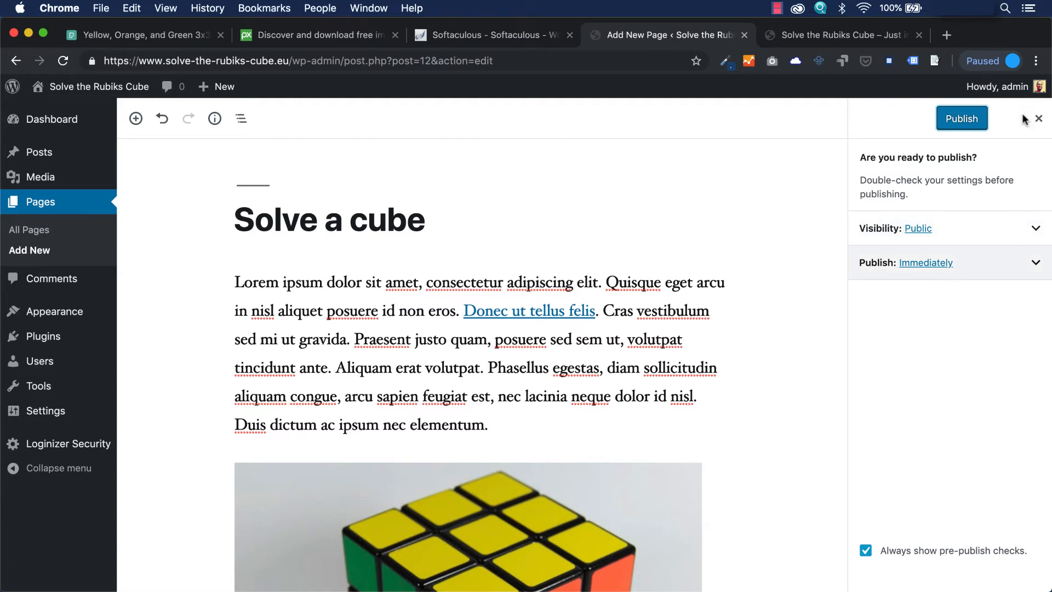
click(968, 120)
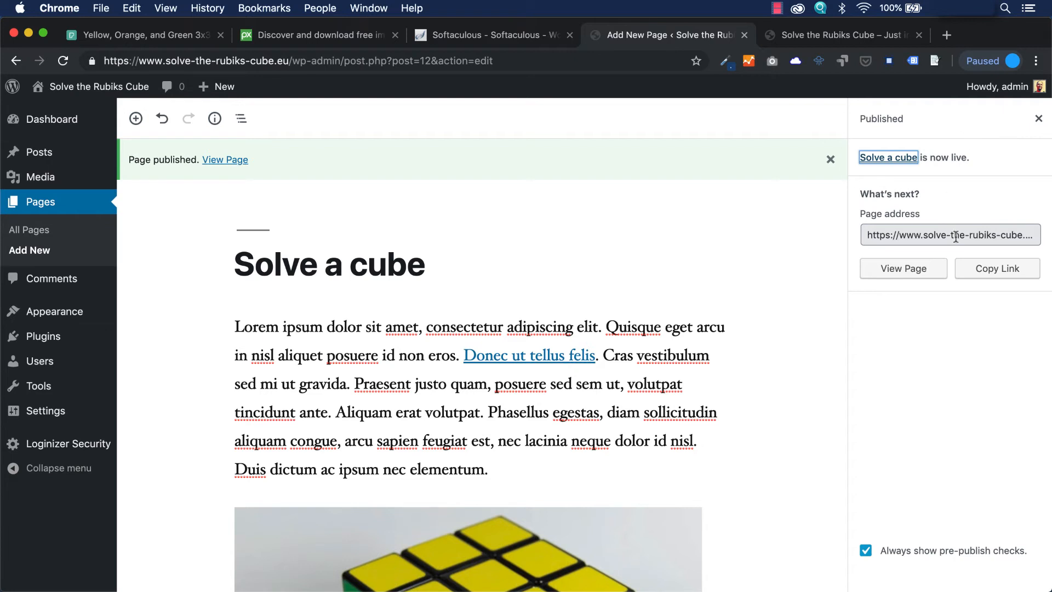
- Reload the website's home page and look through it for the newly published page
click(861, 35)
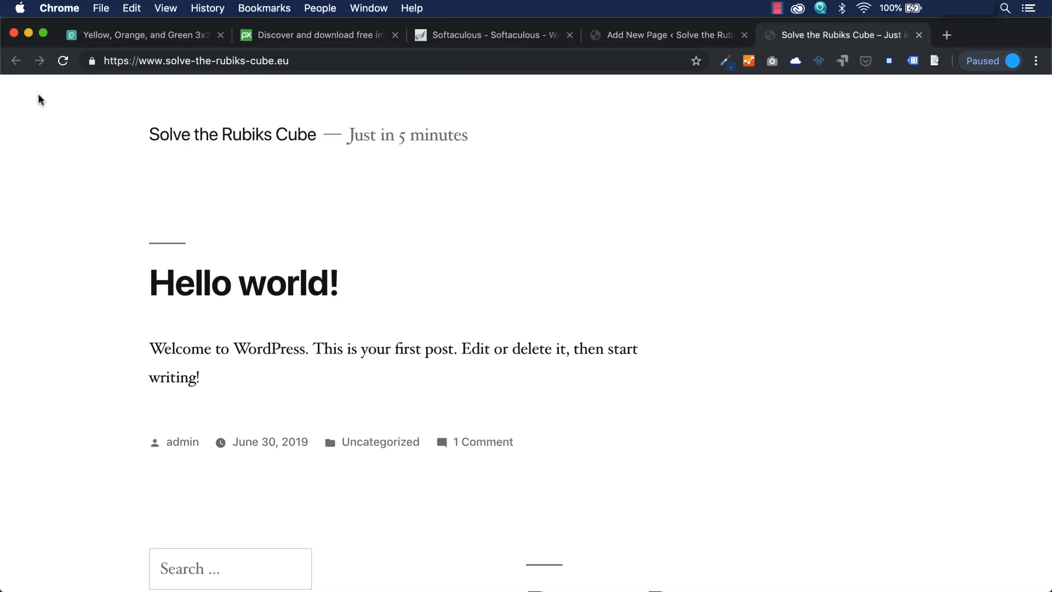
click(63, 61)
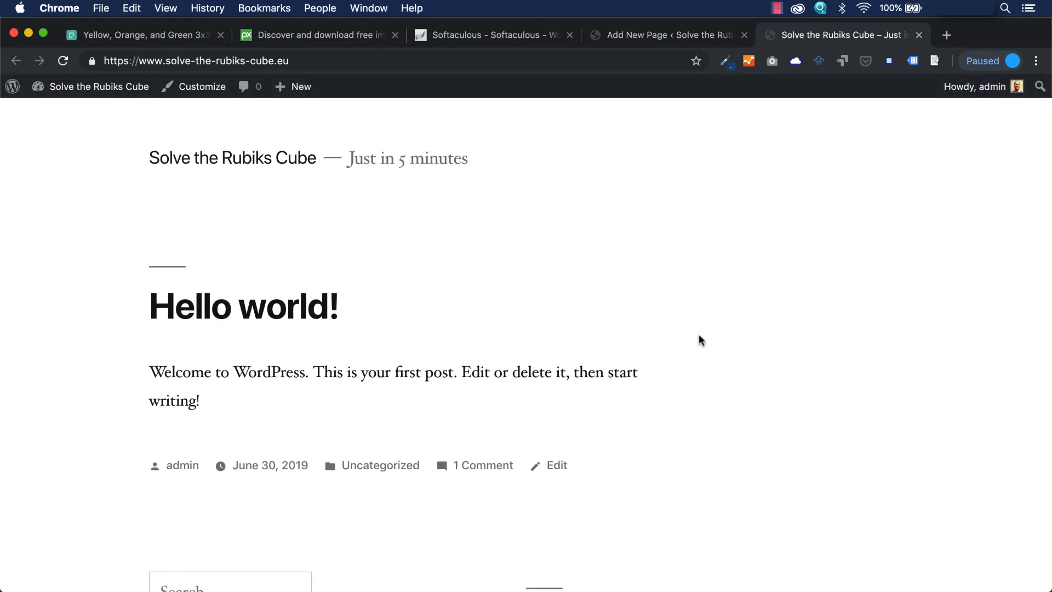
scroll(704, 322, down, 4)
scroll(705, 324, down, 6)
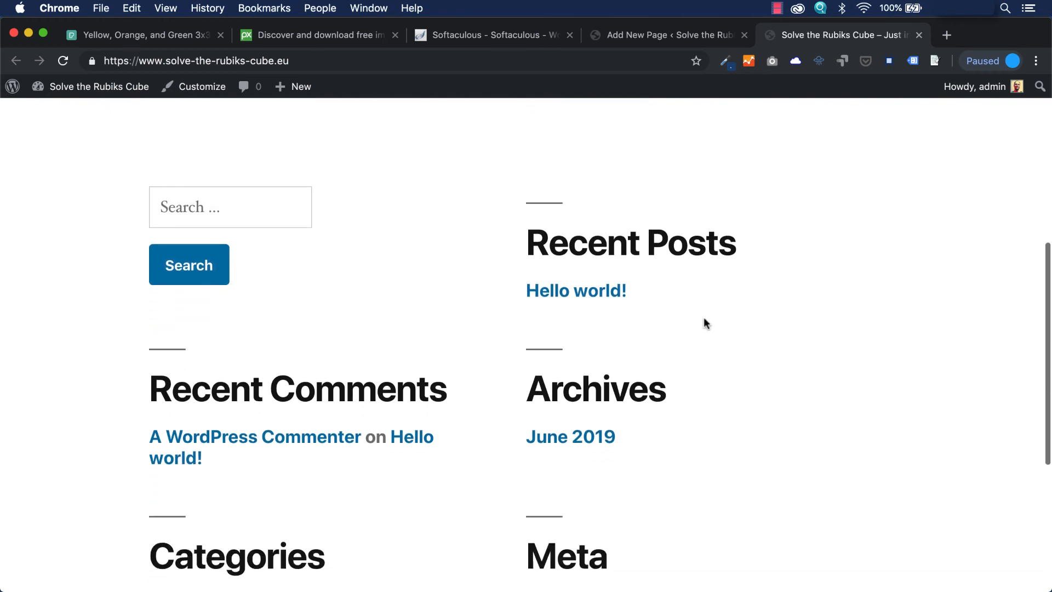
scroll(705, 323, down, 3)
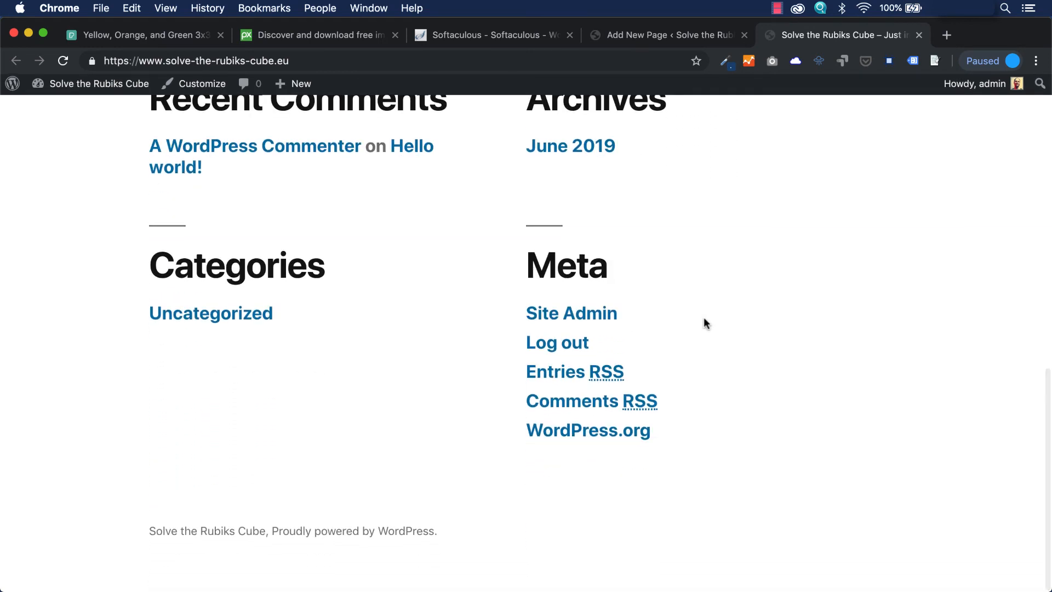
scroll(705, 323, up, 12)
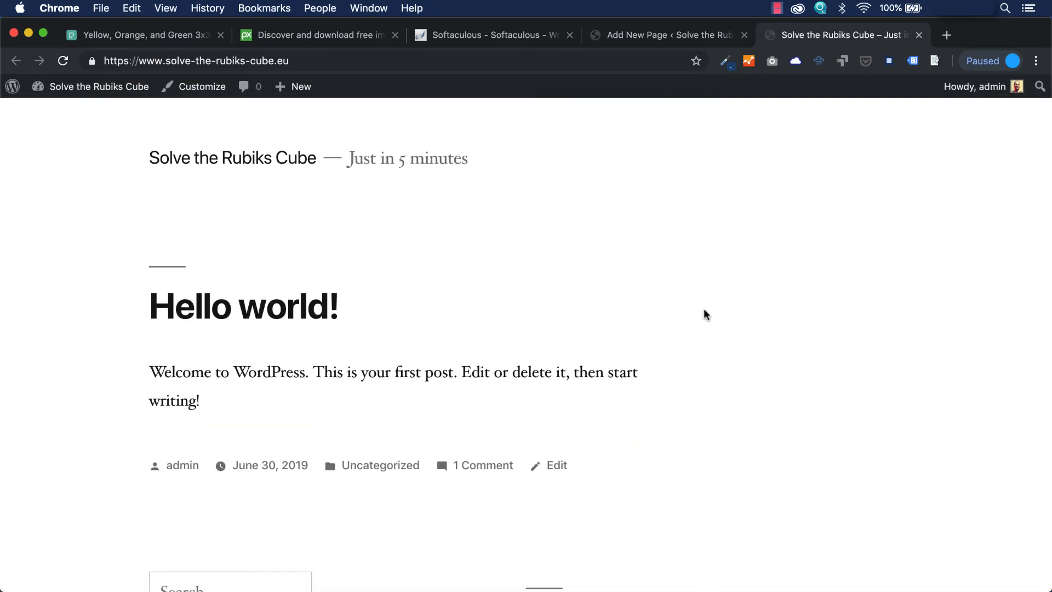